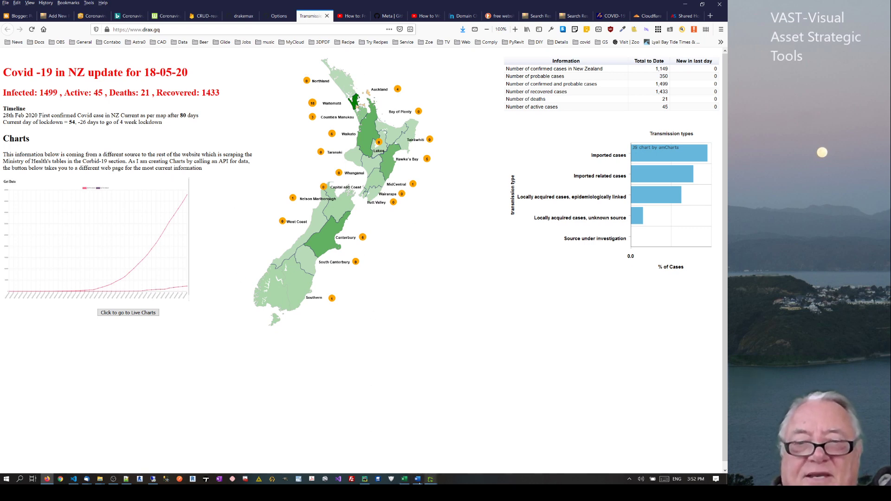
# Check the Covid data workbook in Excel at cell B118 of column B
pyautogui.click(405, 479)
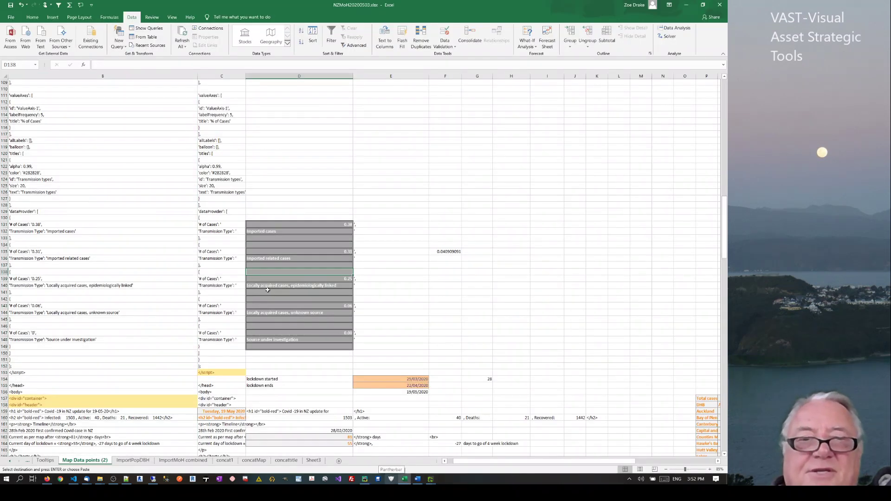
pyautogui.click(100, 76)
pyautogui.click(94, 141)
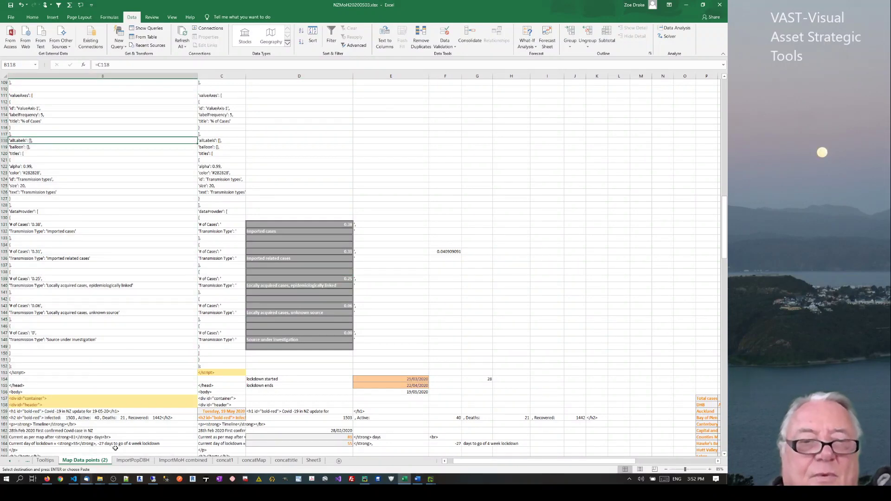
# Preview index.html from VS Code with Live Server, showing the 19-05-20 NZ Covid update
pyautogui.click(73, 479)
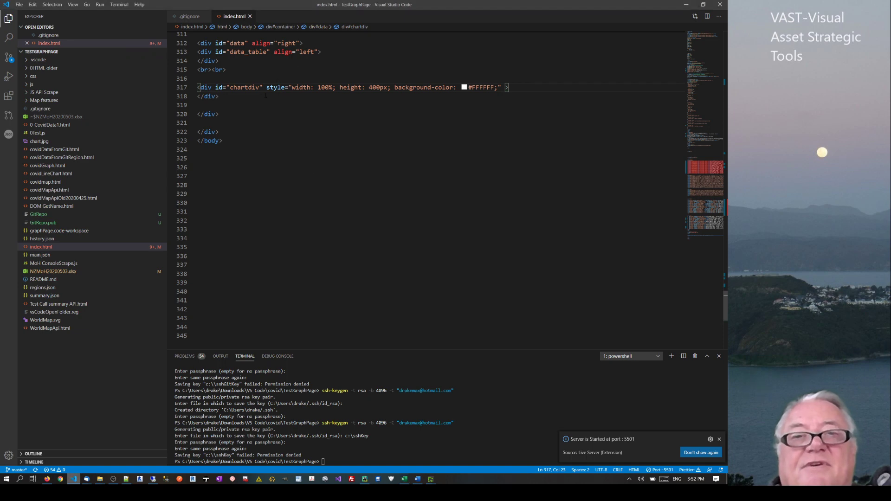
pyautogui.rightClick(258, 92)
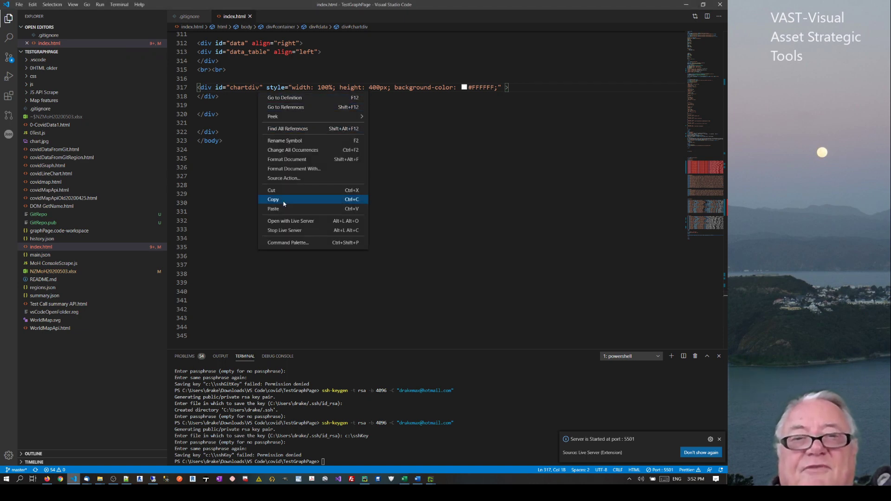
pyautogui.click(283, 219)
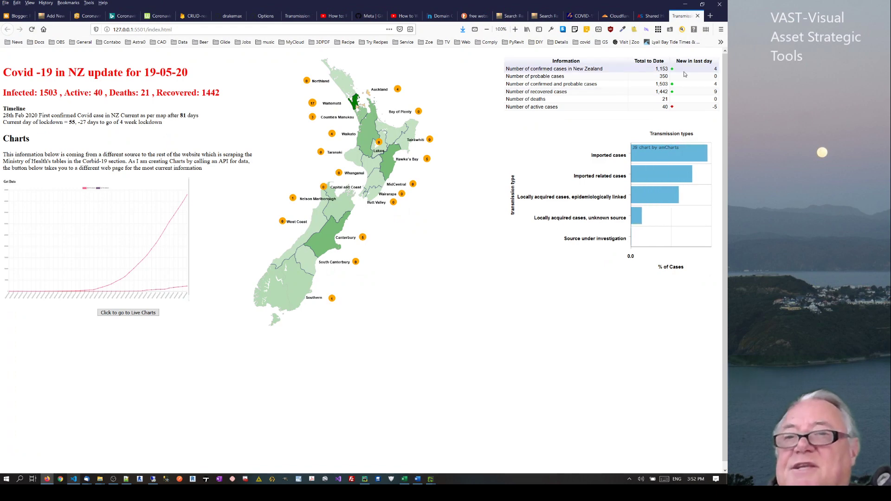
pyautogui.moveTo(194, 72); pyautogui.dragTo(136, 73)
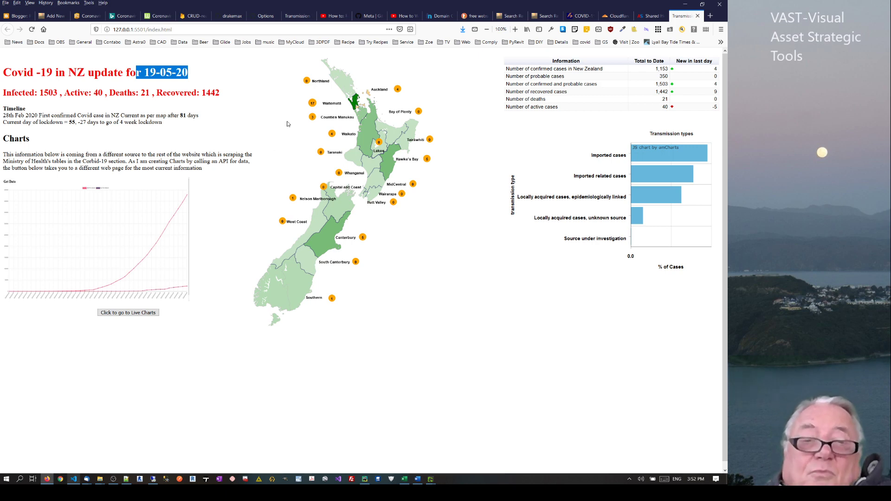
pyautogui.click(301, 97)
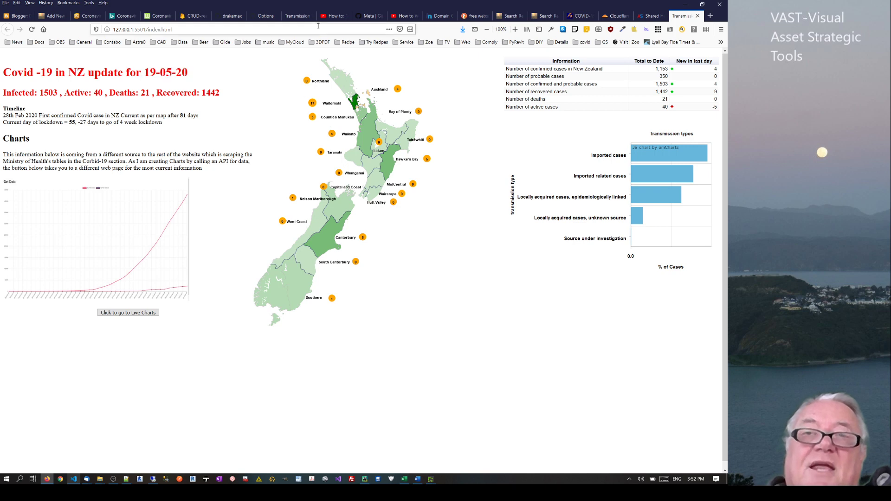
# Review the TestGraphPage repository settings, then glance at the WordPress video and the AwardSpace page
pyautogui.click(266, 16)
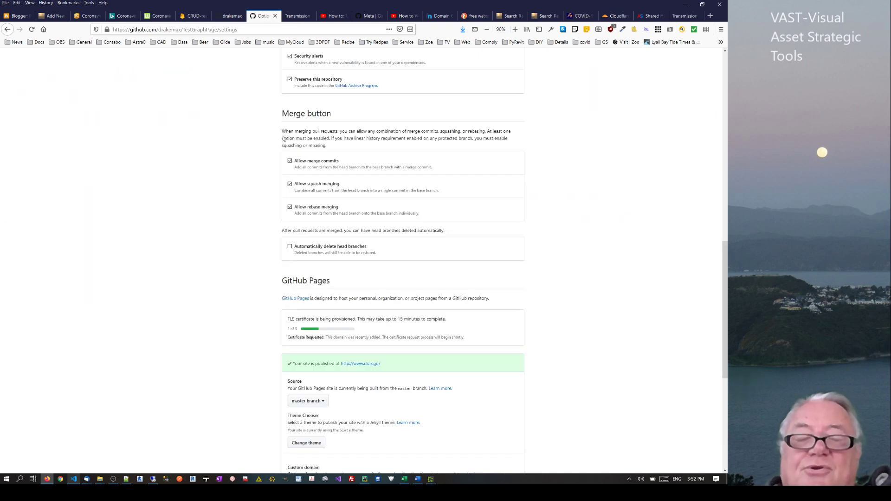
pyautogui.scroll(15, 722, 229)
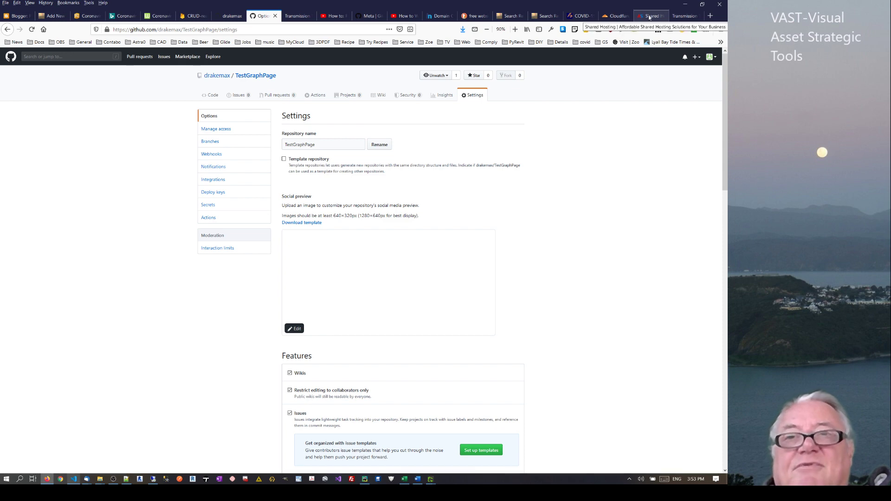
pyautogui.click(403, 16)
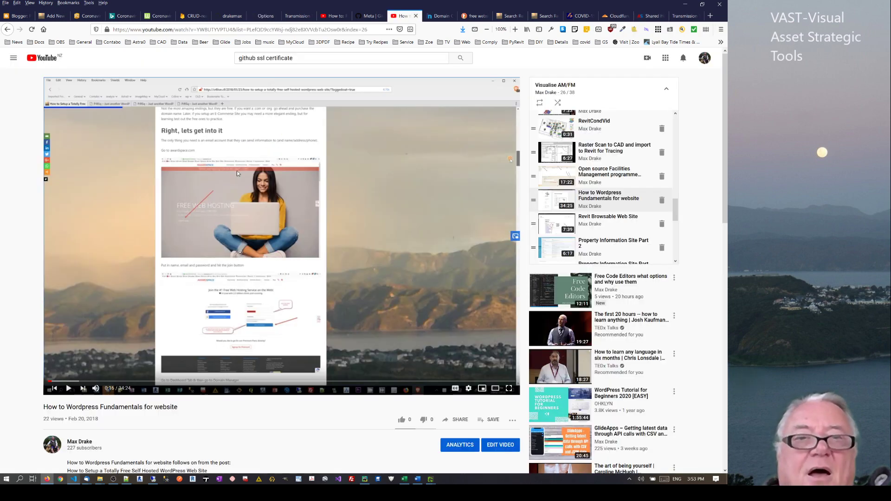
pyautogui.click(652, 16)
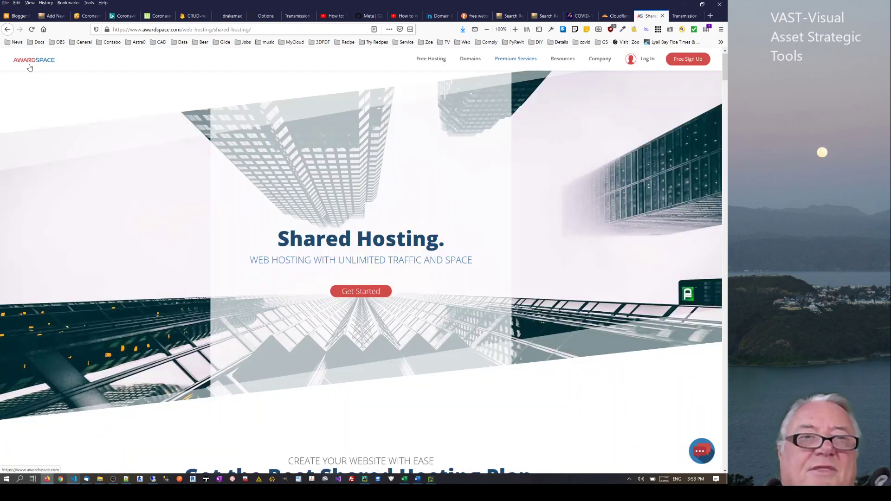
# Look over AwardSpace's Free Hosting offer page
pyautogui.click(437, 61)
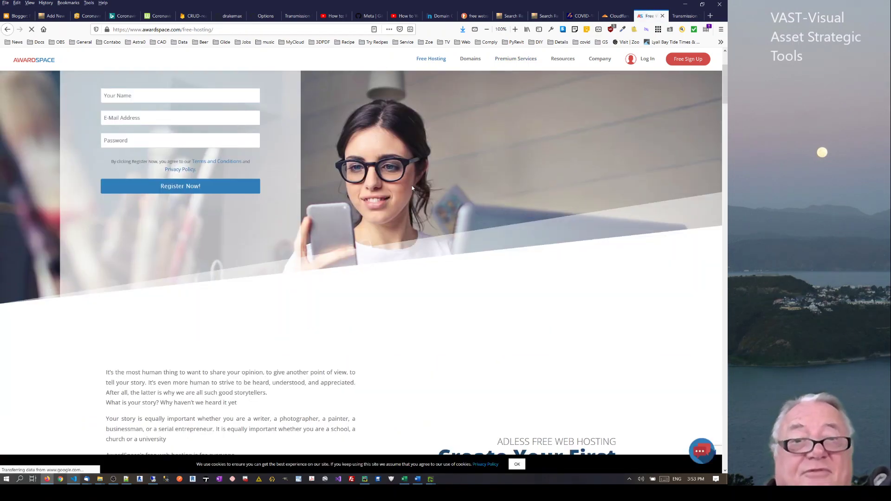
pyautogui.scroll(-5, 429, 186)
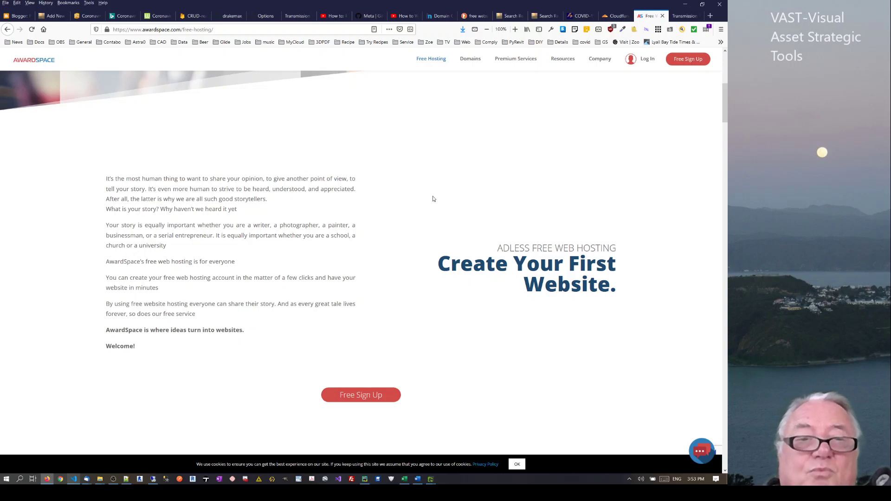
pyautogui.scroll(6, 434, 198)
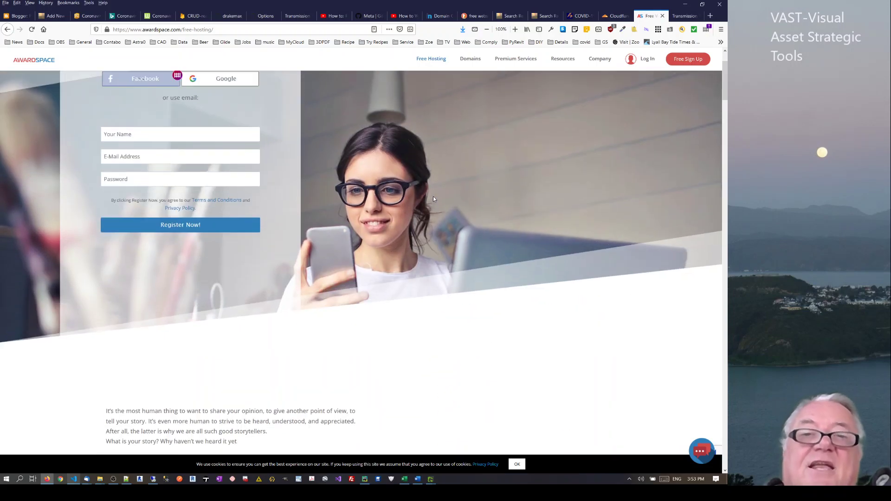
pyautogui.scroll(1, 442, 185)
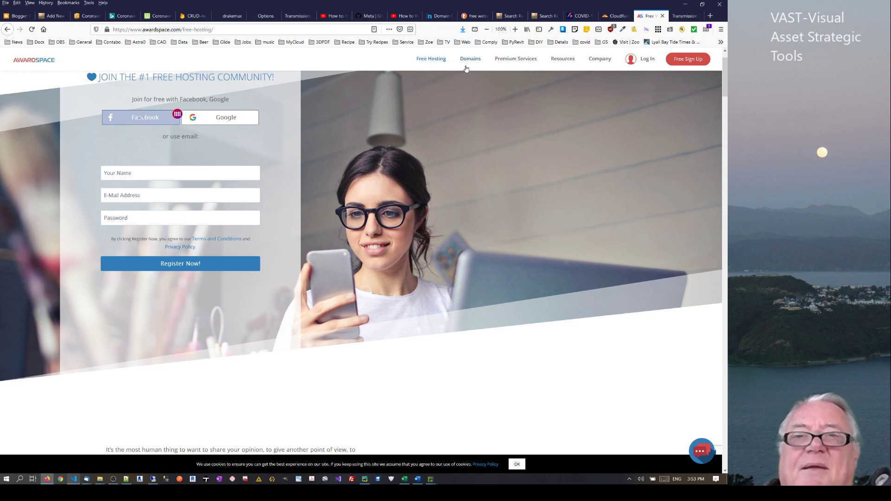
# Compare the Shared Hosting plans, revisit Free Hosting, then return to the GitHub profile
pyautogui.moveTo(500, 61)
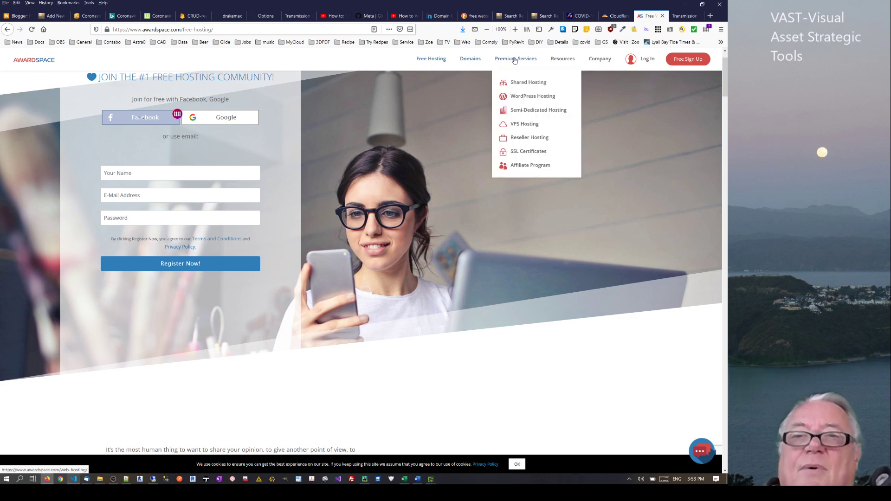
pyautogui.click(517, 83)
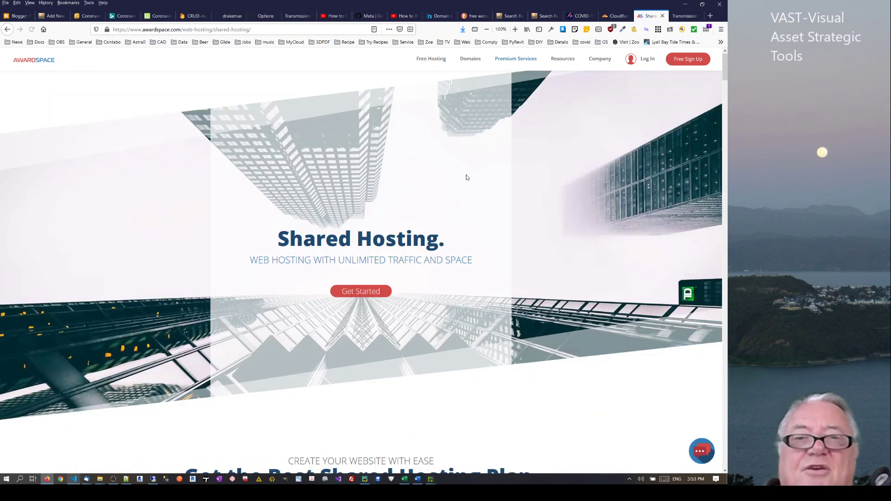
pyautogui.scroll(-6, 457, 192)
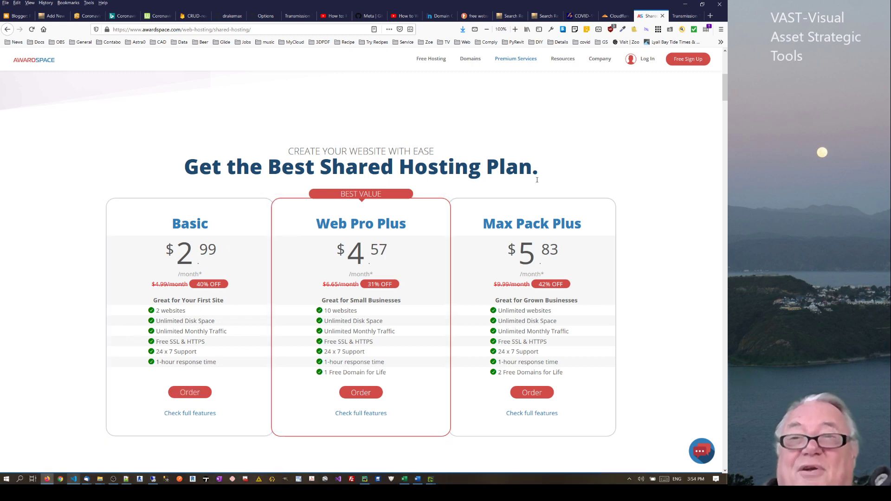
pyautogui.scroll(5, 627, 135)
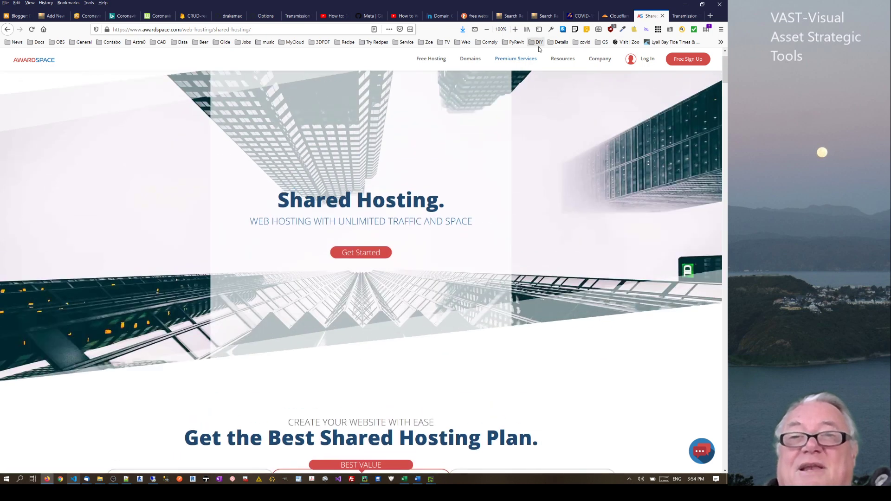
pyautogui.click(434, 60)
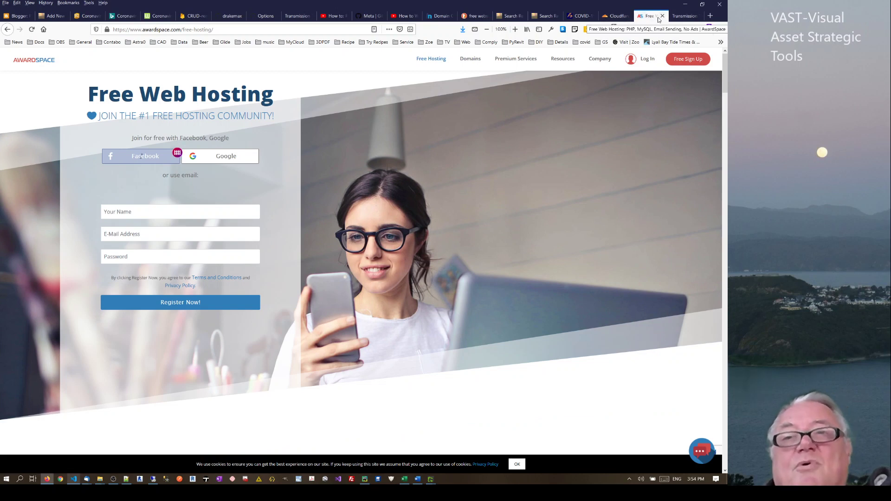
pyautogui.click(240, 17)
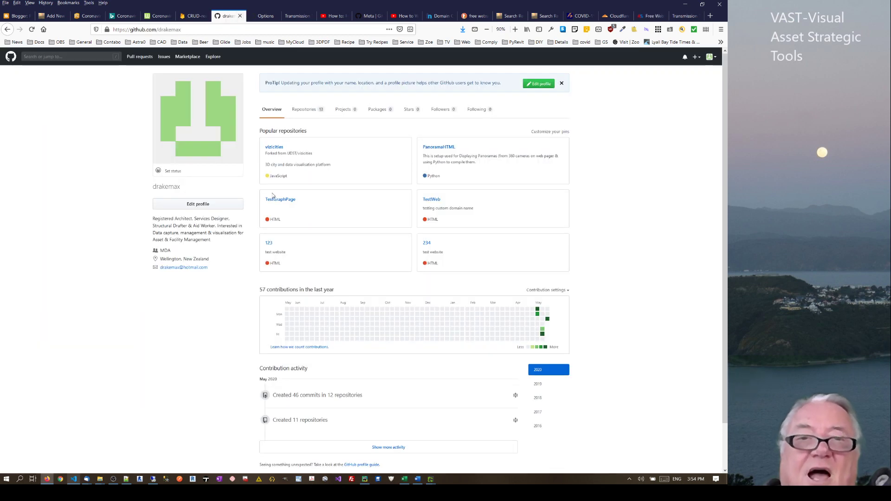
# Create a new public GitHub repository named 123 with an initial README.md
pyautogui.click(300, 110)
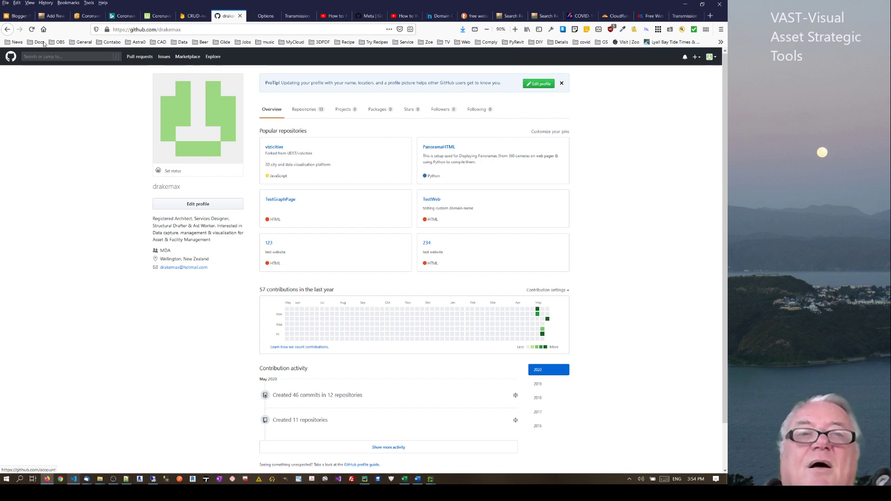
pyautogui.click(300, 111)
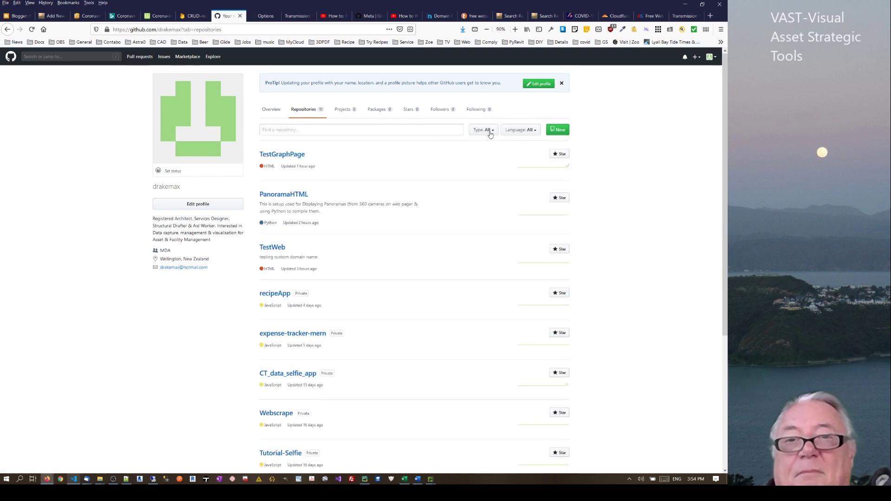
pyautogui.click(562, 131)
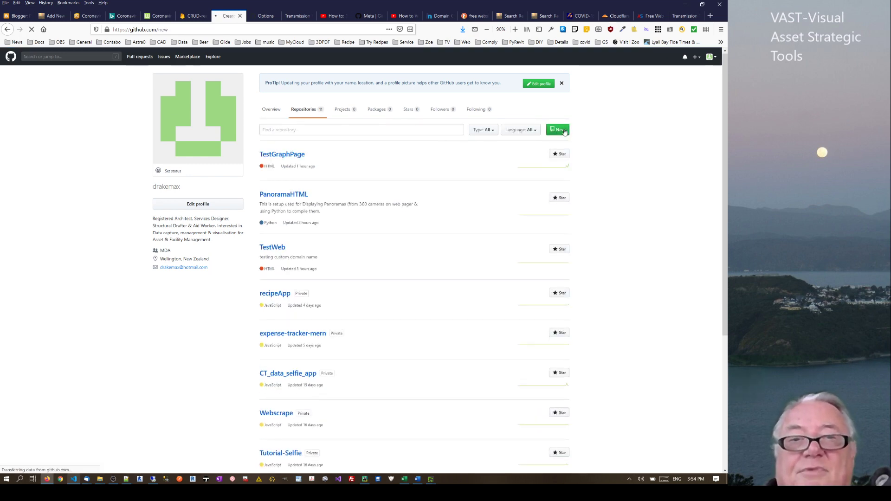
pyautogui.click(317, 138)
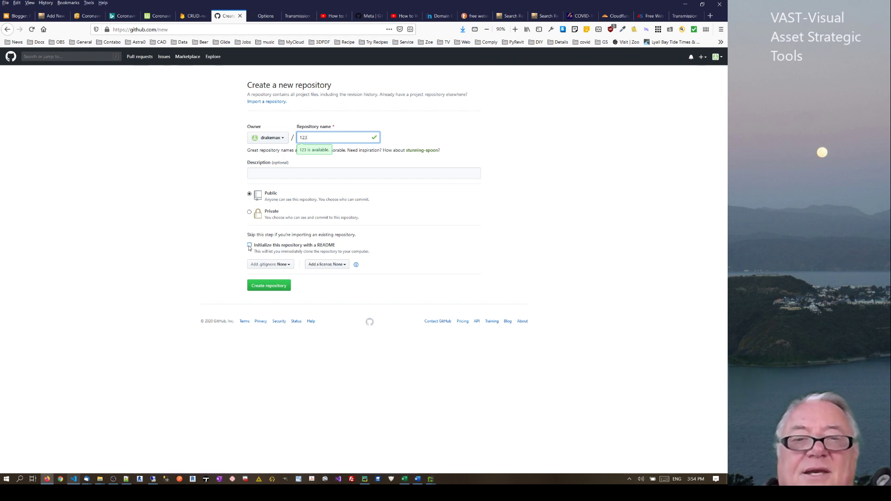
pyautogui.click(250, 247)
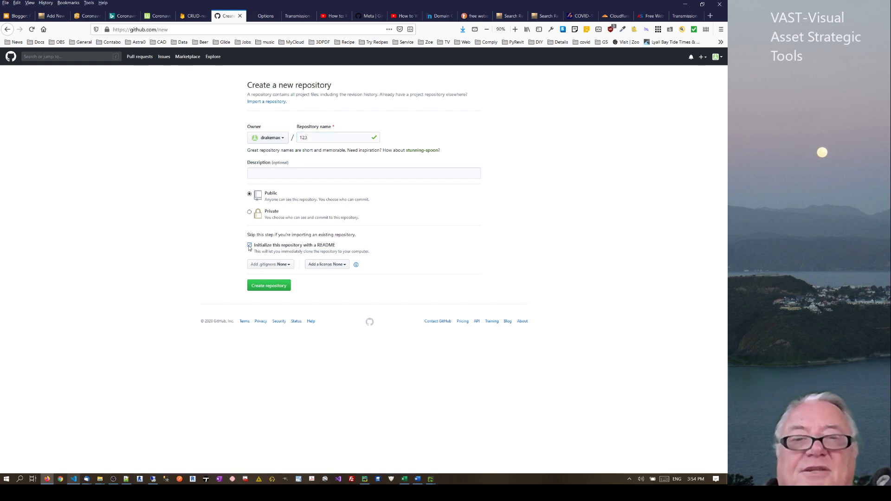
pyautogui.click(267, 287)
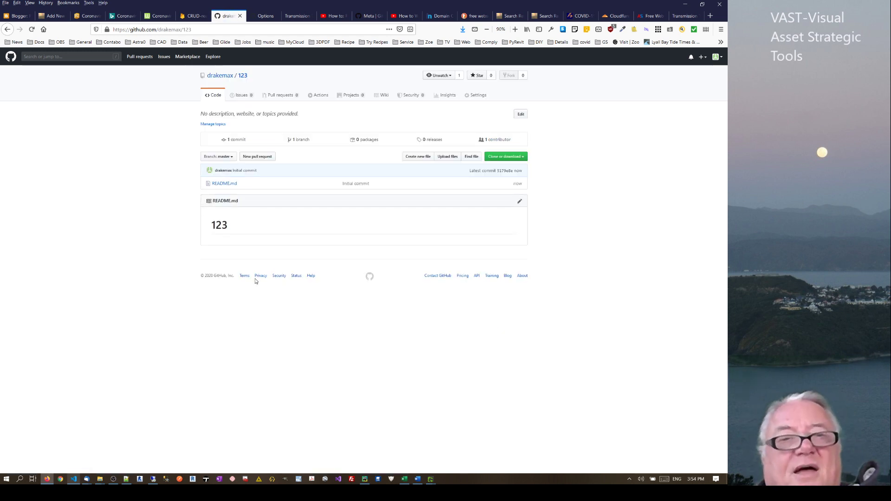
# Add a new file index.html to repository 123, pasting in all the page code from VS Code
pyautogui.click(417, 158)
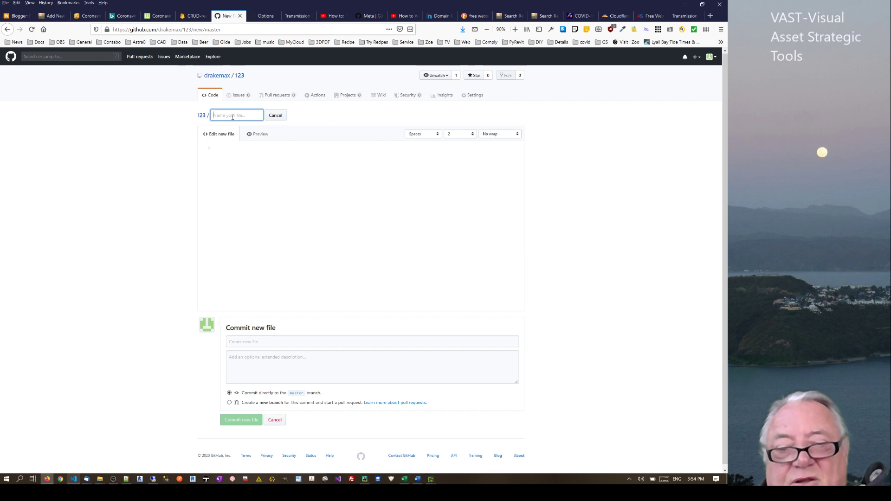
pyautogui.write('index')
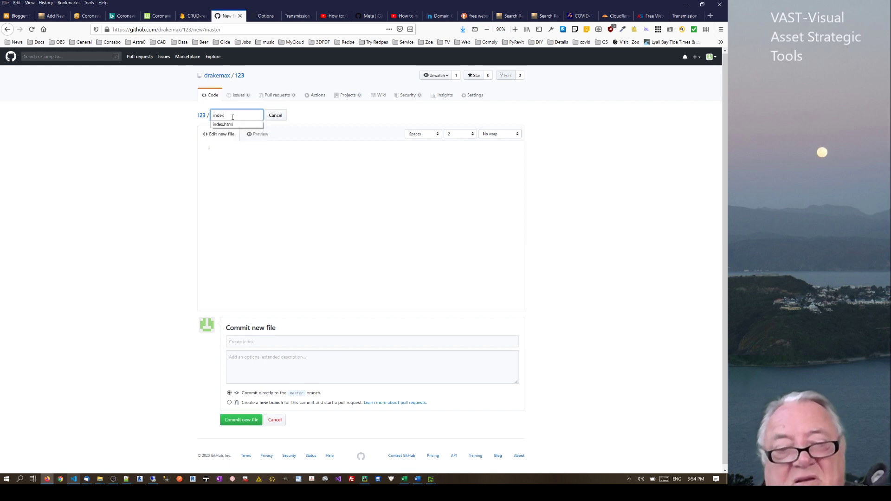
pyautogui.write('.h')
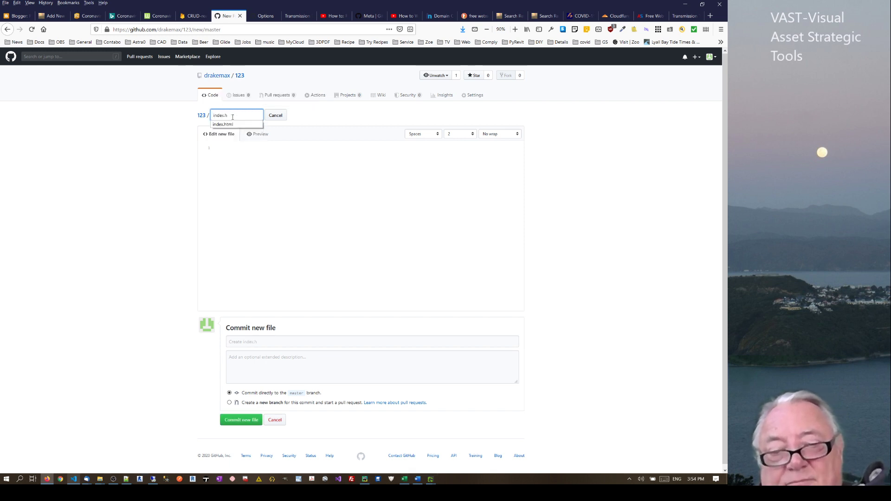
pyautogui.write('tml')
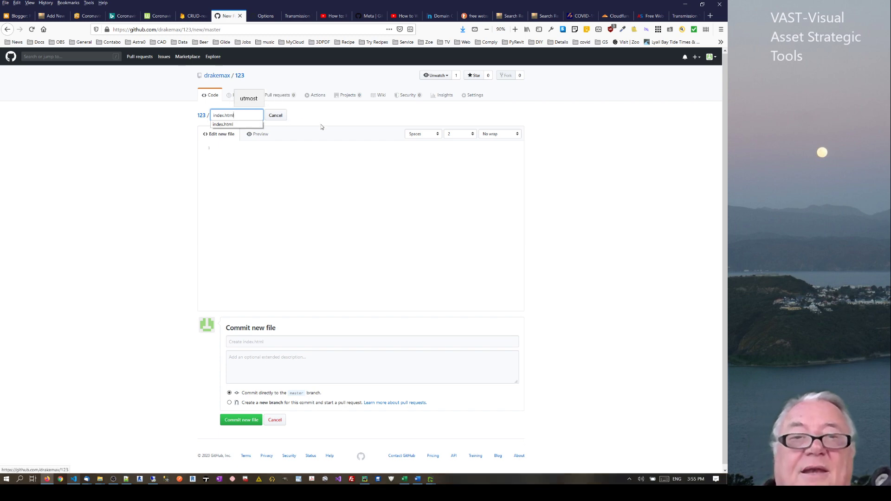
pyautogui.click(320, 153)
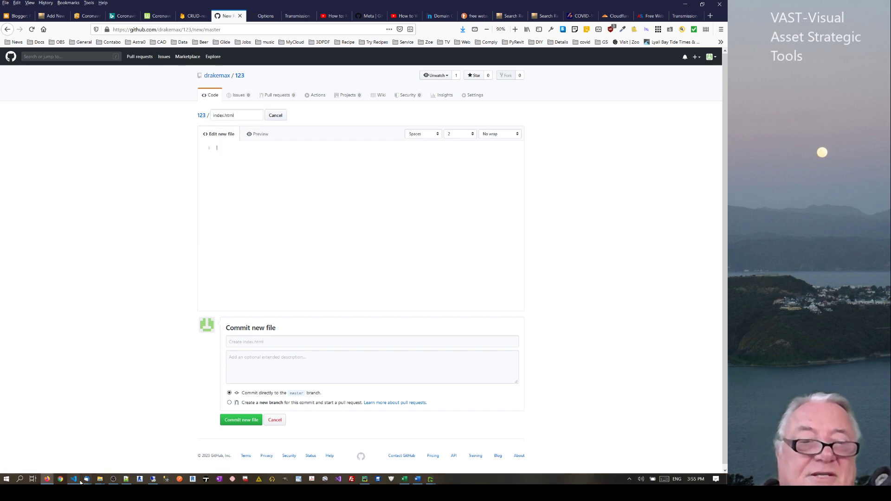
pyautogui.click(75, 480)
pyautogui.hotkey('ctrl', 'a')
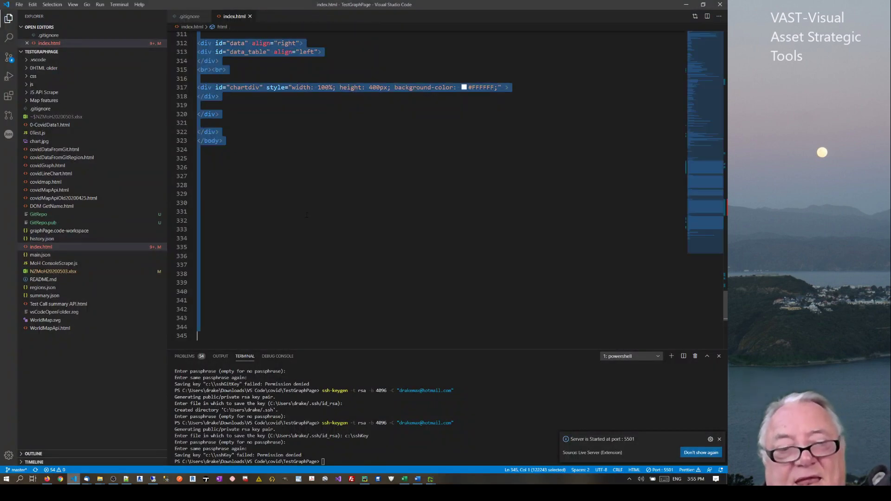
pyautogui.hotkey('ctrl', 'x')
pyautogui.hotkey('ctrl', 'v')
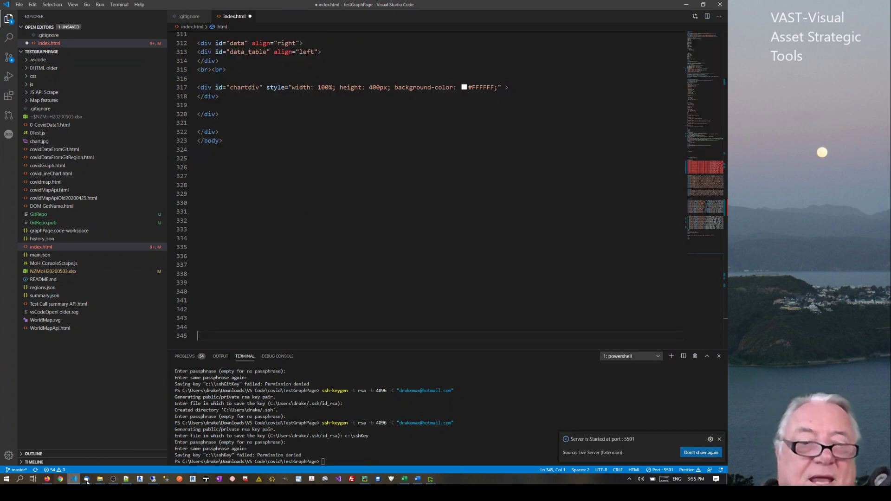
pyautogui.click(47, 479)
pyautogui.hotkey('ctrl', 'v')
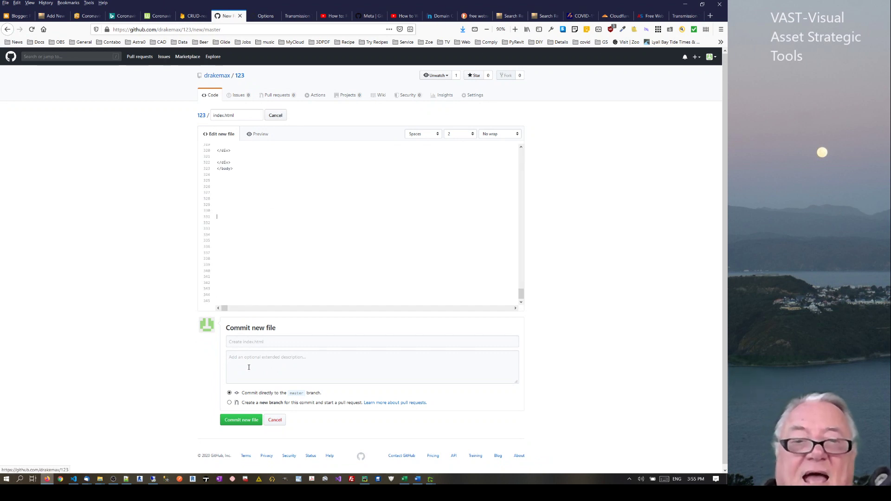
# Commit index.html to master with the message "uploaded file"
pyautogui.click(258, 343)
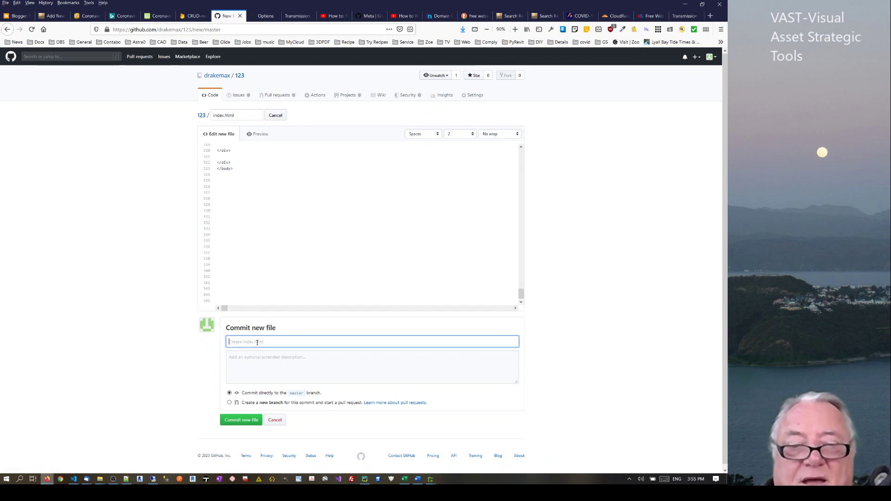
pyautogui.write('uploa')
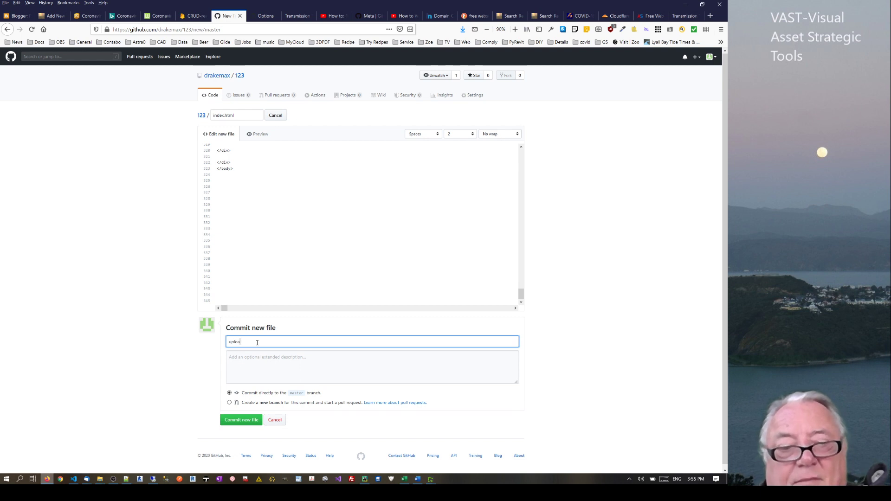
pyautogui.write('ile')
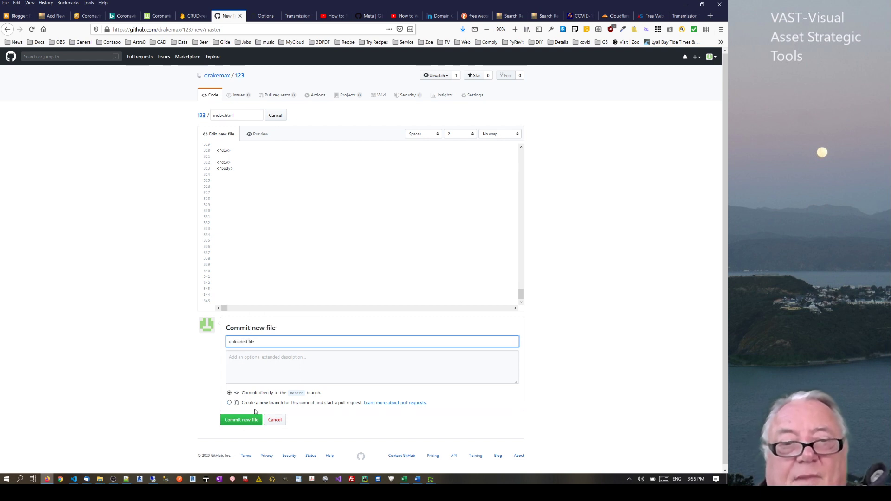
pyautogui.click(241, 421)
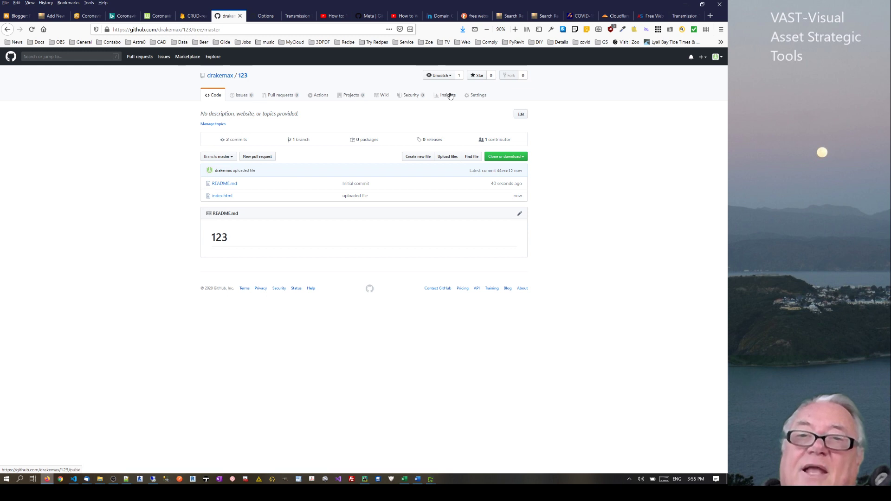
# Set the GitHub Pages source for repository 123 to the master branch
pyautogui.click(478, 97)
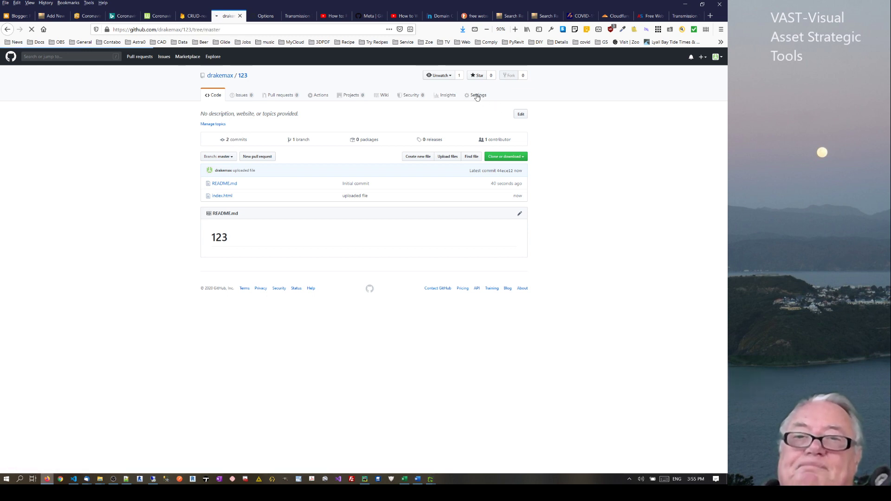
pyautogui.scroll(-7, 713, 259)
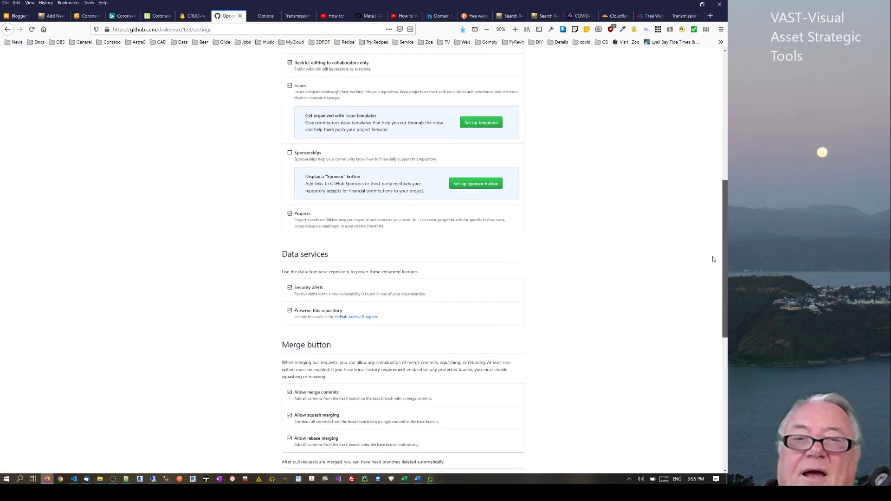
pyautogui.scroll(-6, 714, 259)
pyautogui.scroll(15, 370, 217)
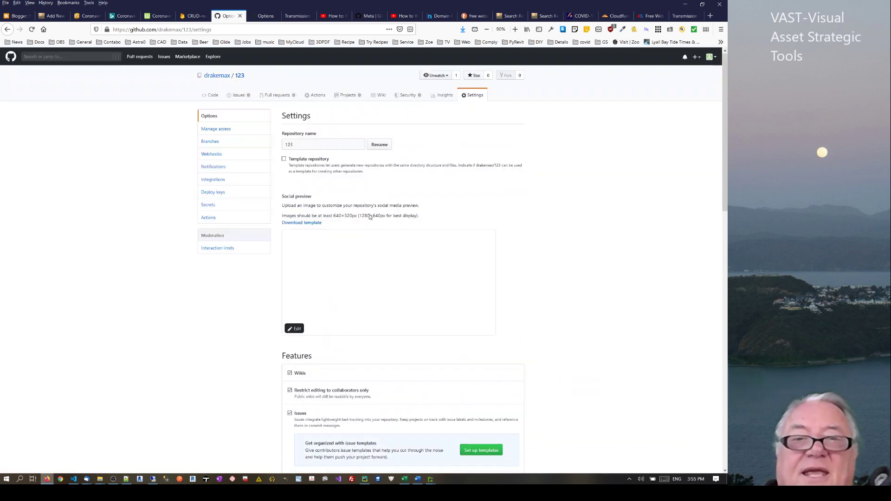
pyautogui.scroll(-12, 708, 449)
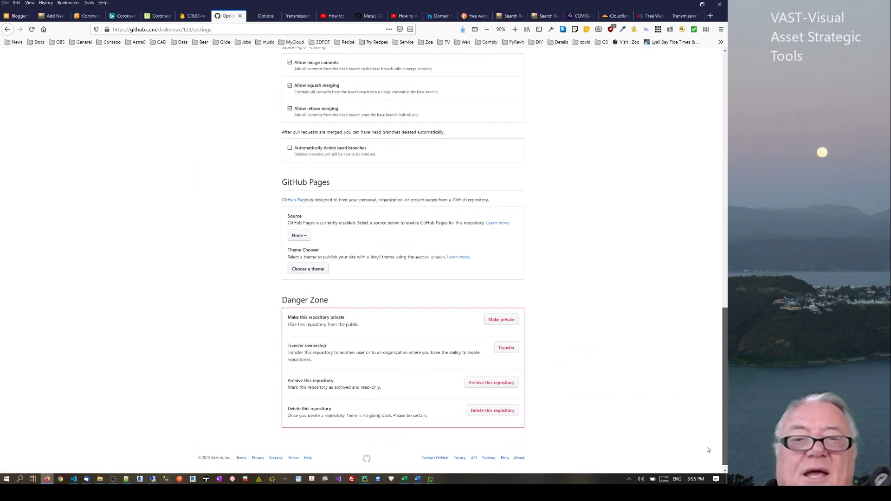
pyautogui.click(298, 235)
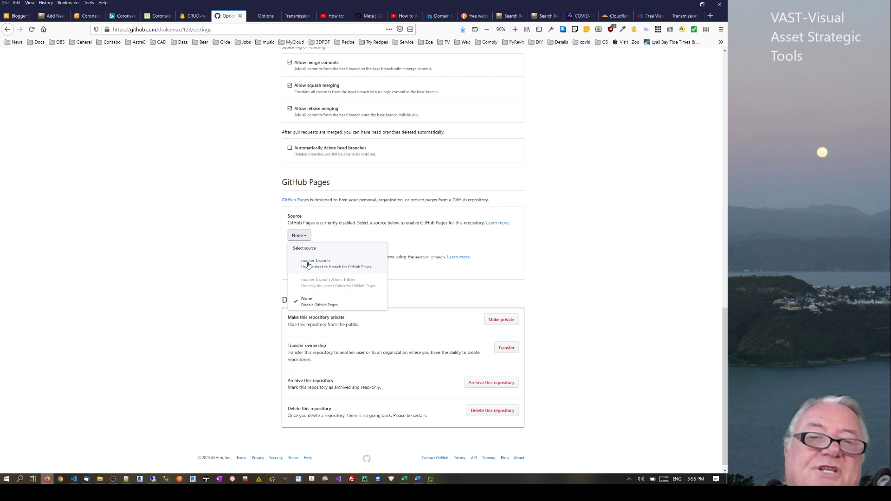
pyautogui.click(307, 265)
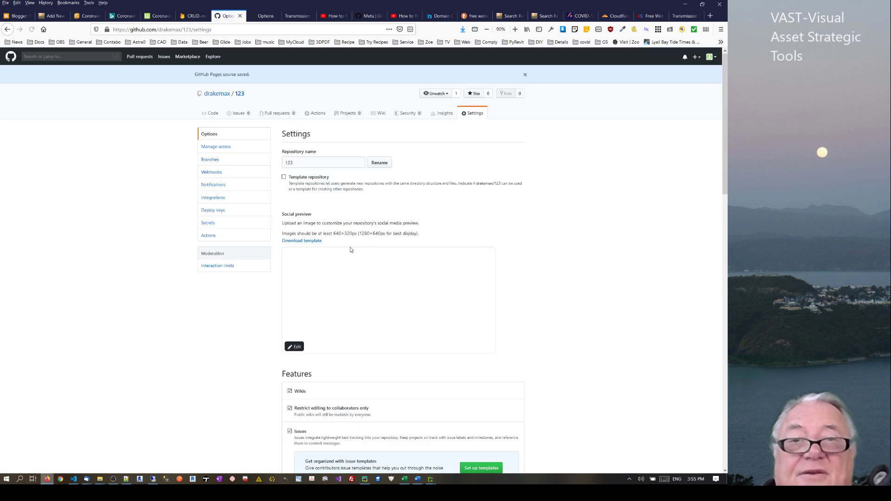
# Open the published Covid-19 NZ update site in a new tab
pyautogui.scroll(-10, 701, 317)
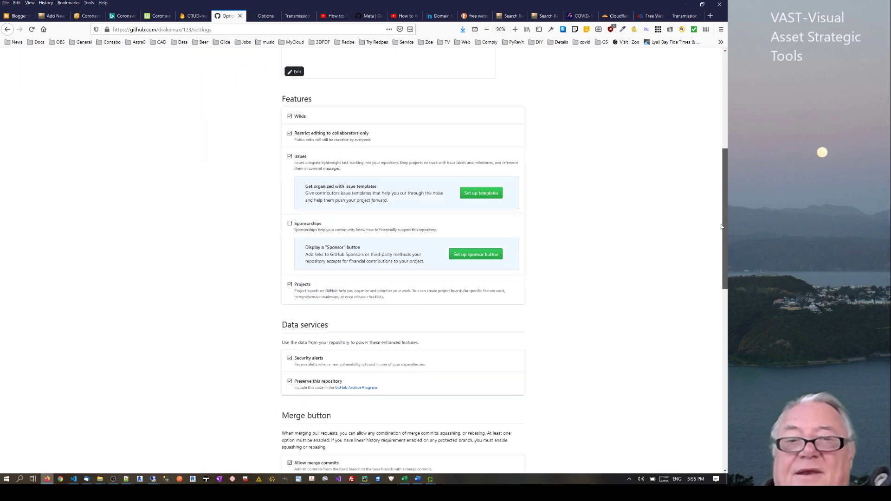
pyautogui.scroll(-3, 701, 318)
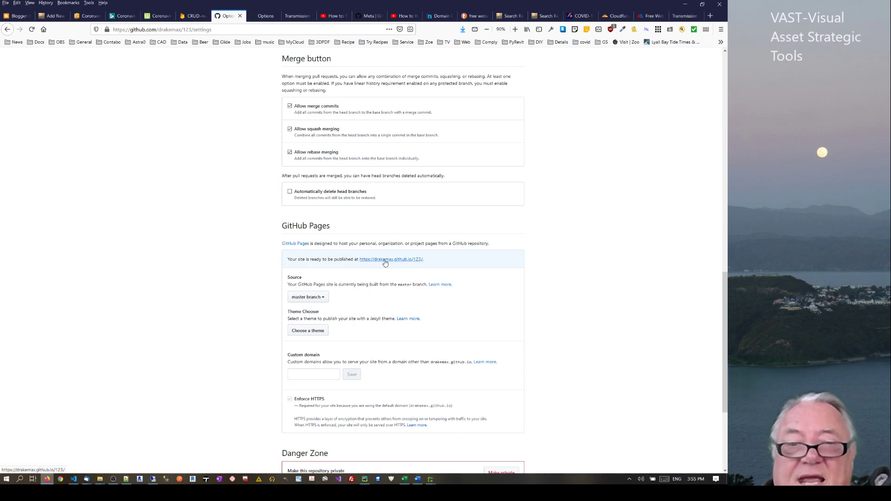
pyautogui.scroll(-4, 724, 380)
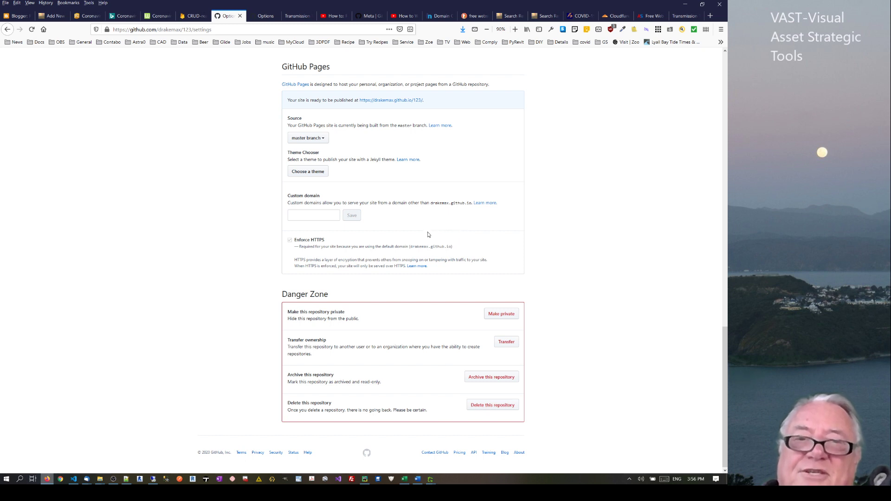
pyautogui.click(293, 213)
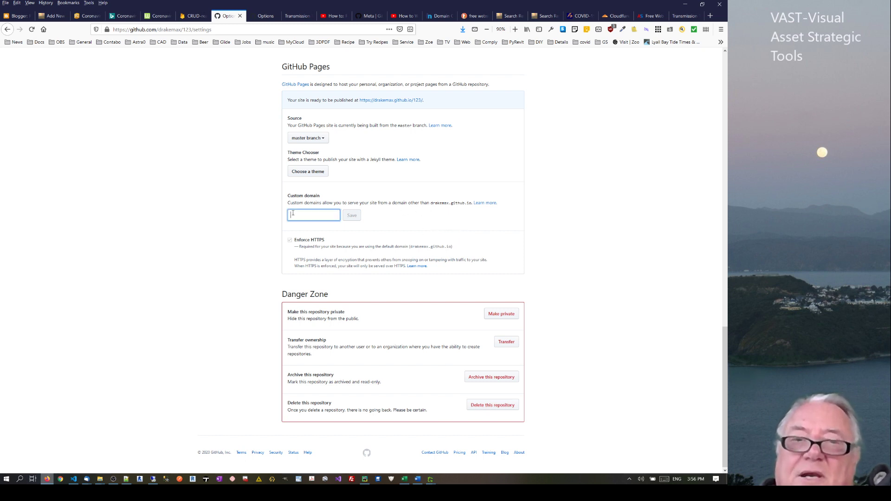
pyautogui.rightClick(385, 101)
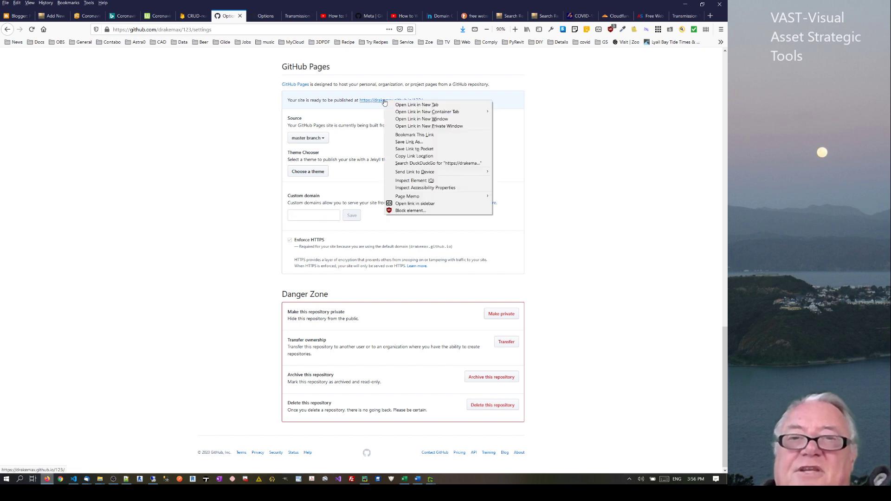
pyautogui.click(401, 106)
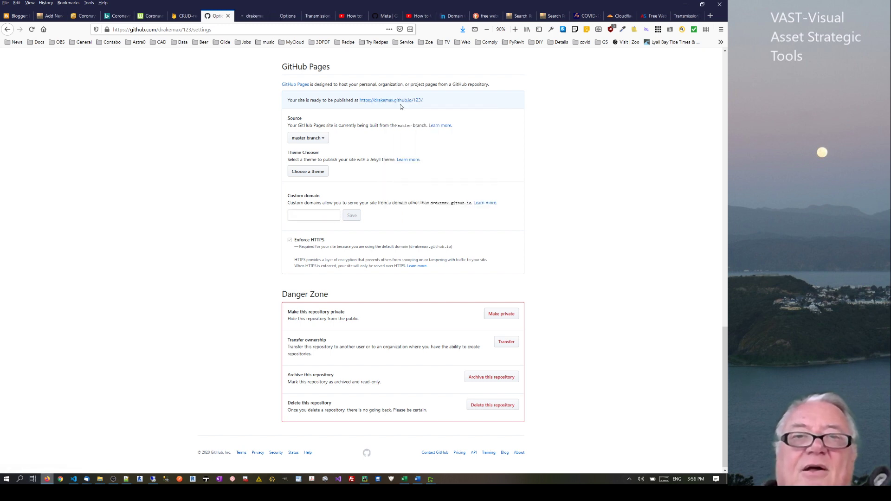
pyautogui.click(253, 17)
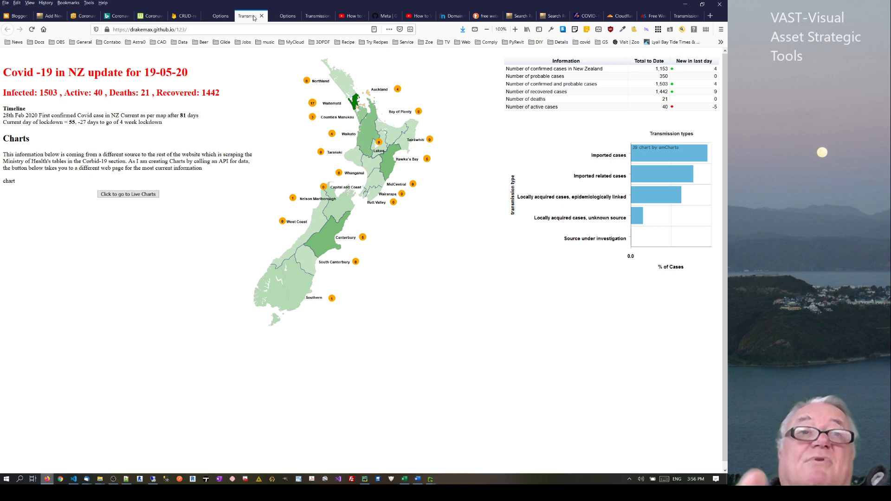
pyautogui.click(112, 29)
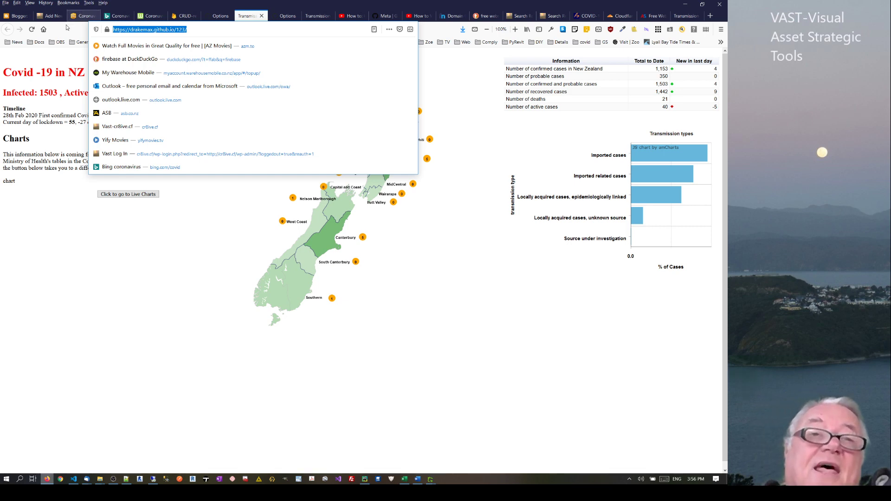
pyautogui.click(120, 28)
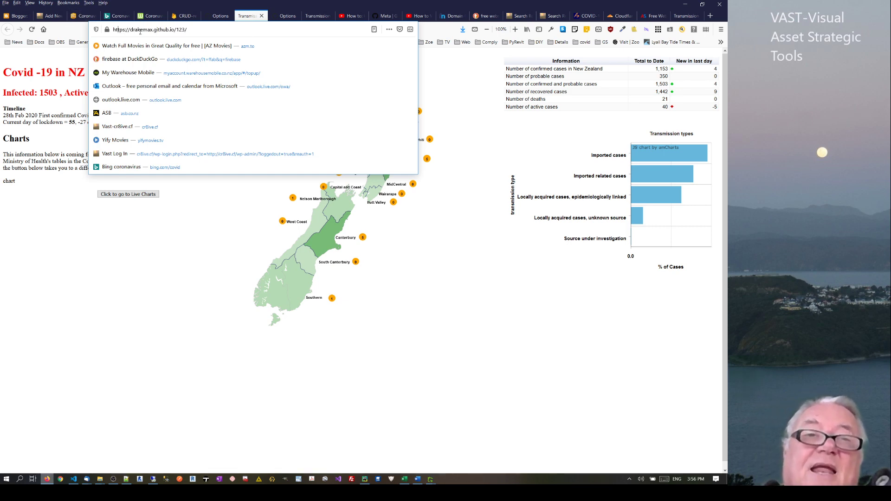
pyautogui.moveTo(131, 30); pyautogui.dragTo(110, 30)
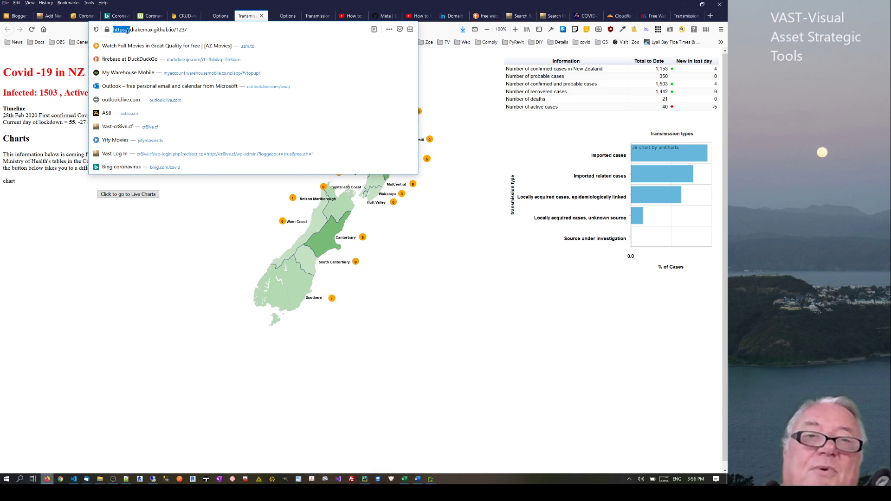
pyautogui.moveTo(131, 30); pyautogui.dragTo(159, 35)
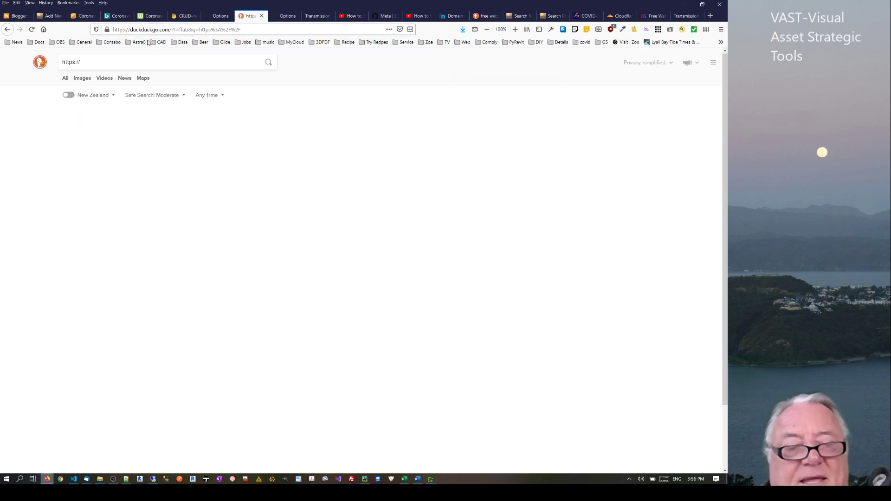
pyautogui.click(144, 30)
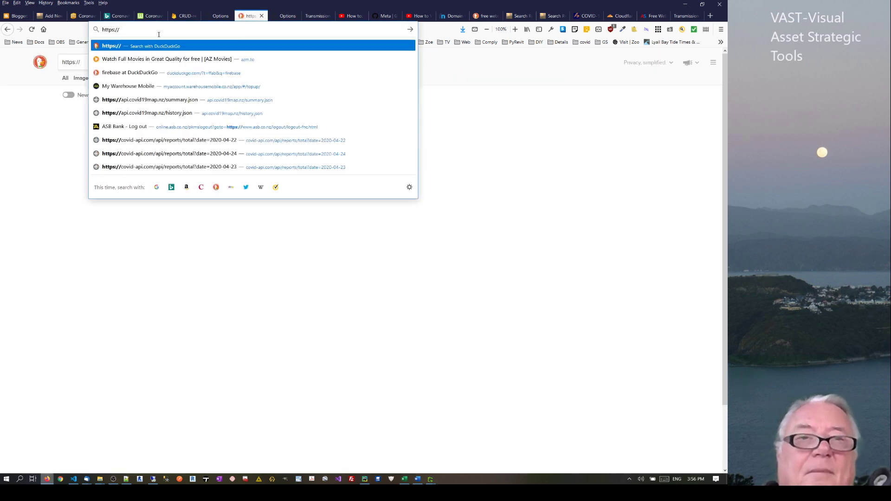
pyautogui.press('Escape')
pyautogui.press('Escape')
pyautogui.write('https://')
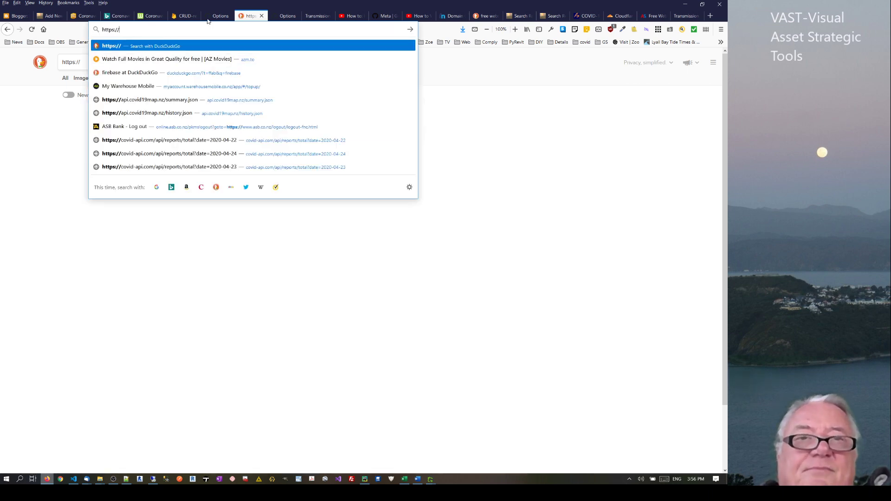
# Reopen the published site from the GitHub settings link in a fresh tab
pyautogui.click(222, 17)
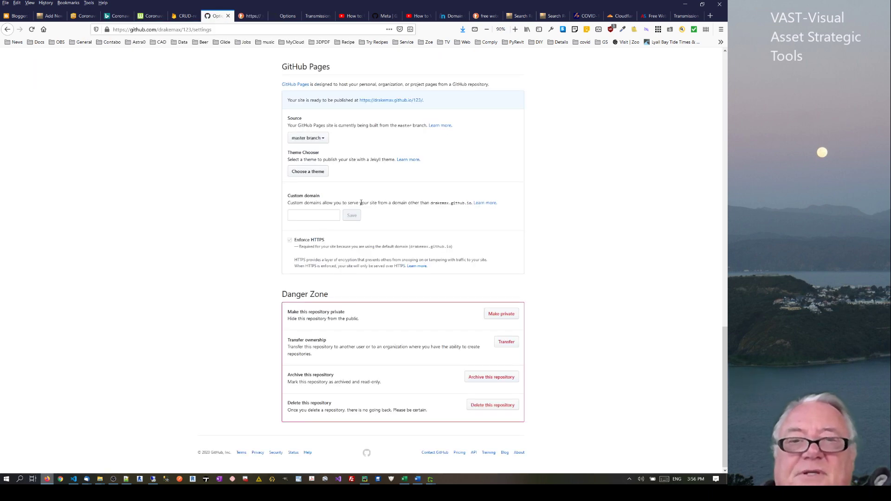
pyautogui.rightClick(398, 100)
pyautogui.click(418, 105)
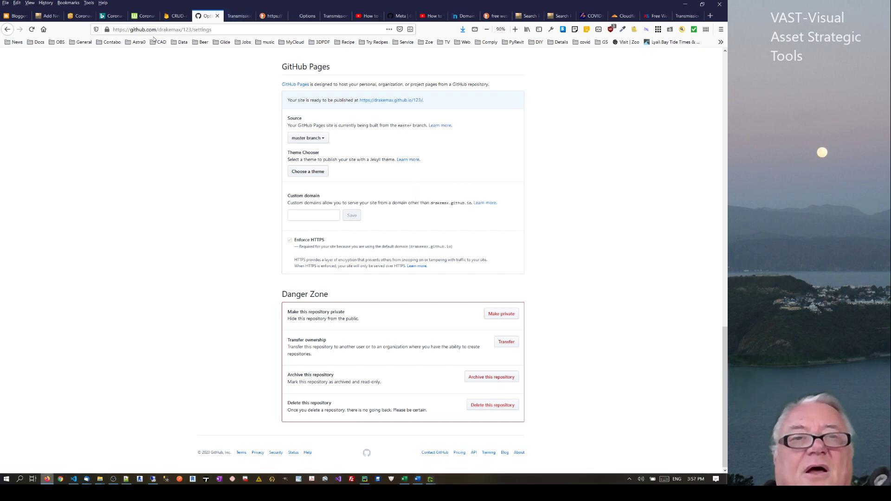
pyautogui.click(238, 16)
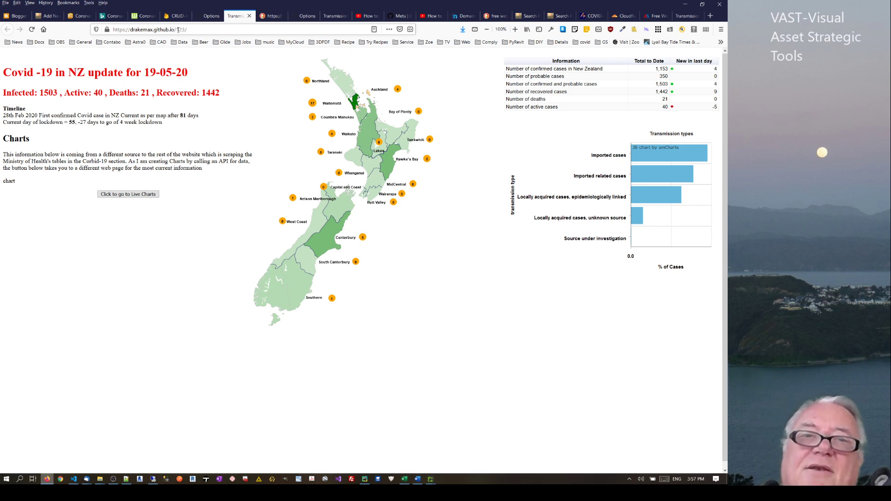
# Inspect the site's github.io/123 address parts, then return to the repository 123 settings
pyautogui.moveTo(175, 29); pyautogui.dragTo(191, 30)
pyautogui.click(191, 29)
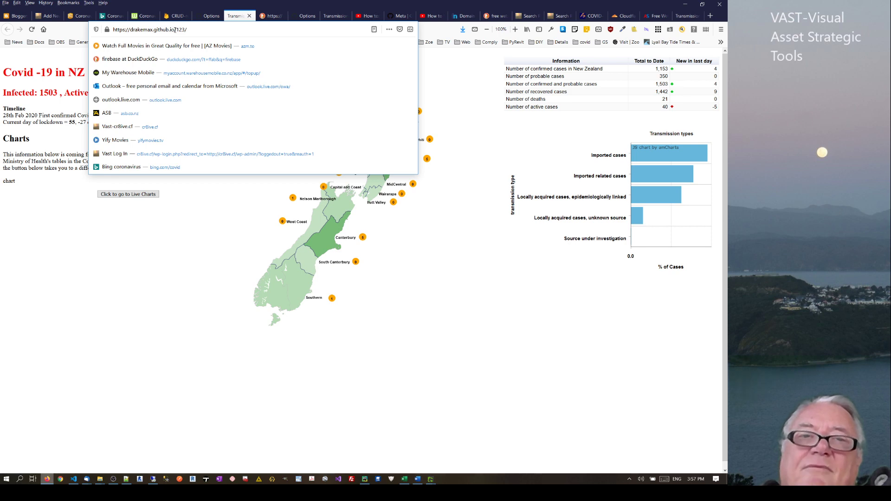
pyautogui.moveTo(175, 30); pyautogui.dragTo(114, 34)
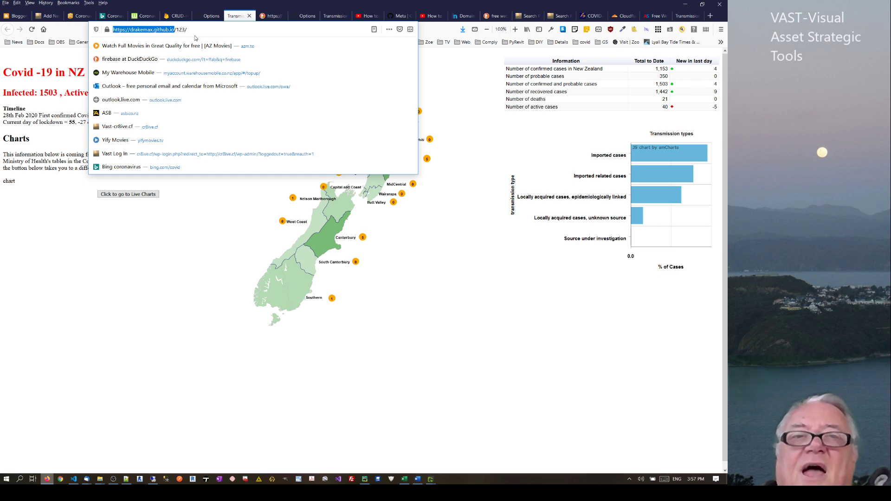
pyautogui.click(192, 30)
pyautogui.press('BackSpace')
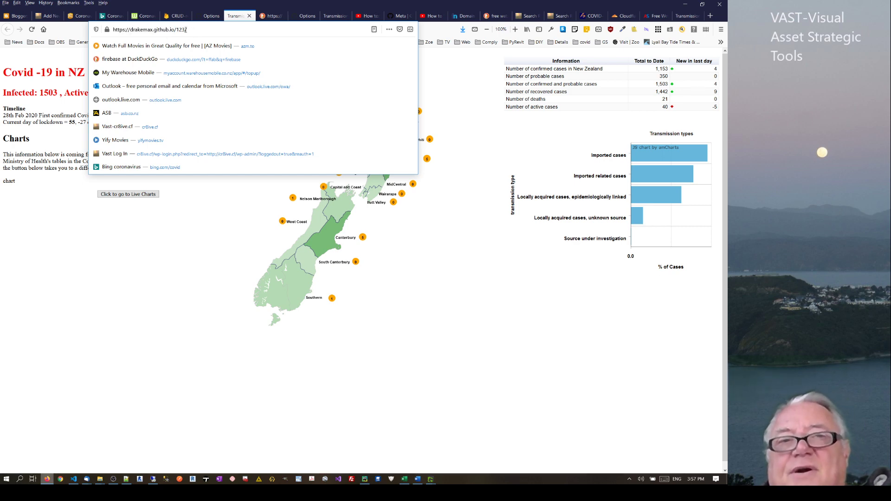
pyautogui.doubleClick(176, 29)
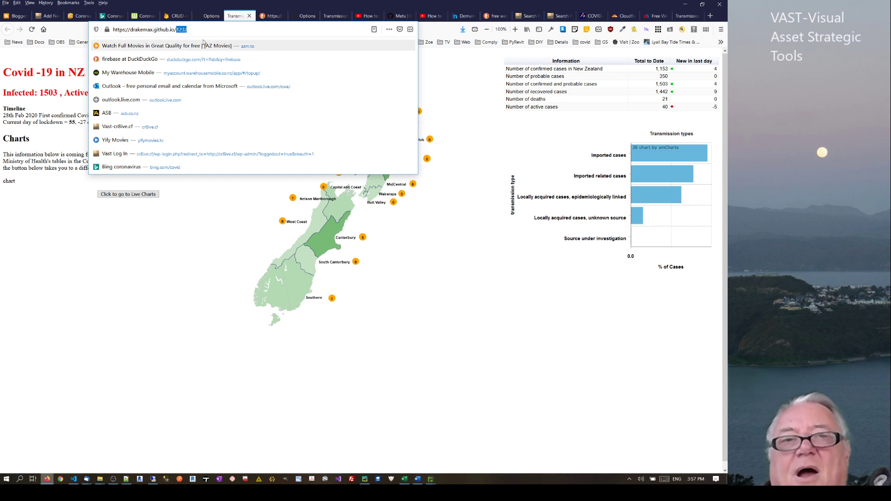
pyautogui.click(219, 228)
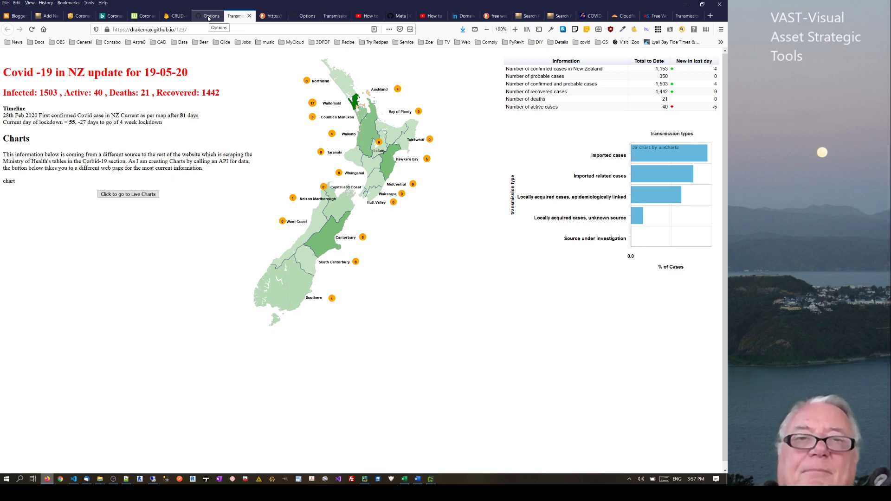
pyautogui.click(112, 23)
pyautogui.hotkey('ctrl', 'c')
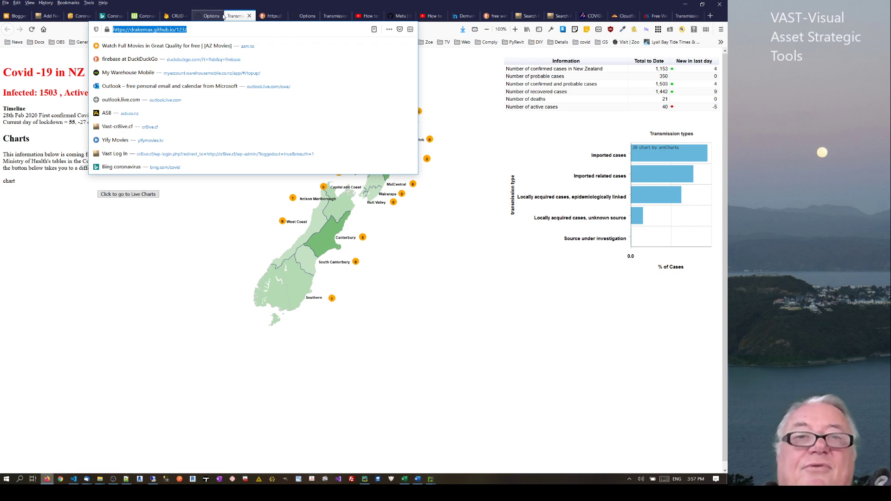
pyautogui.click(207, 16)
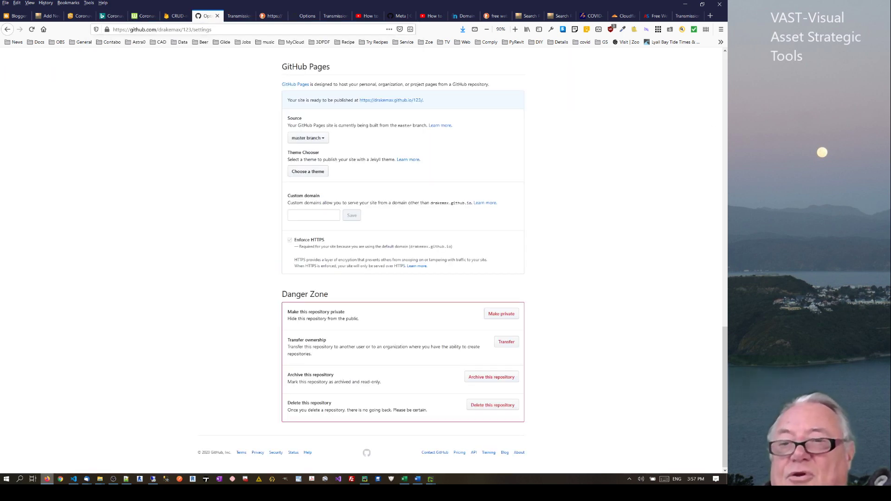
# Give repository 123 the description "test website" and its github.io/123 site link, then test it
pyautogui.scroll(15, 325, 128)
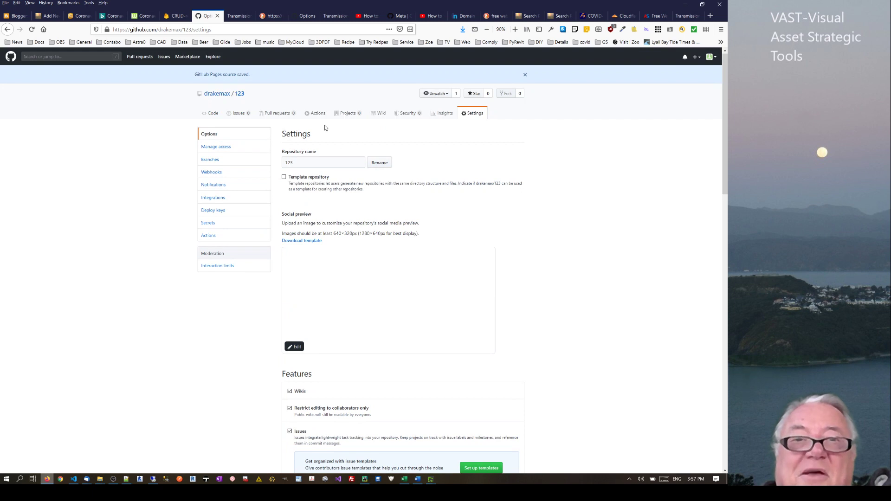
pyautogui.click(240, 94)
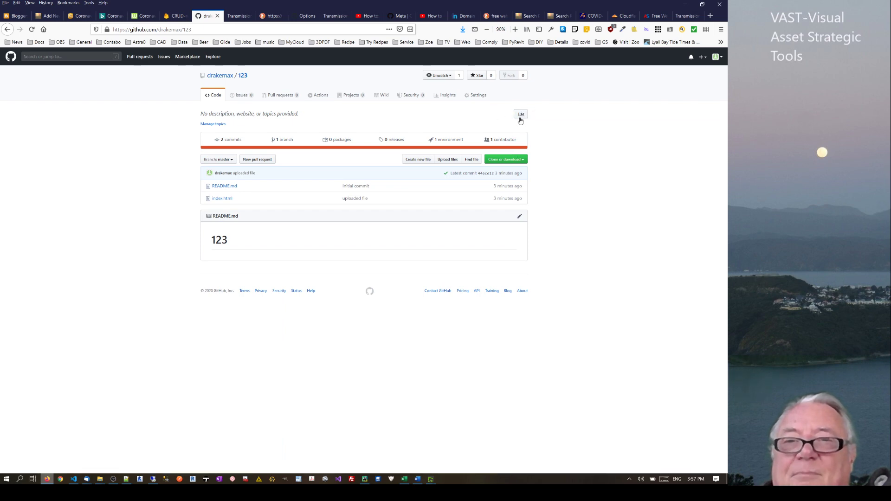
pyautogui.click(521, 114)
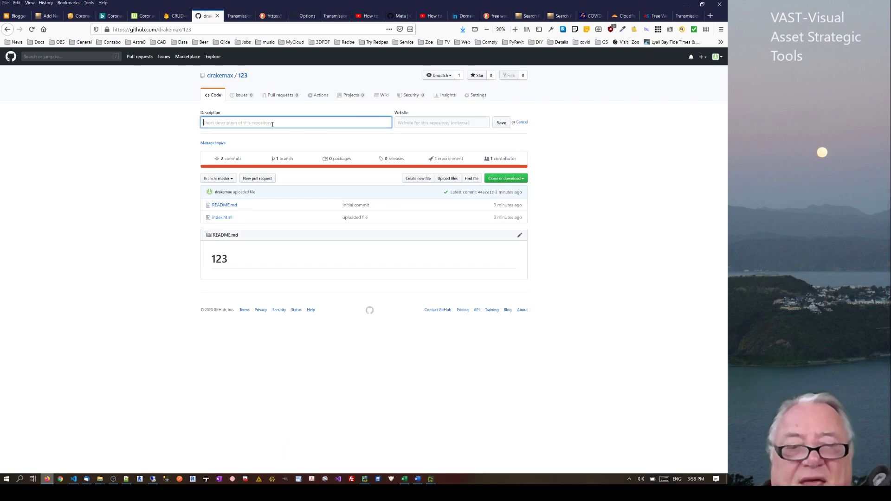
pyautogui.write('test w')
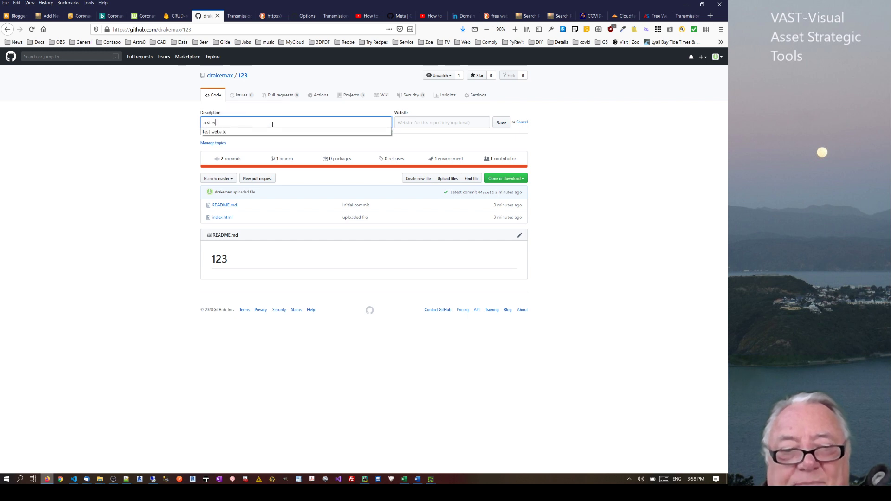
pyautogui.write('ebsite')
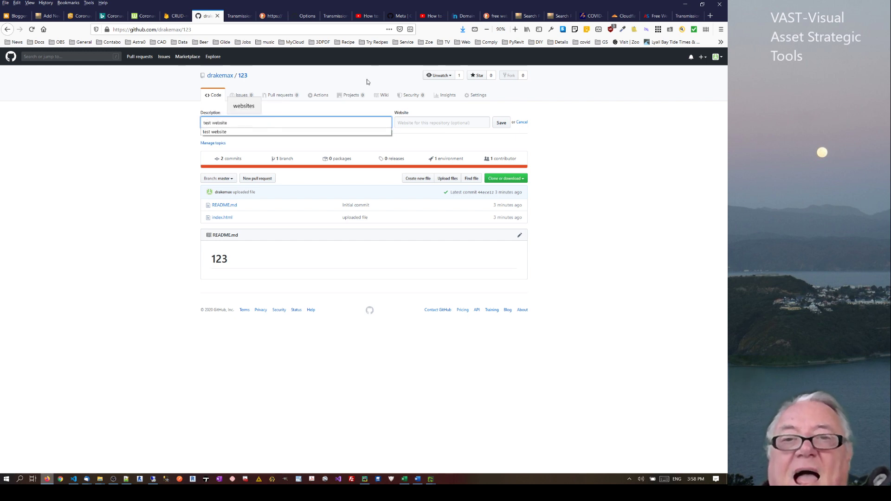
pyautogui.click(409, 123)
pyautogui.hotkey('ctrl', 'v')
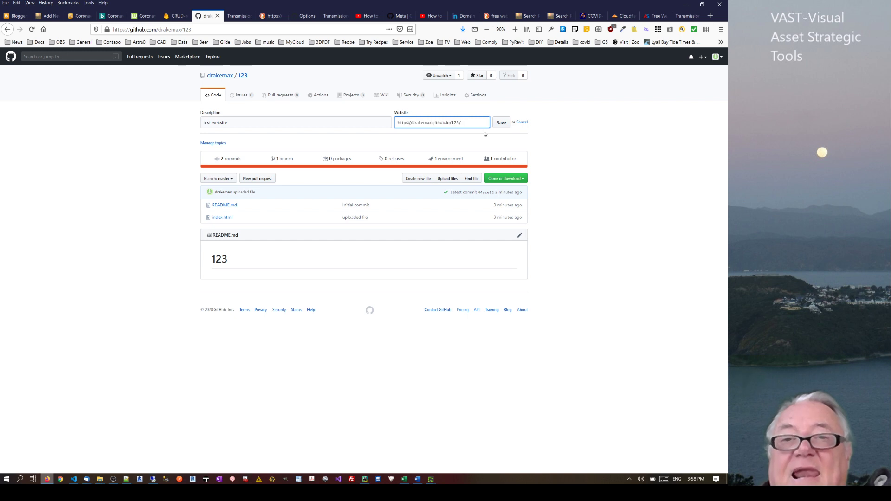
pyautogui.click(501, 124)
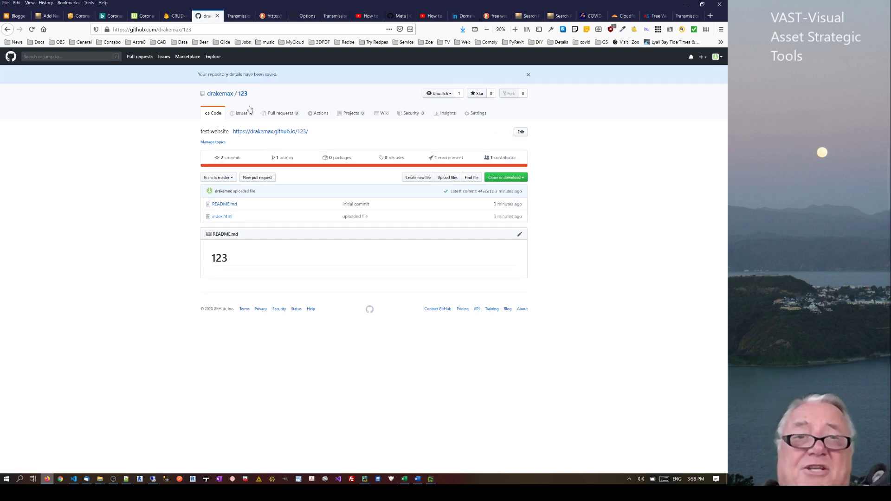
pyautogui.click(259, 132)
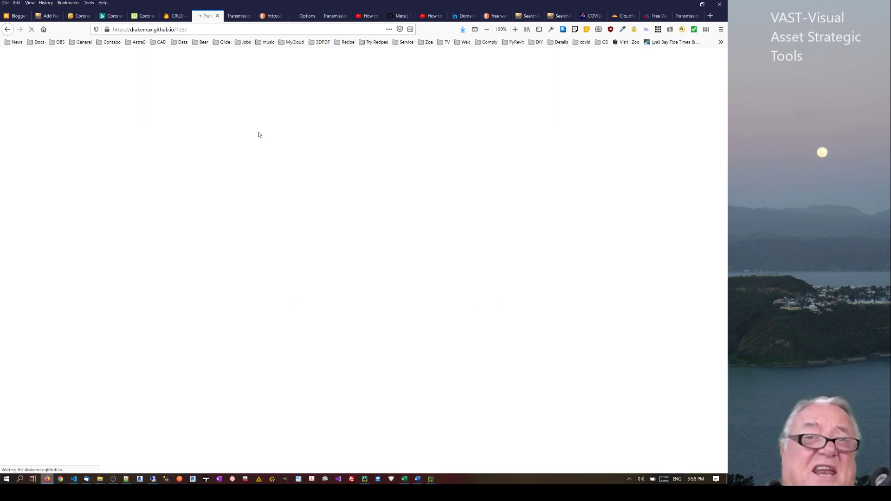
pyautogui.click(3, 30)
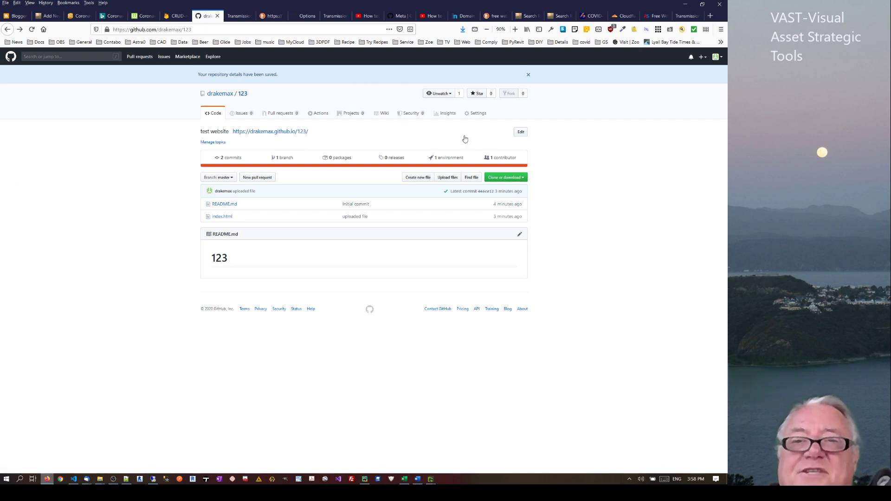
# Check the GitHub Pages custom domain field, then move to Freenom's domain search page
pyautogui.click(477, 114)
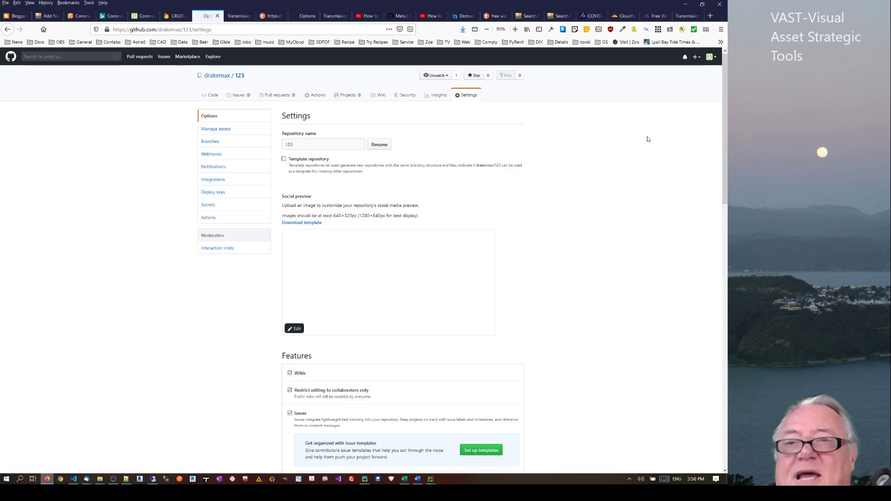
pyautogui.moveTo(725, 141); pyautogui.dragTo(706, 368)
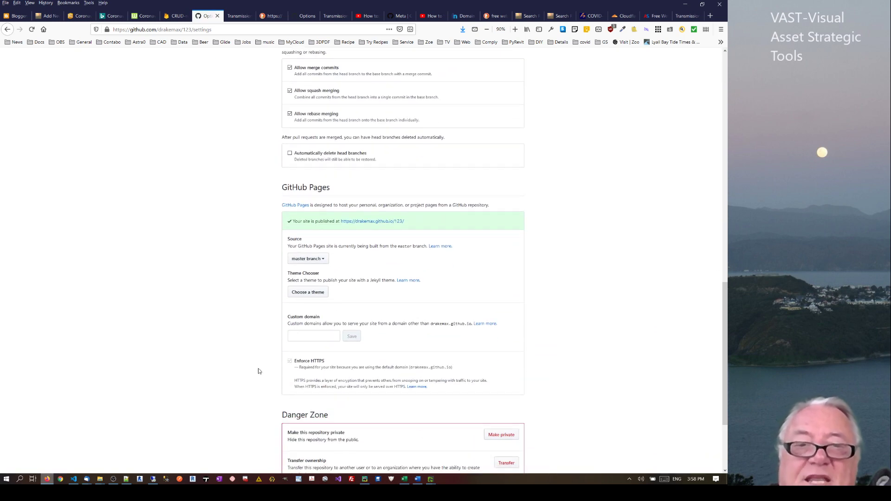
pyautogui.click(321, 339)
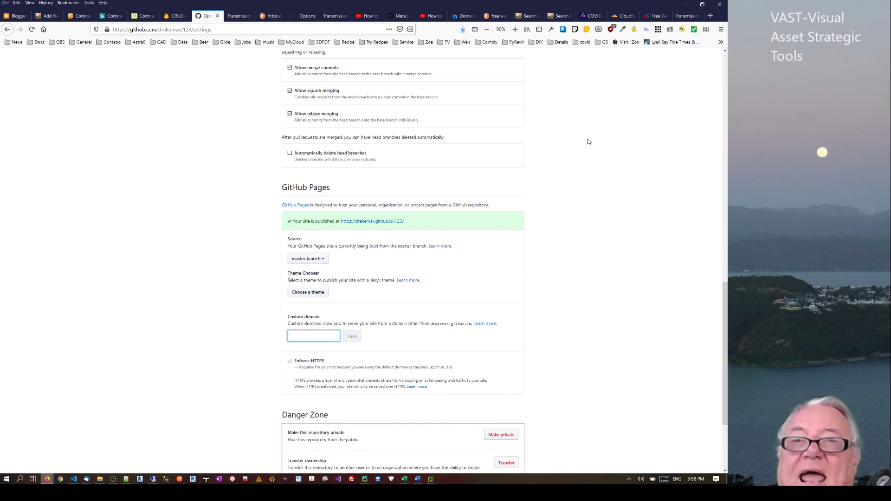
pyautogui.click(458, 19)
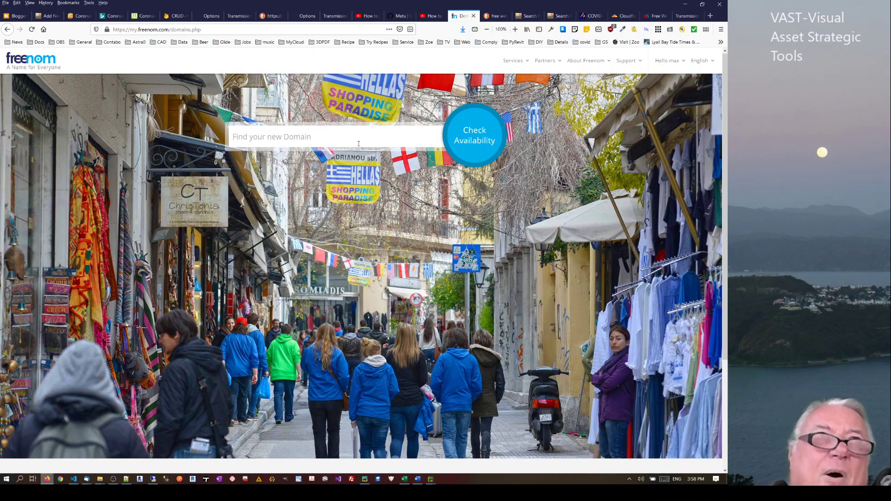
# Check Freenom availability for 'covid' domain names and scroll through the results
pyautogui.write('co')
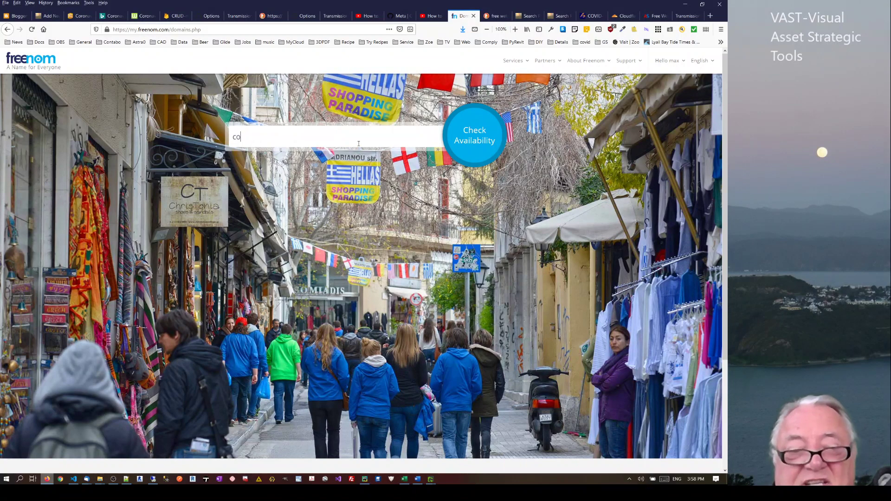
pyautogui.write('vid')
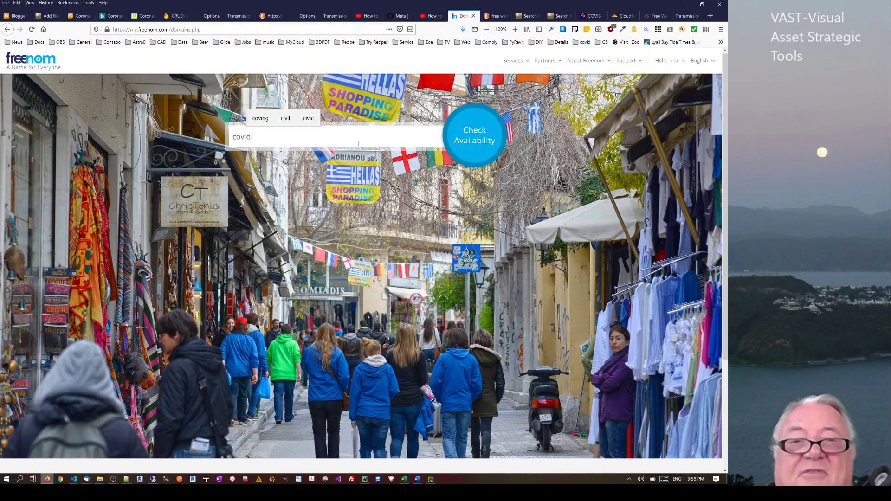
pyautogui.click(470, 136)
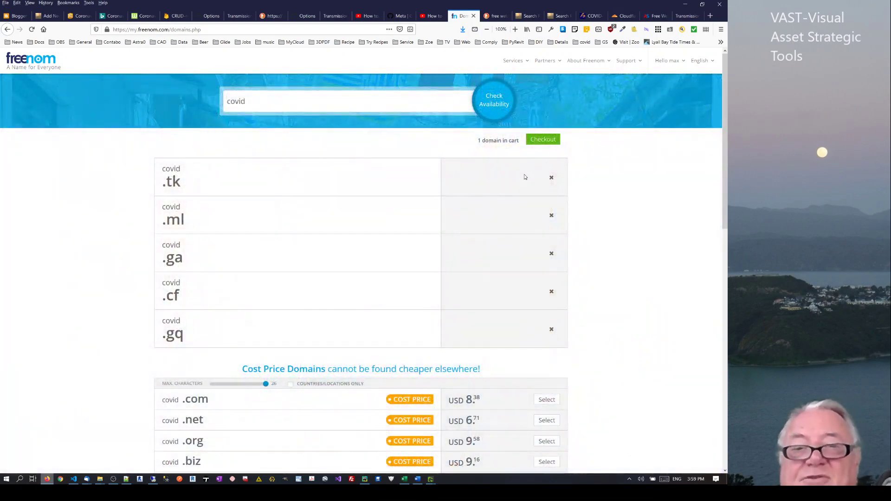
pyautogui.scroll(-3, 722, 208)
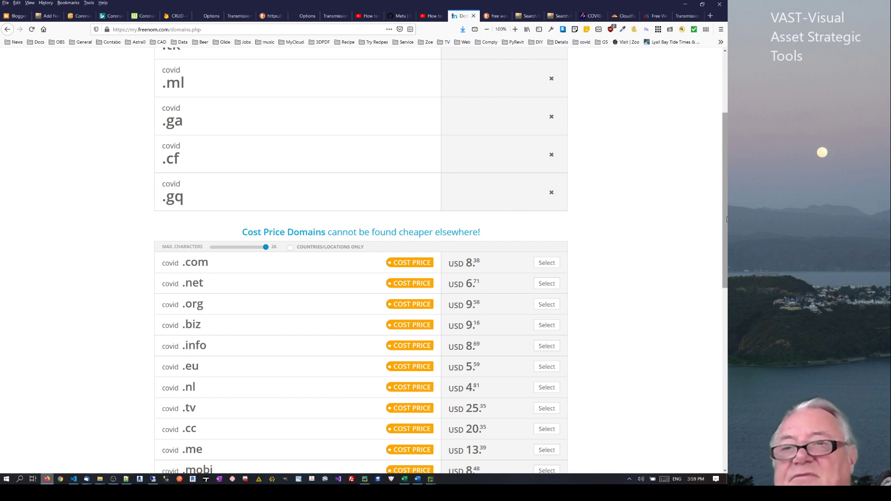
pyautogui.scroll(3, 724, 211)
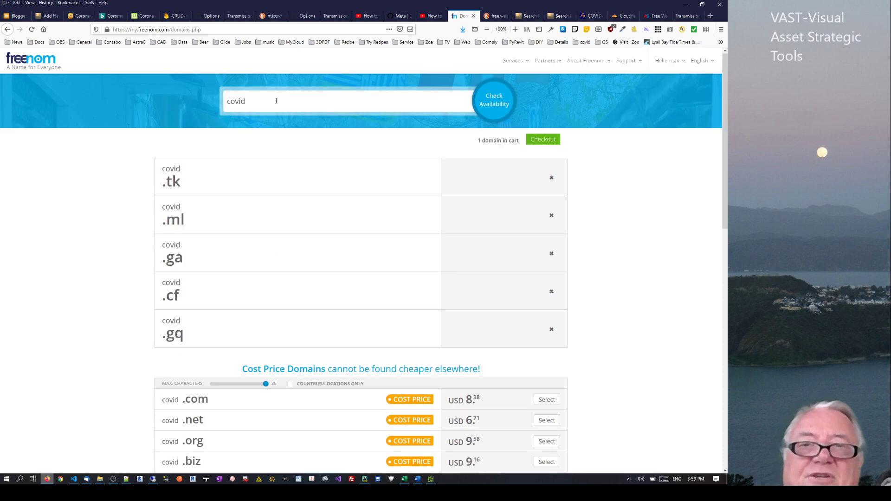
# Search '123' instead and note the USD 500.00 price on 123.tk
pyautogui.moveTo(276, 100); pyautogui.dragTo(176, 96)
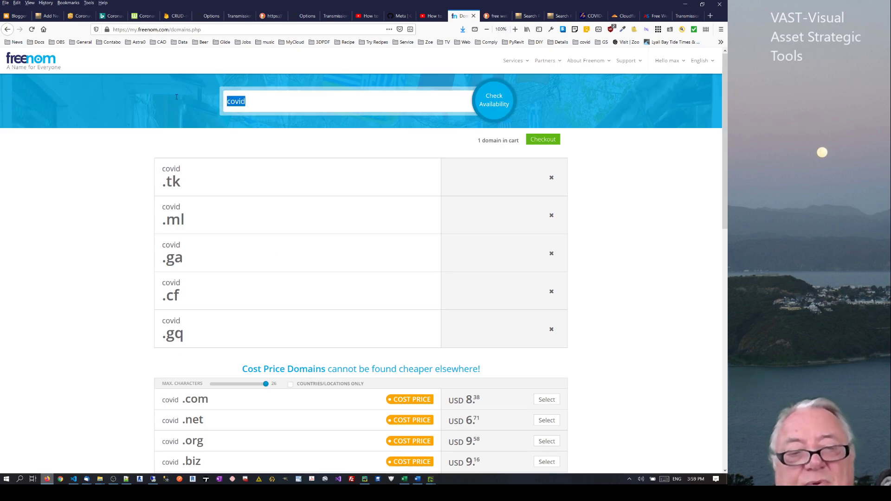
pyautogui.write('123')
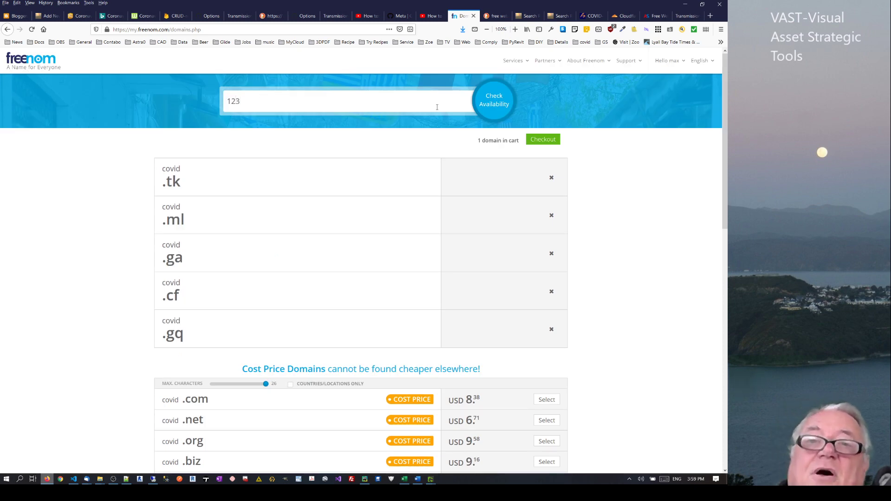
pyautogui.click(503, 101)
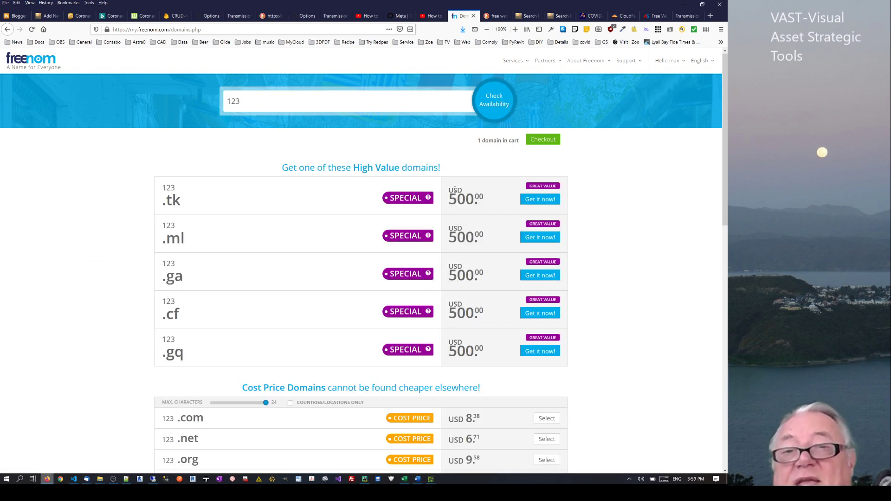
pyautogui.moveTo(442, 201); pyautogui.dragTo(485, 199)
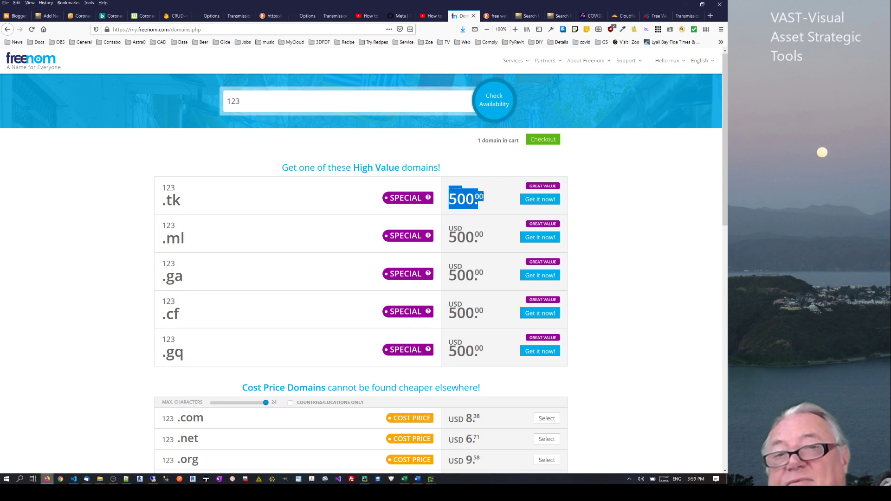
pyautogui.click(485, 206)
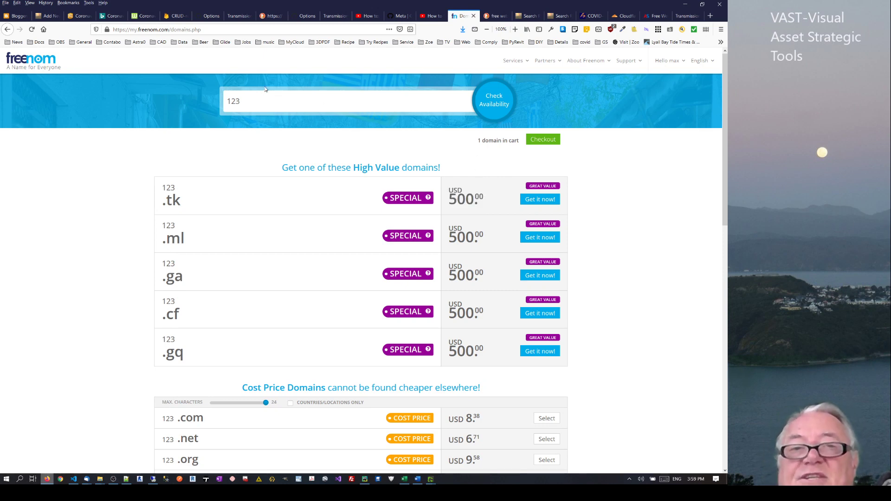
pyautogui.moveTo(258, 98); pyautogui.dragTo(191, 98)
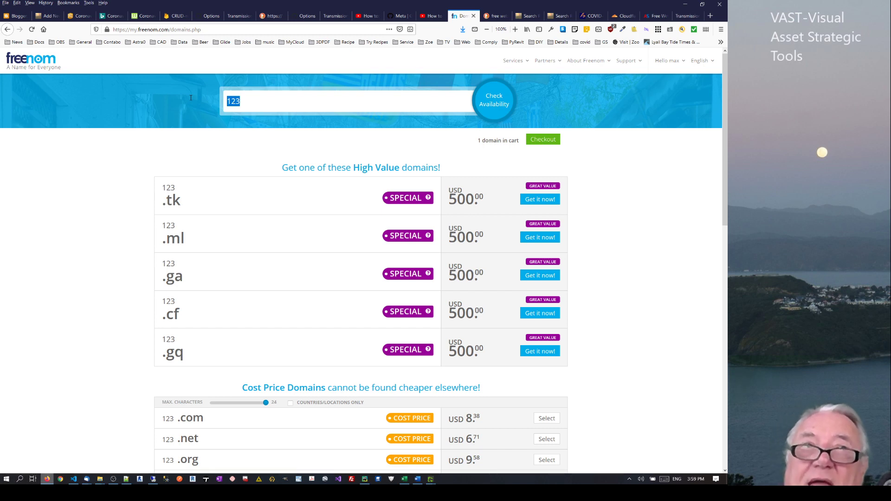
# Search 'nz-covid', pick the free nz-covid.tk domain, and proceed to checkout with it
pyautogui.write('nz-')
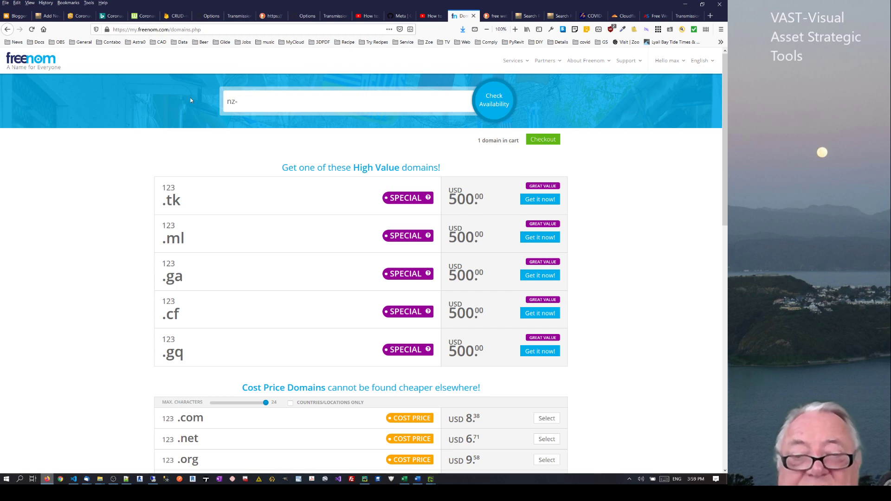
pyautogui.write('covid')
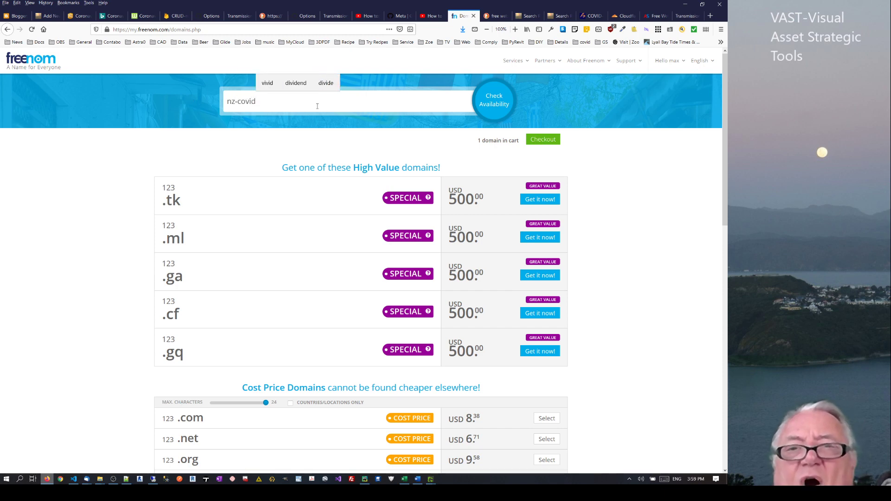
pyautogui.click(500, 102)
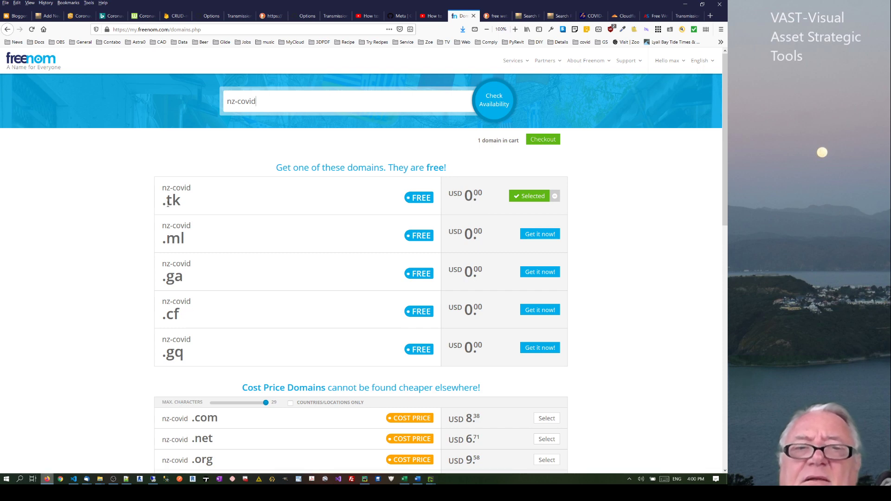
pyautogui.tripleClick(185, 202)
pyautogui.click(185, 202)
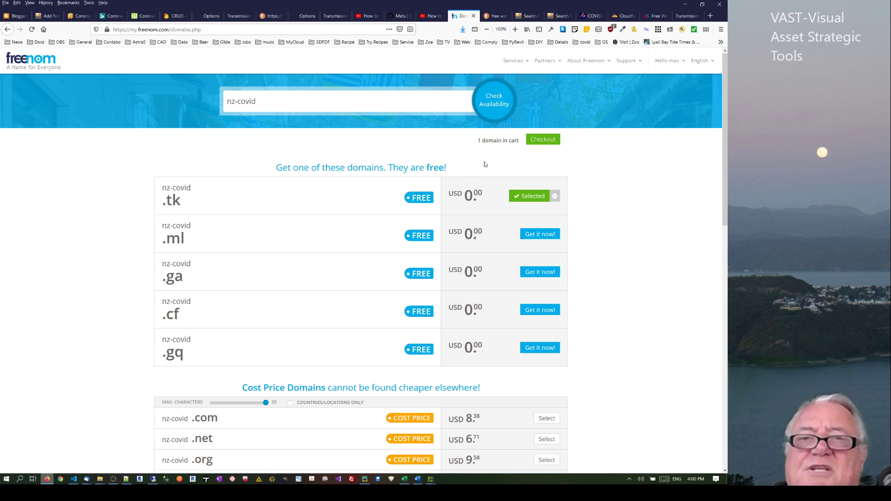
pyautogui.click(549, 143)
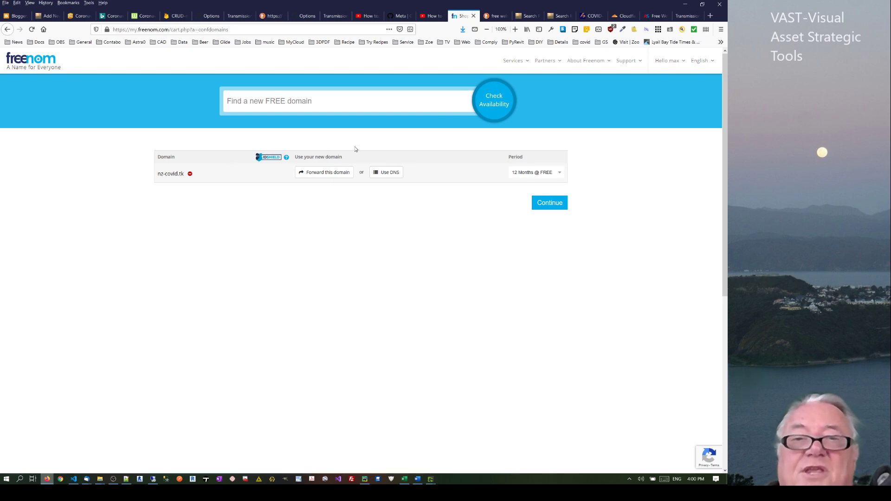
# Choose a free registration period for nz-covid.tk, trying 3 and 12 months, and continue to Review & Checkout
pyautogui.click(560, 173)
pyautogui.click(530, 206)
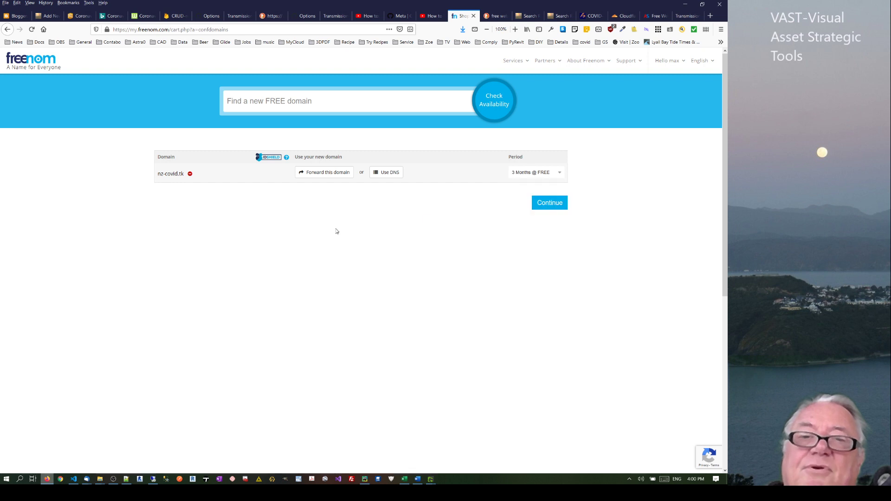
pyautogui.click(560, 174)
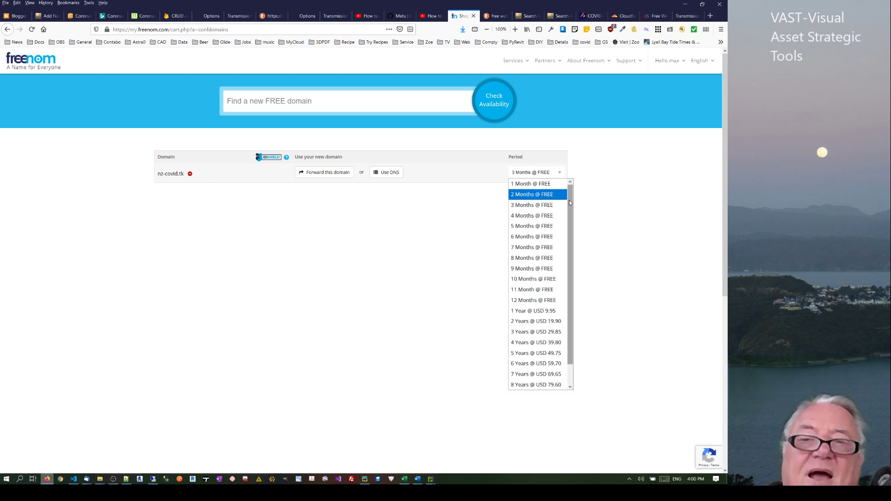
pyautogui.click(534, 300)
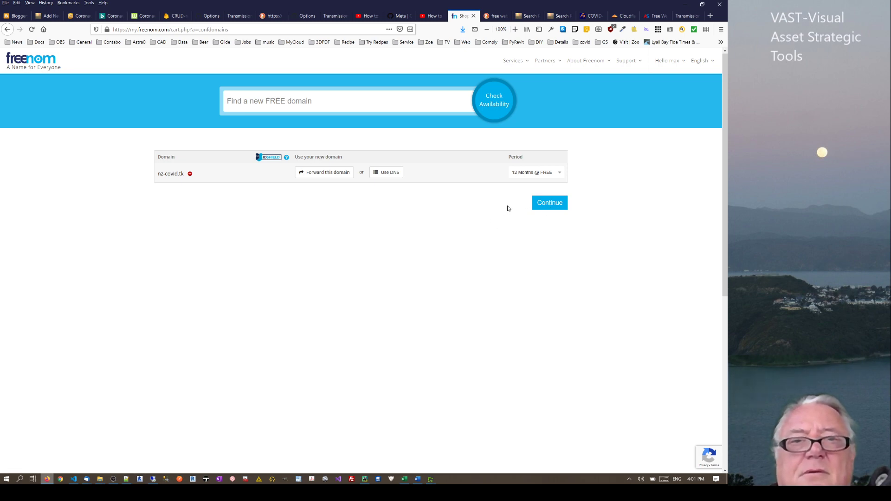
pyautogui.click(31, 29)
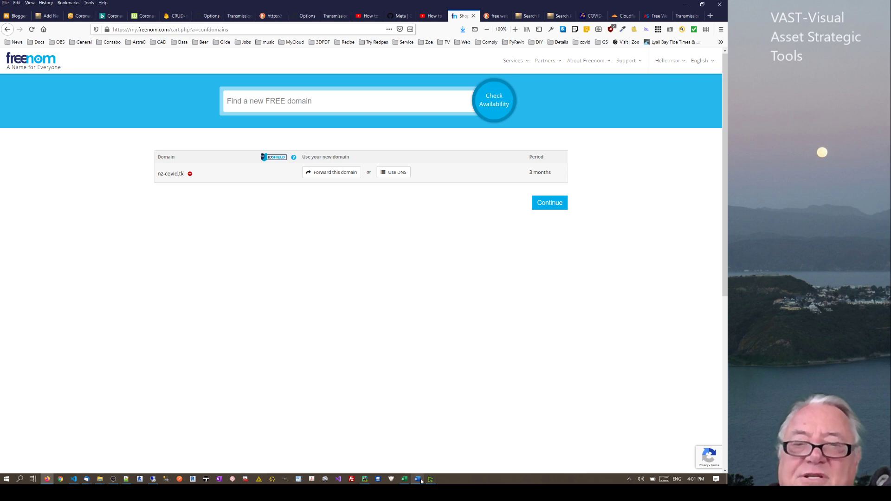
pyautogui.moveTo(431, 479)
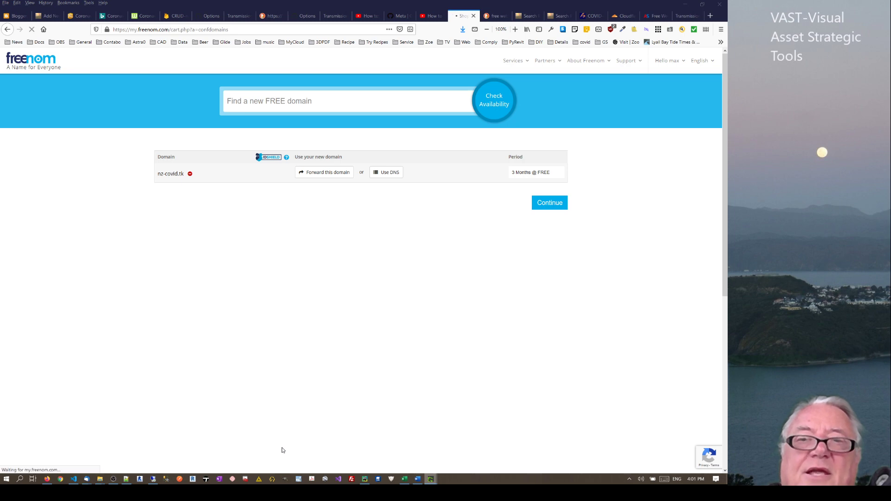
pyautogui.click(541, 203)
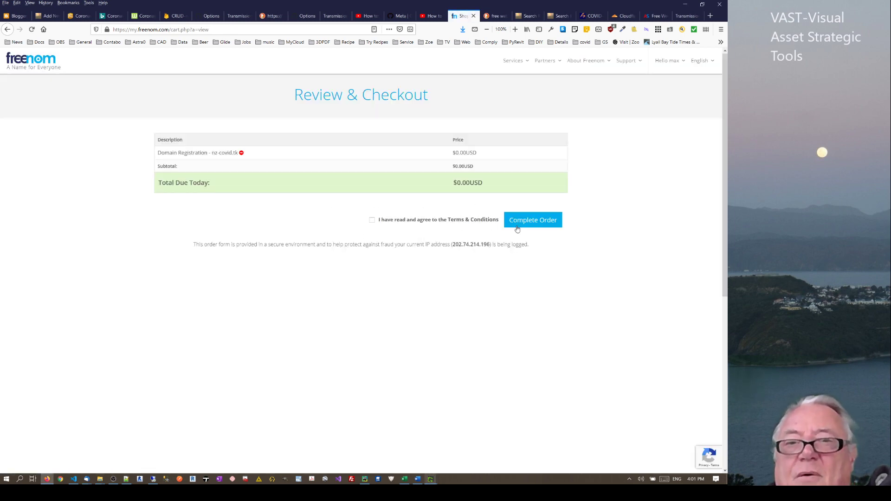
# Accept the terms for the nz-covid.tk order, check the failure's error code, then open My Domains
pyautogui.click(372, 220)
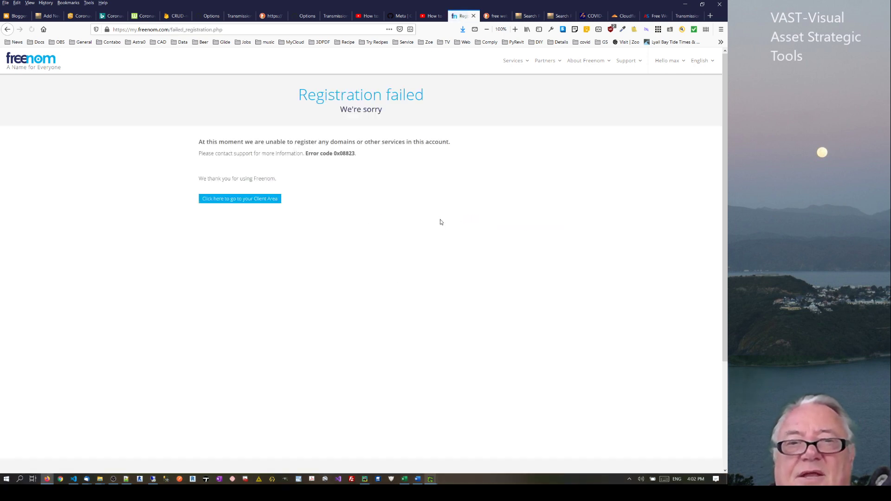
pyautogui.moveTo(320, 154); pyautogui.dragTo(378, 154)
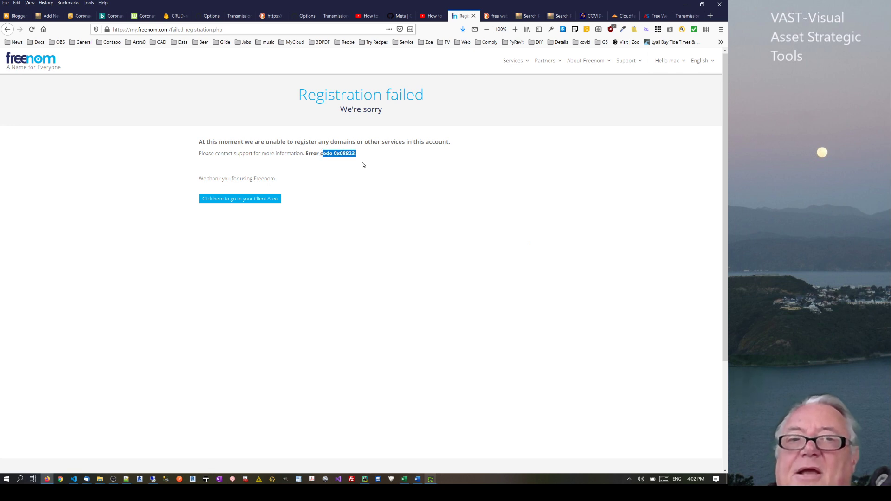
pyautogui.click(363, 164)
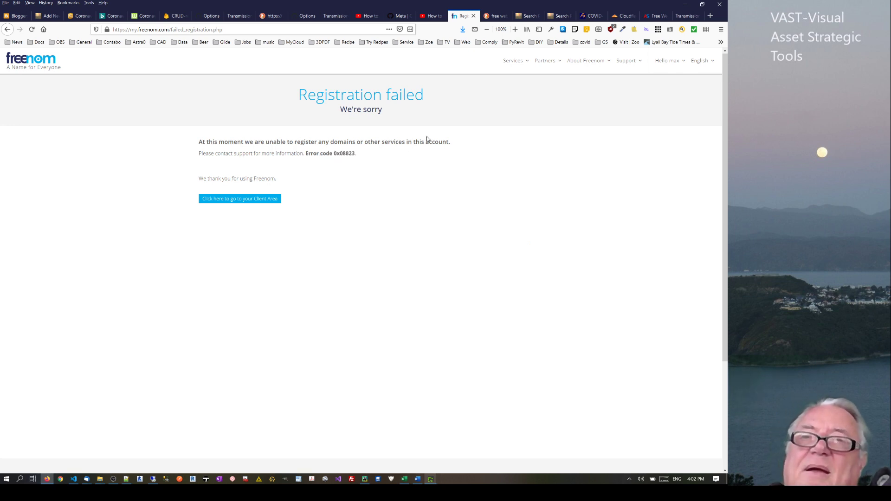
pyautogui.moveTo(513, 61)
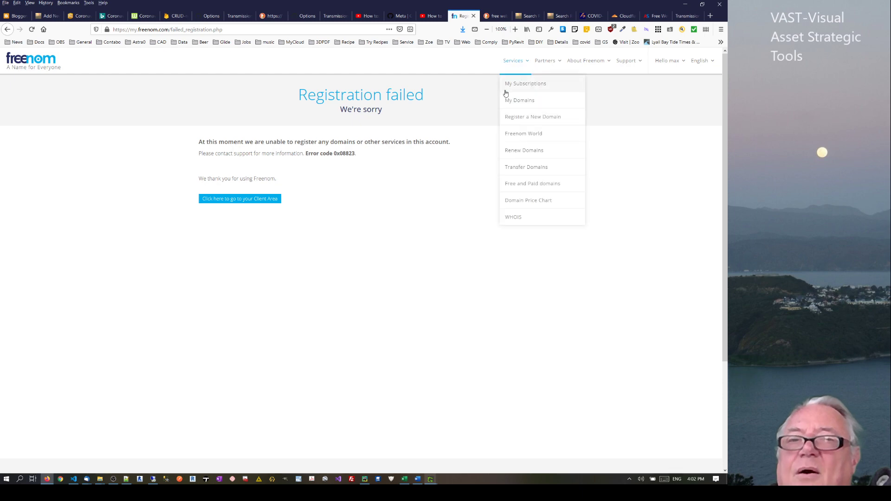
pyautogui.click(517, 100)
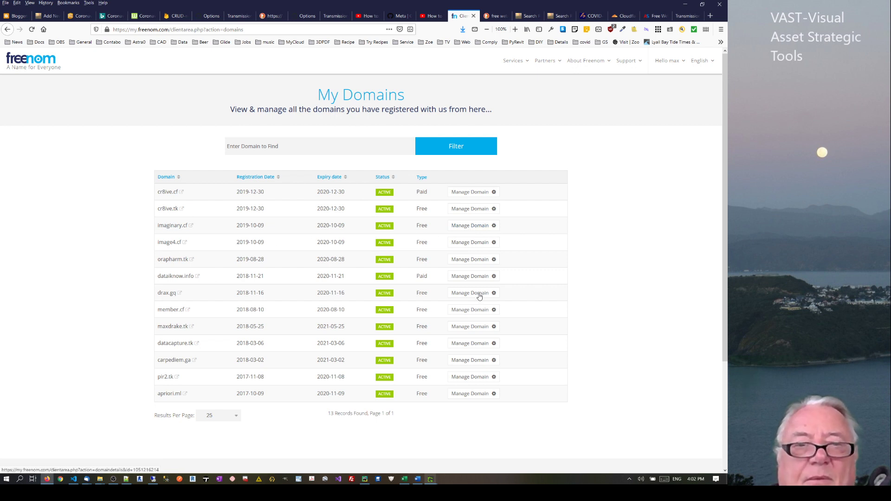
# Open cr8ive.tk's DNS records and compare its two A record IPs with GitHub's Pages IP list
pyautogui.click(480, 211)
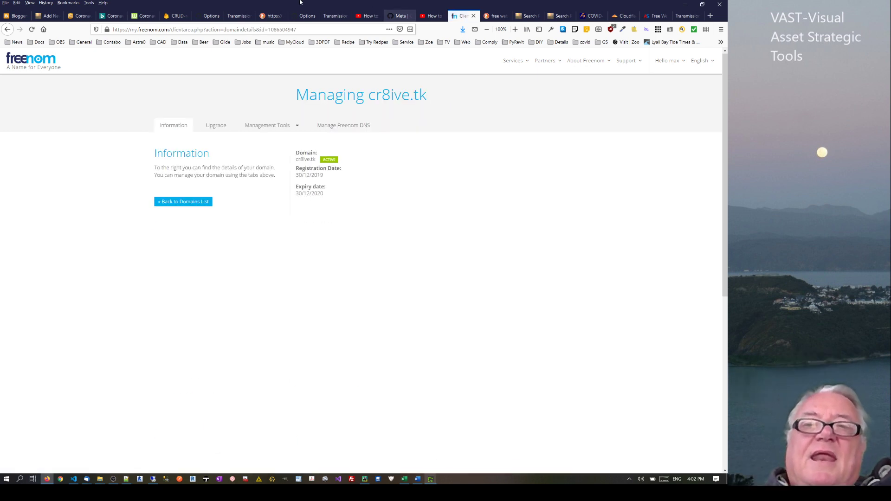
pyautogui.click(343, 128)
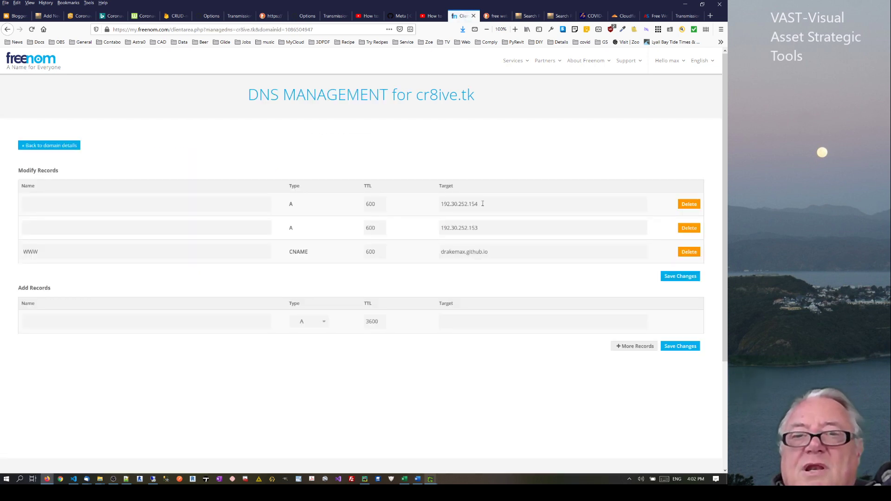
pyautogui.moveTo(483, 204); pyautogui.dragTo(426, 205)
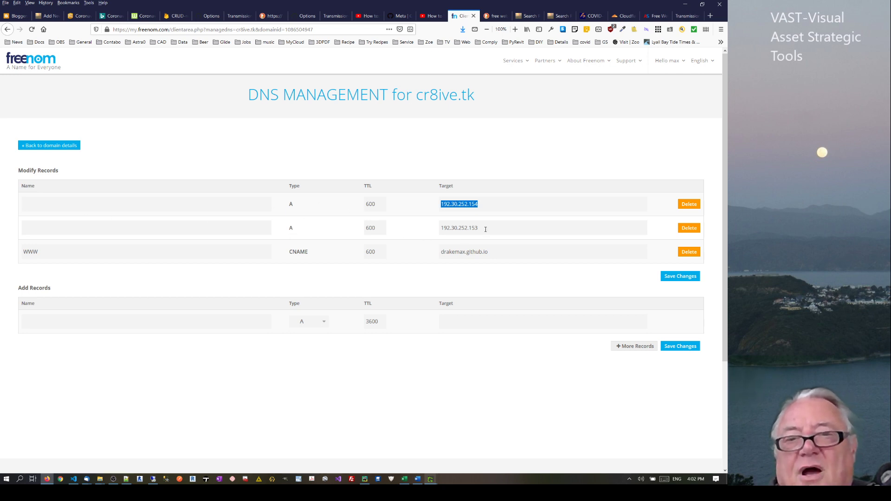
pyautogui.moveTo(486, 229); pyautogui.dragTo(440, 231)
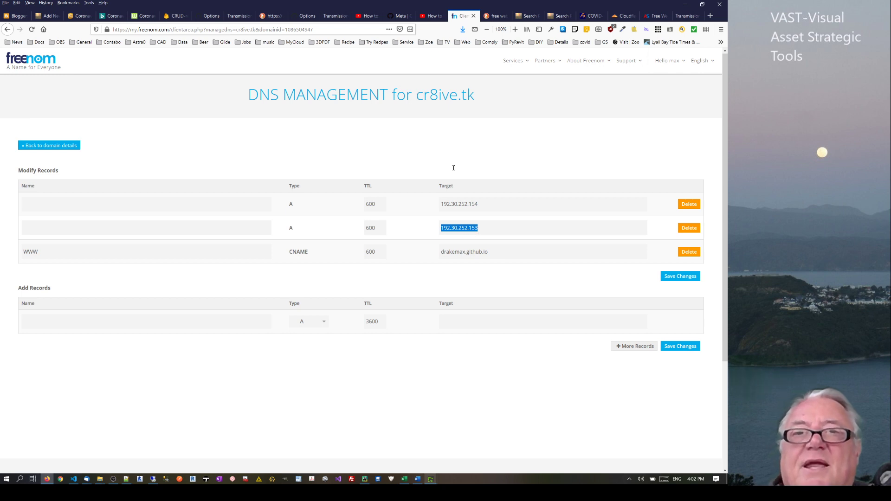
pyautogui.click(398, 16)
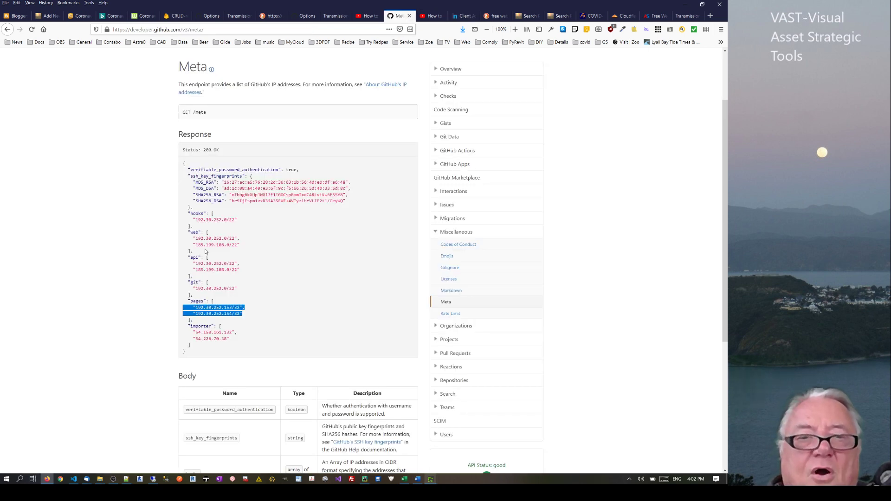
pyautogui.moveTo(193, 302); pyautogui.dragTo(247, 319)
pyautogui.click(204, 308)
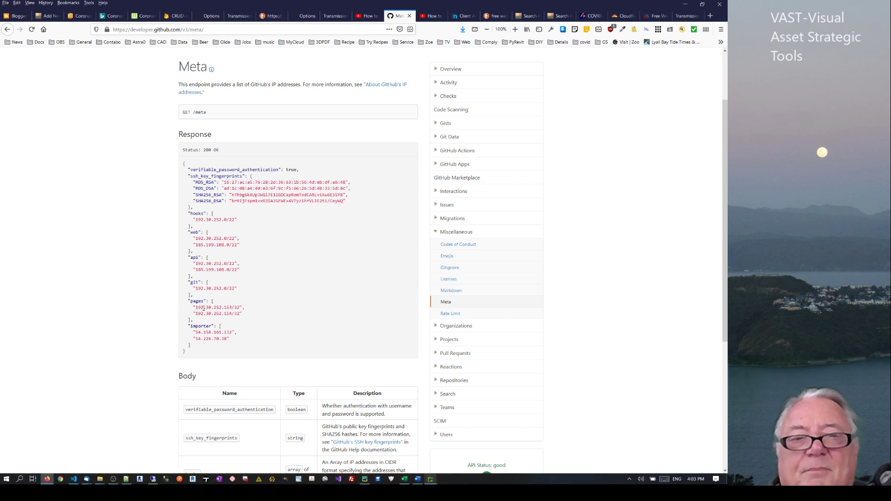
pyautogui.click(463, 15)
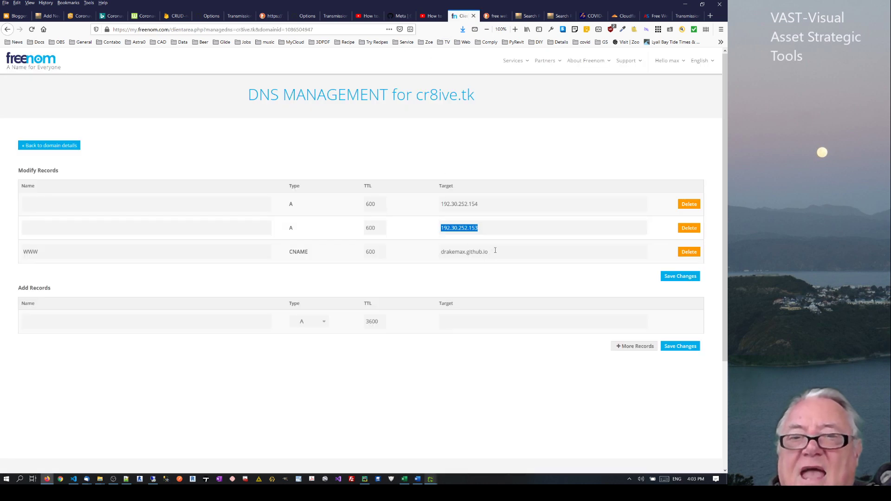
# Examine the www CNAME target drakemax.github.io and type '123' after it
pyautogui.moveTo(495, 250); pyautogui.dragTo(441, 252)
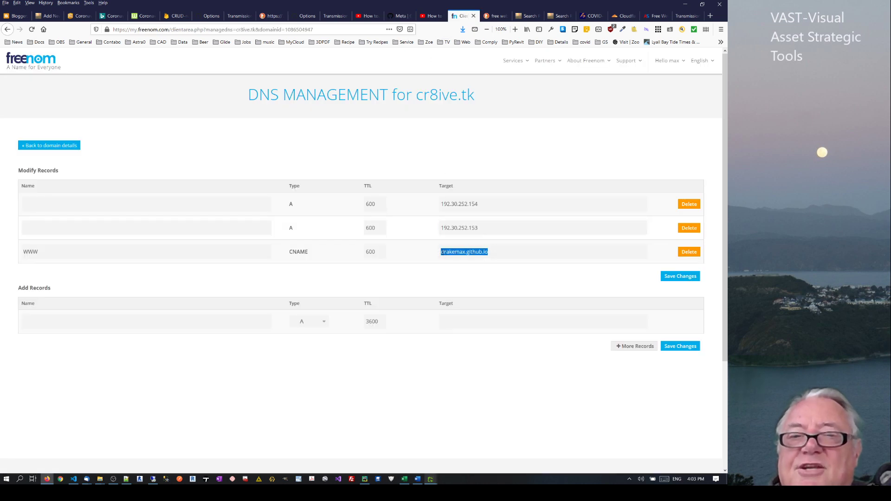
pyautogui.click(452, 252)
pyautogui.moveTo(442, 253); pyautogui.dragTo(467, 251)
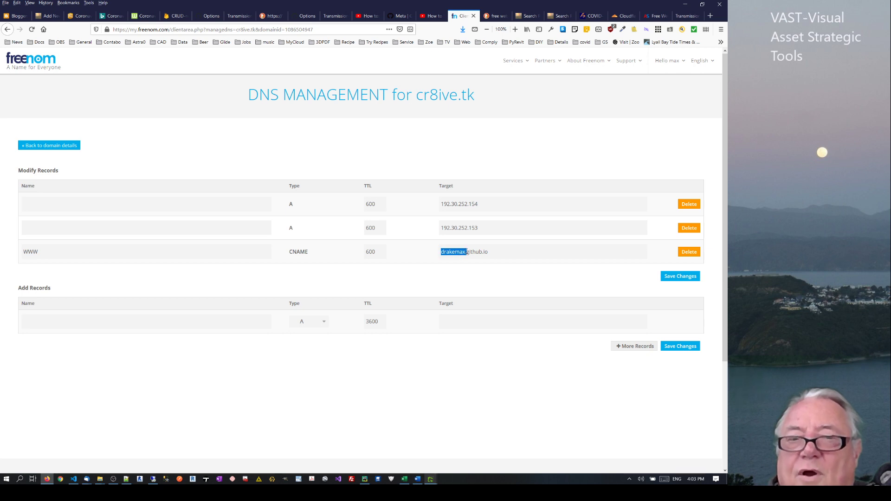
pyautogui.click(490, 252)
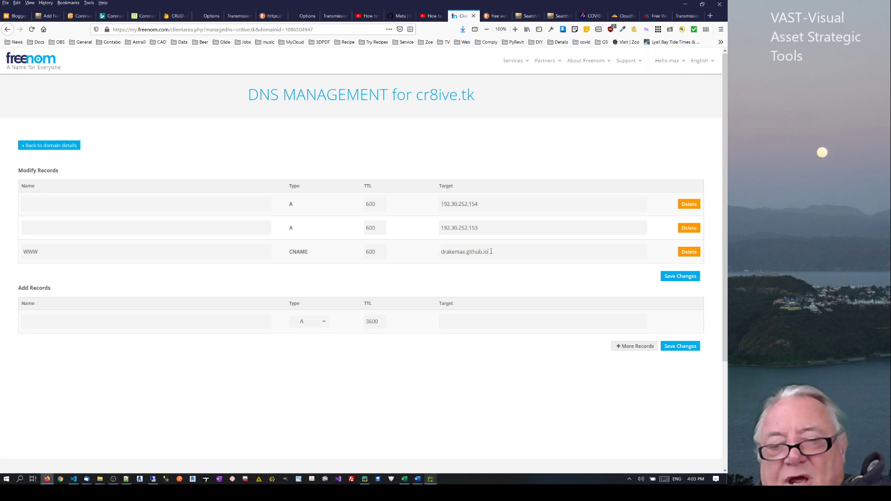
pyautogui.write('123')
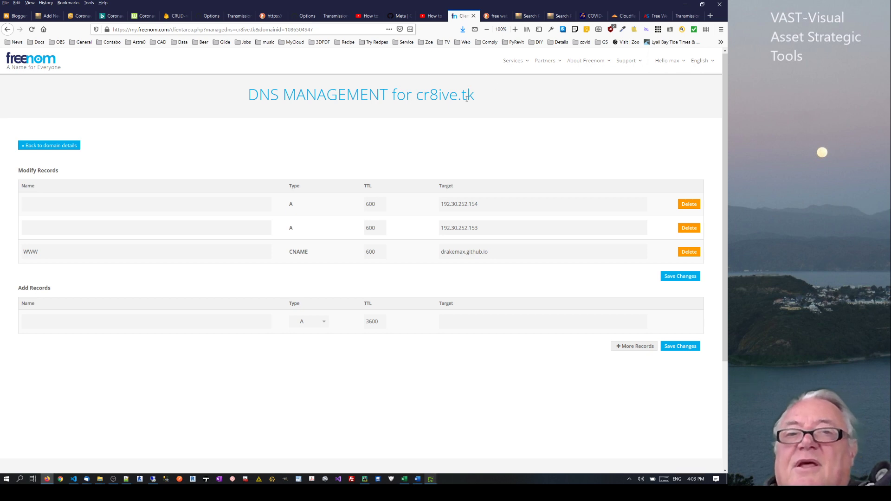
# Review cr8ive.tk's heading, WWW record, TTL 600, CNAME target and first A record IP
pyautogui.moveTo(475, 97); pyautogui.dragTo(416, 95)
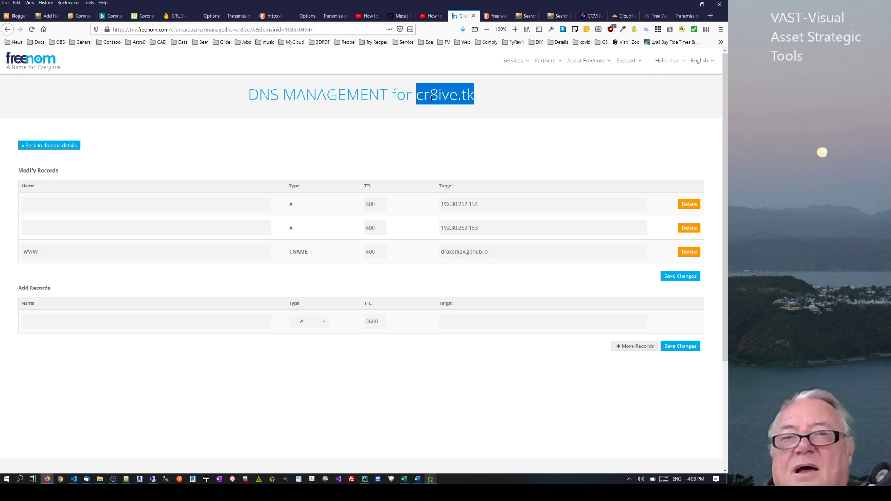
pyautogui.click(432, 96)
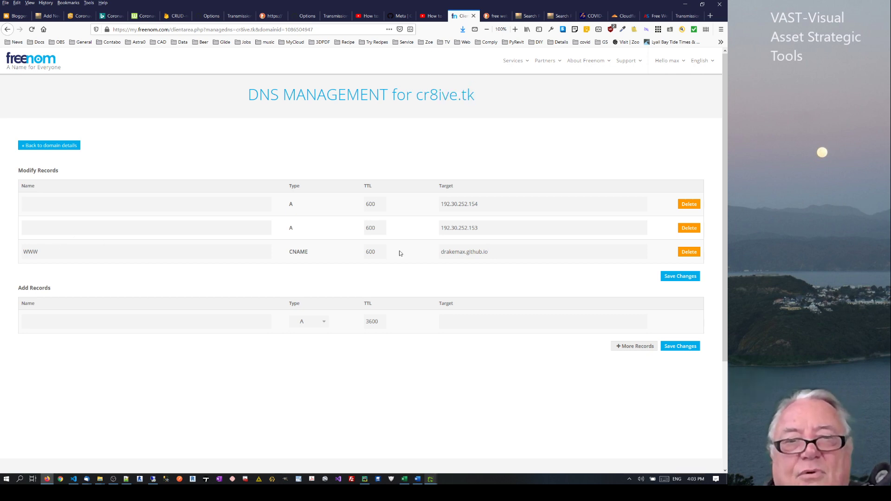
pyautogui.moveTo(50, 250); pyautogui.dragTo(16, 250)
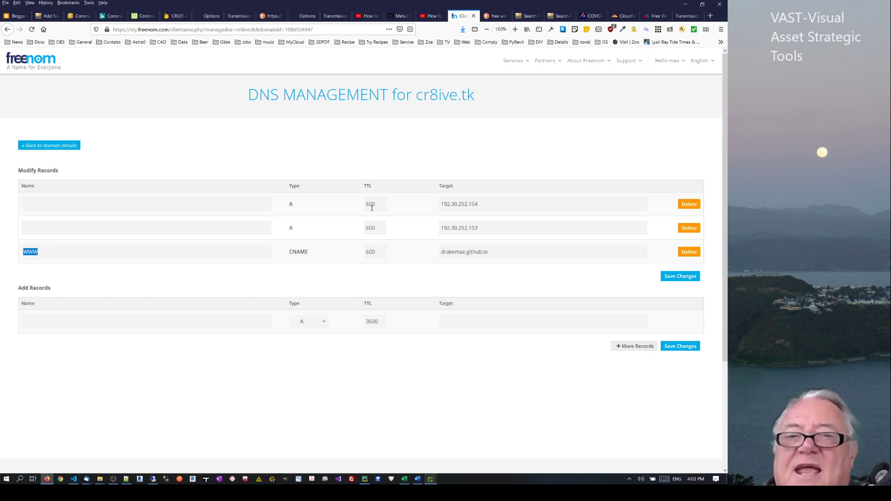
pyautogui.doubleClick(379, 206)
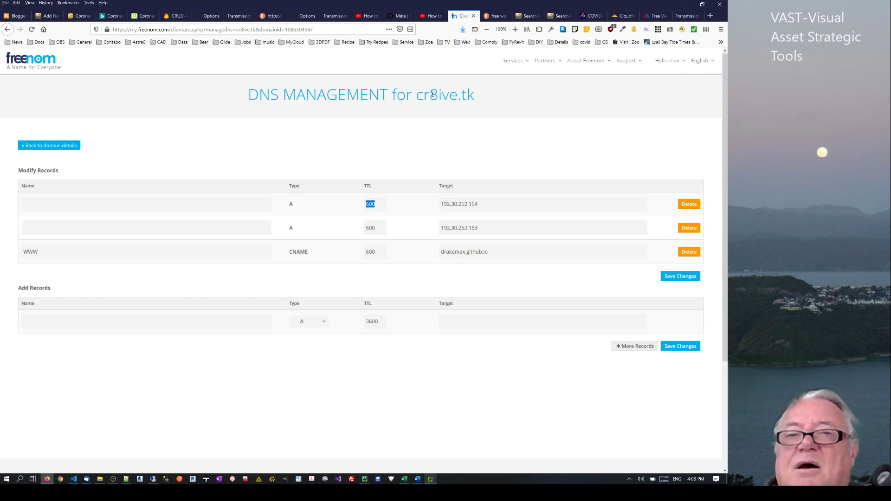
pyautogui.moveTo(479, 98); pyautogui.dragTo(464, 97)
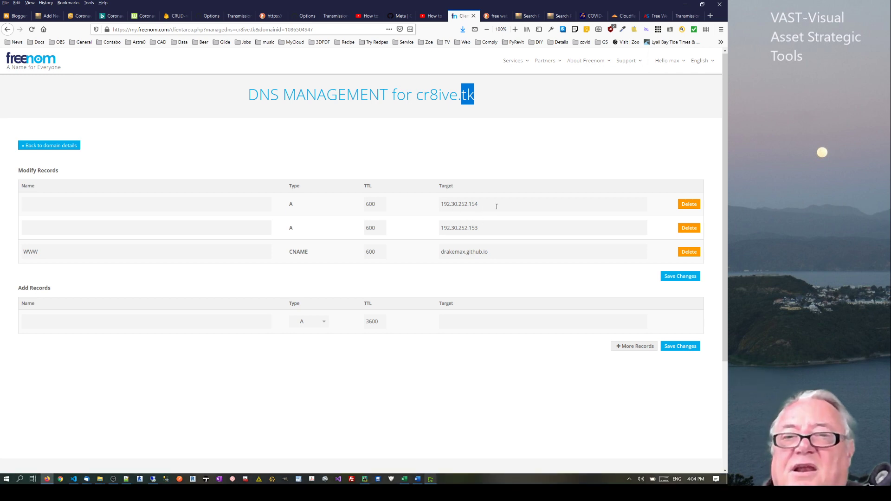
pyautogui.moveTo(490, 251); pyautogui.dragTo(441, 252)
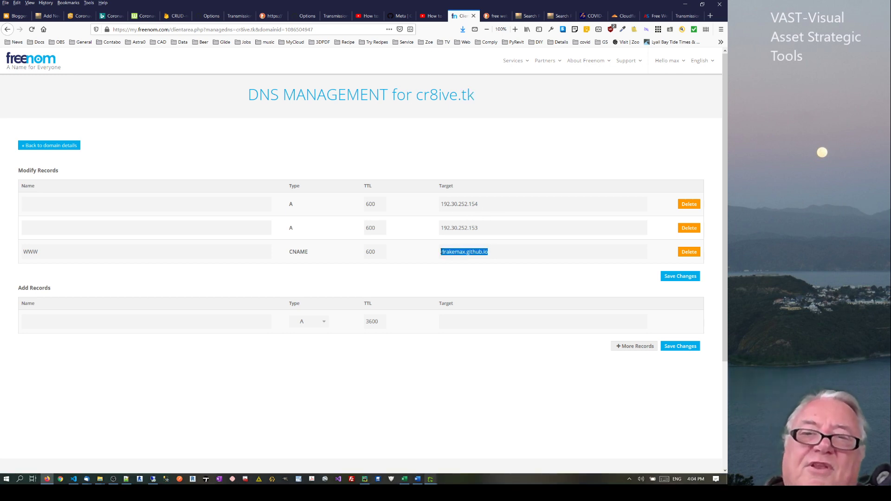
pyautogui.click(465, 257)
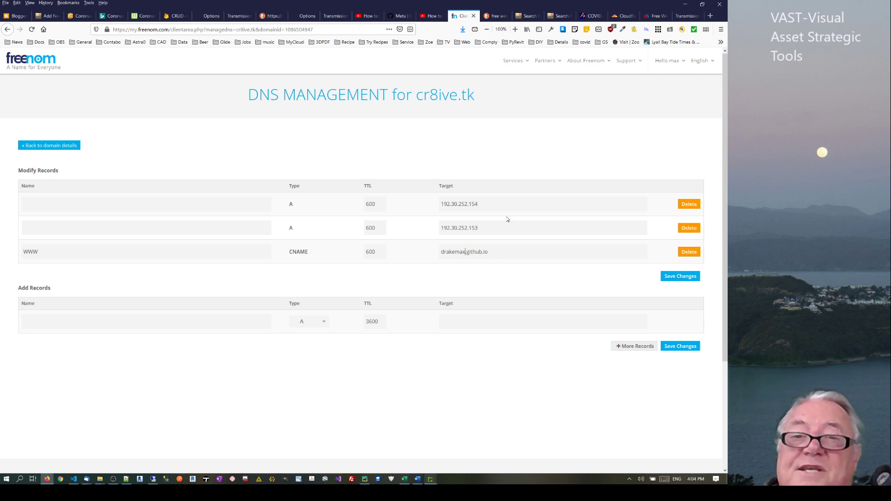
pyautogui.moveTo(489, 203); pyautogui.dragTo(448, 227)
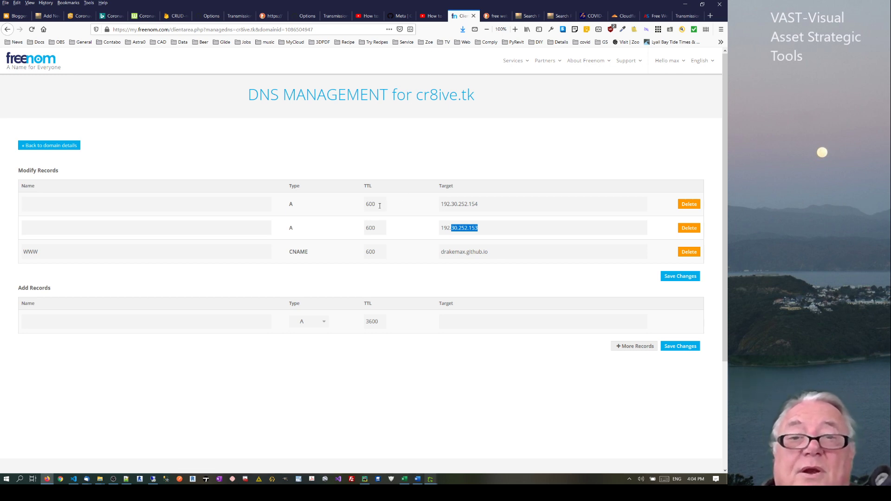
pyautogui.moveTo(377, 204); pyautogui.dragTo(349, 206)
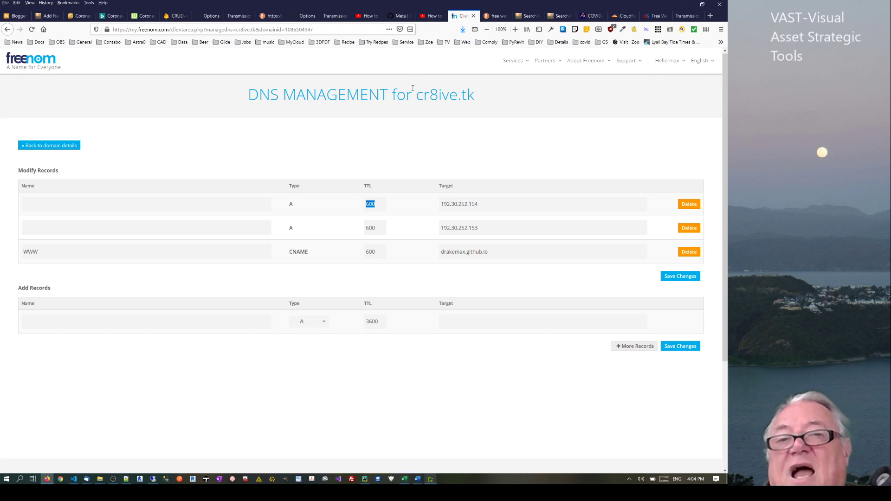
pyautogui.moveTo(412, 95); pyautogui.dragTo(500, 101)
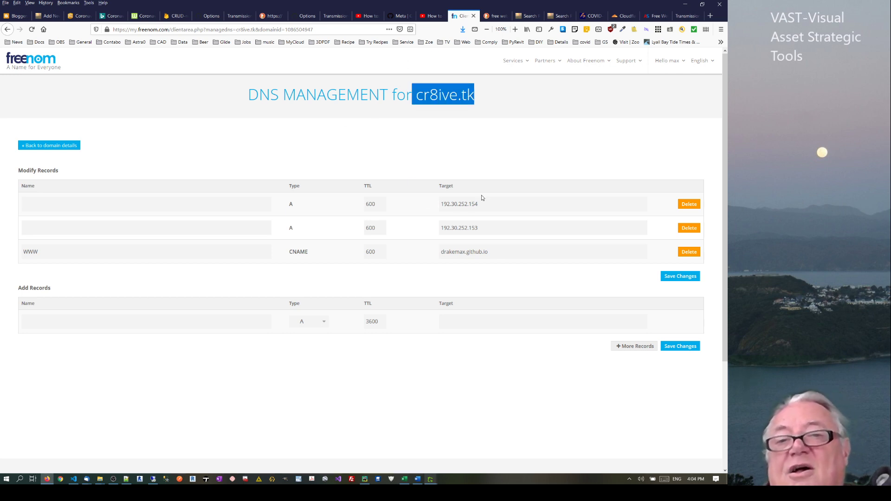
pyautogui.moveTo(482, 203); pyautogui.dragTo(428, 208)
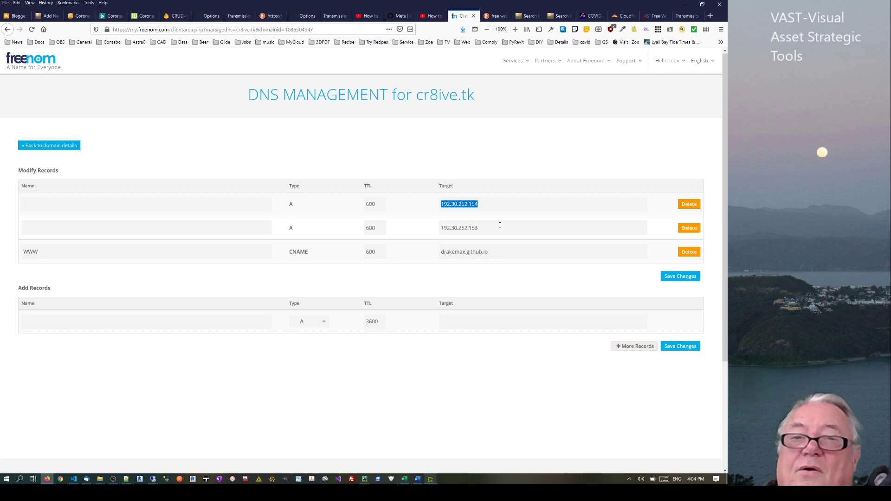
pyautogui.moveTo(502, 256); pyautogui.dragTo(407, 271)
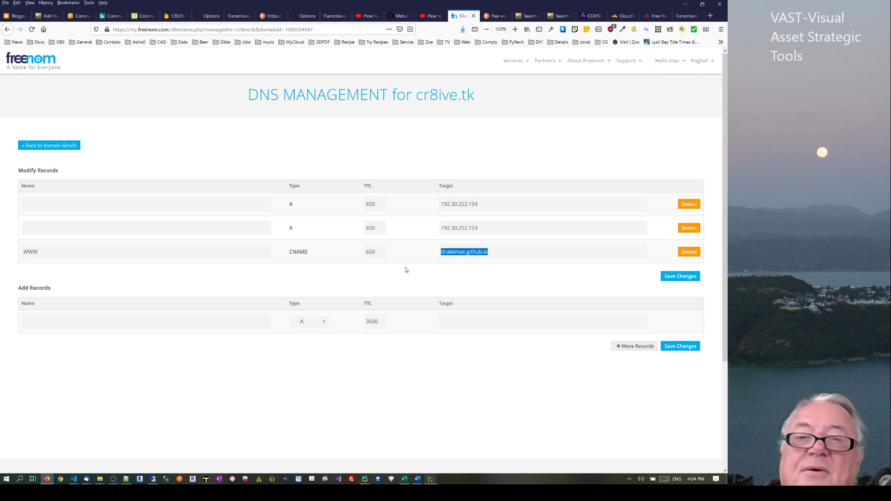
pyautogui.click(467, 253)
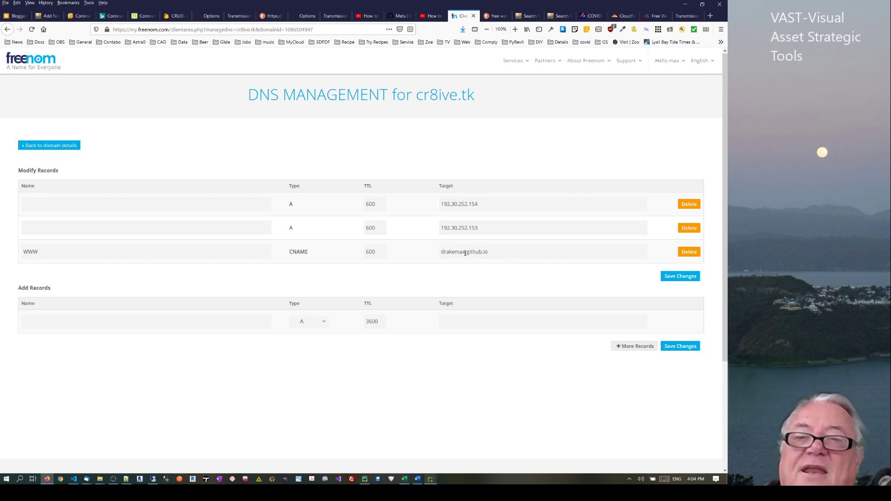
pyautogui.moveTo(466, 254); pyautogui.dragTo(439, 254)
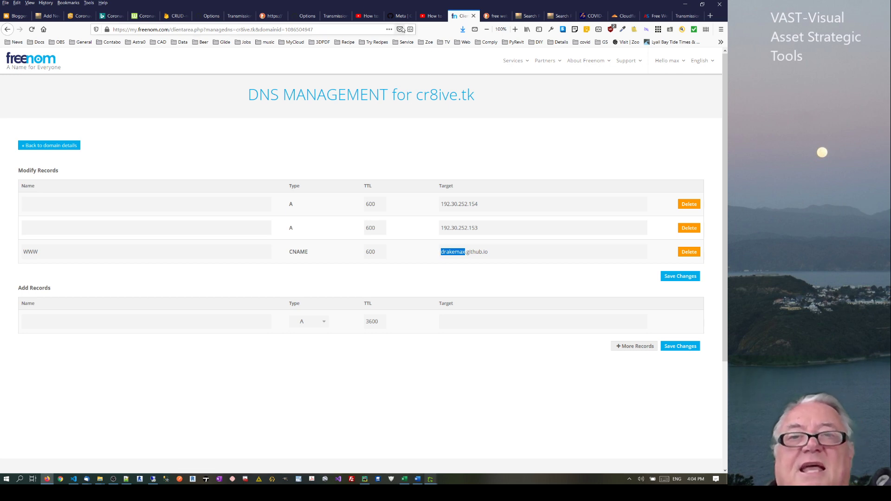
pyautogui.click(211, 16)
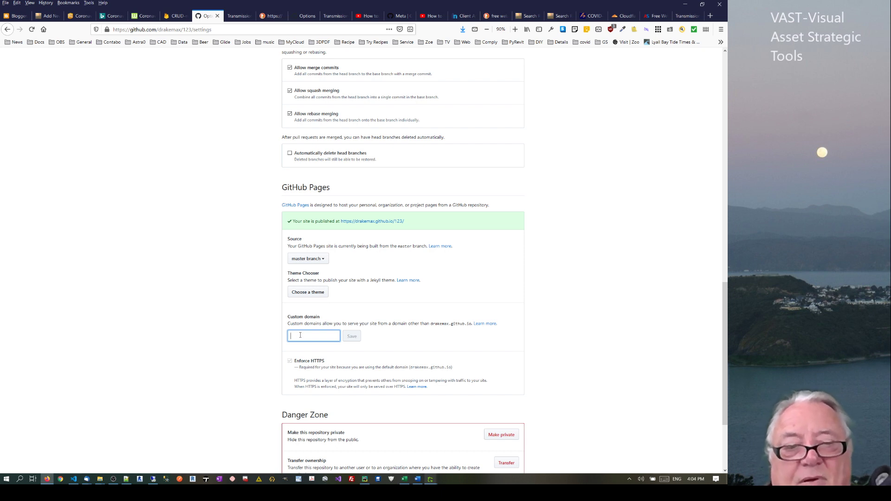
pyautogui.write('www.cr')
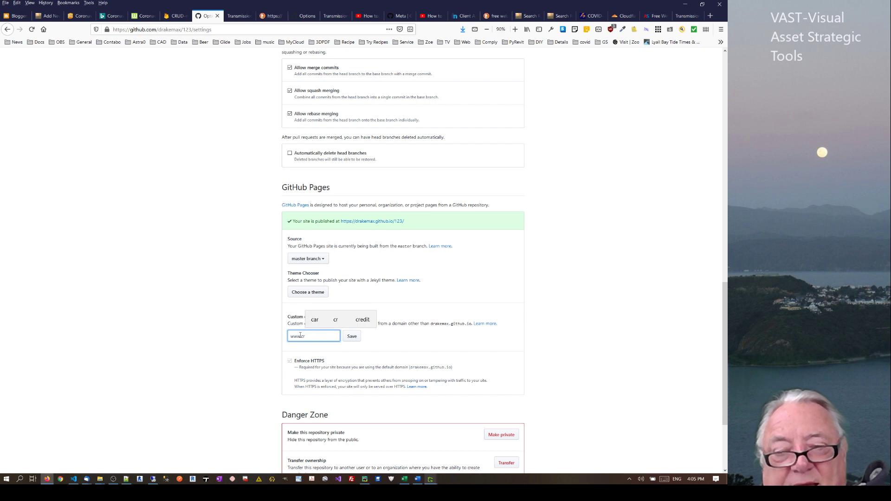
pyautogui.write('8ive.cf')
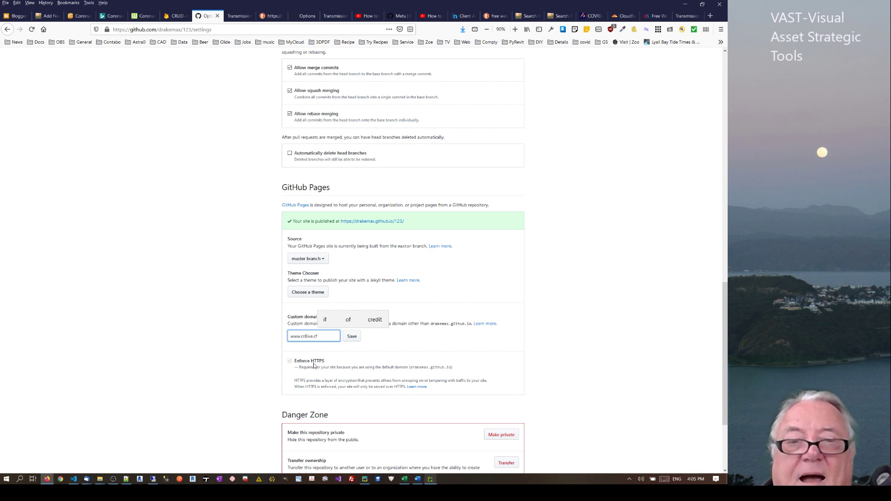
pyautogui.click(351, 337)
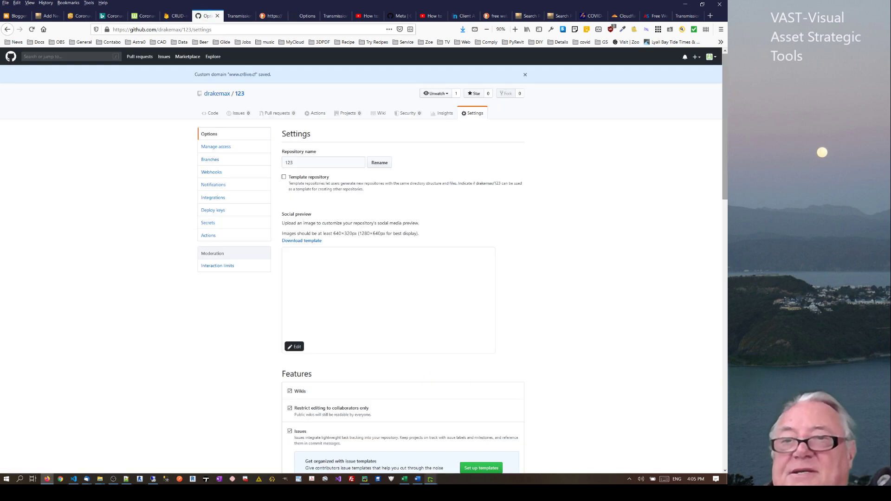
pyautogui.moveTo(726, 163); pyautogui.dragTo(719, 367)
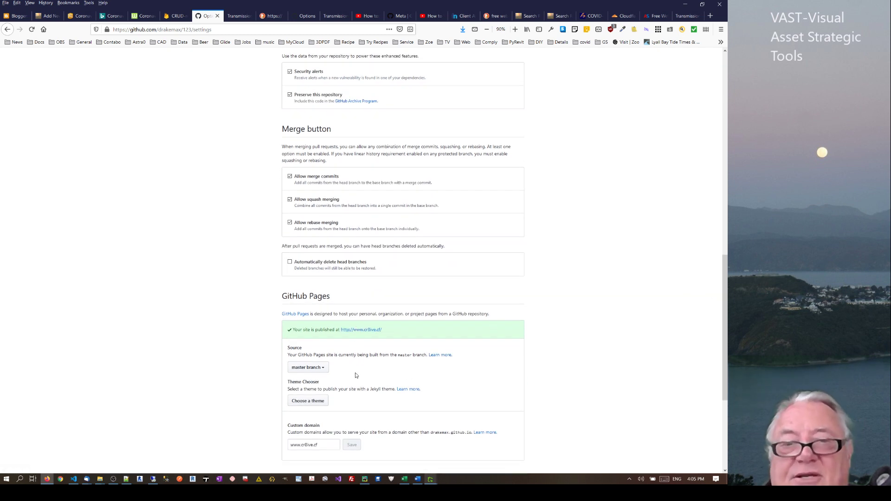
pyautogui.moveTo(335, 445); pyautogui.dragTo(288, 445)
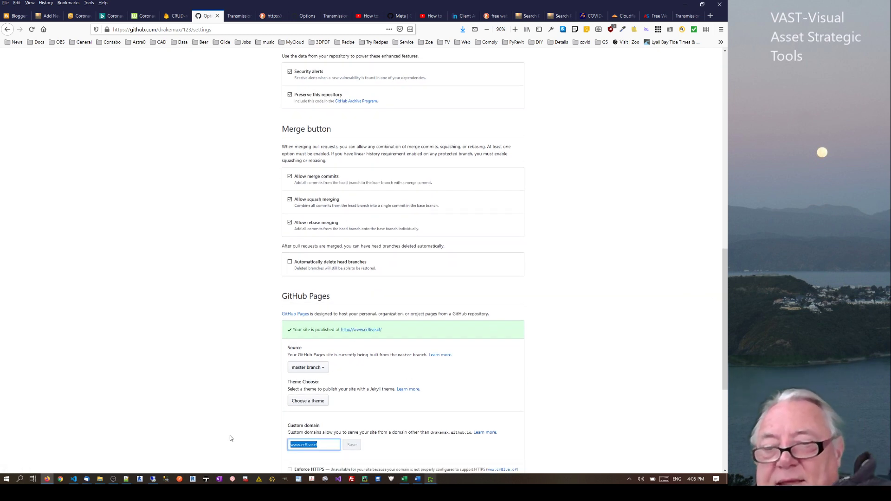
pyautogui.press('BackSpace')
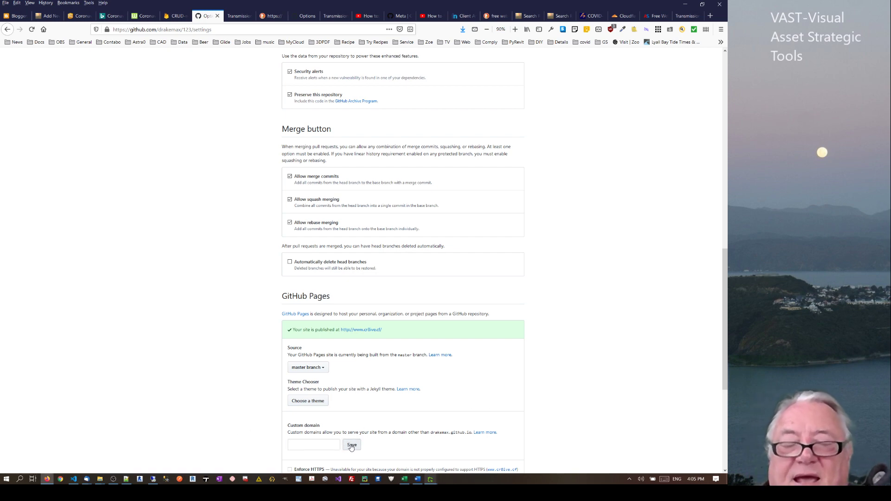
# Save the emptied custom domain, then open TestGraphPage from the account's repository list
pyautogui.click(352, 445)
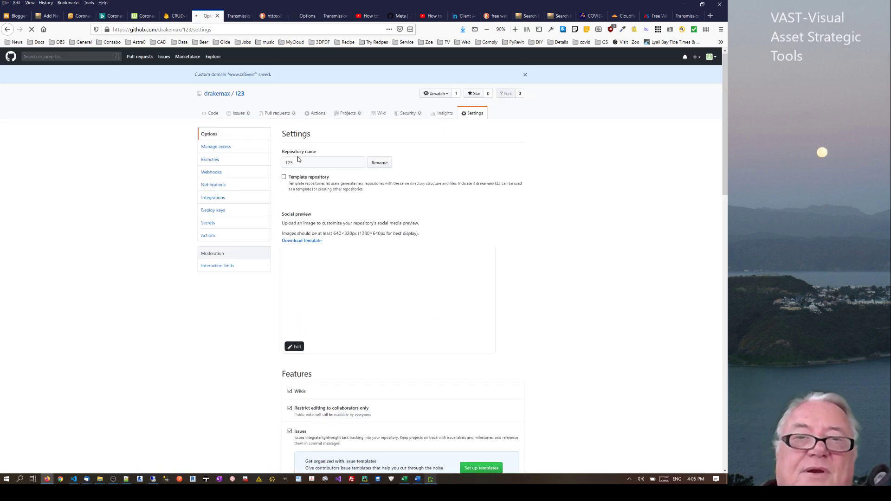
pyautogui.click(220, 94)
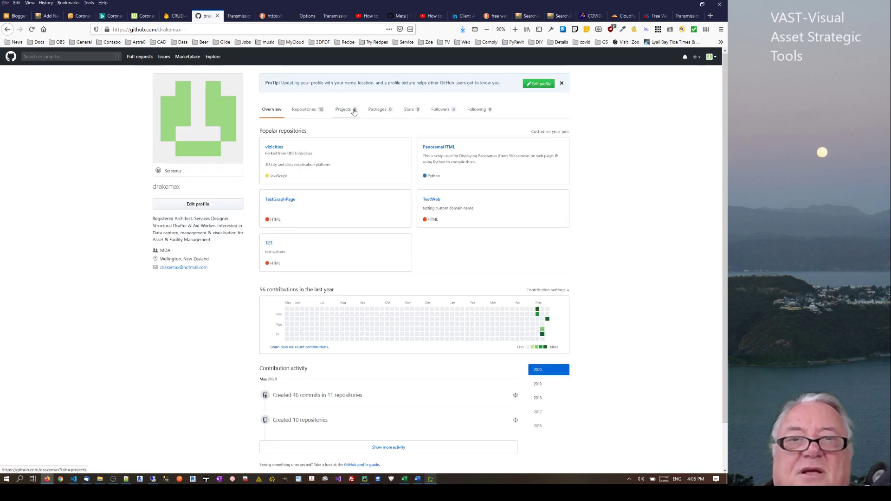
pyautogui.click(307, 113)
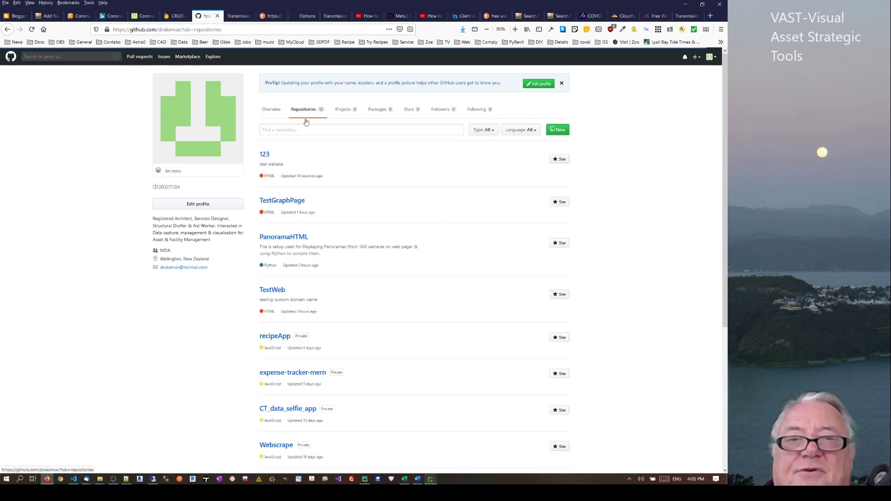
pyautogui.click(278, 202)
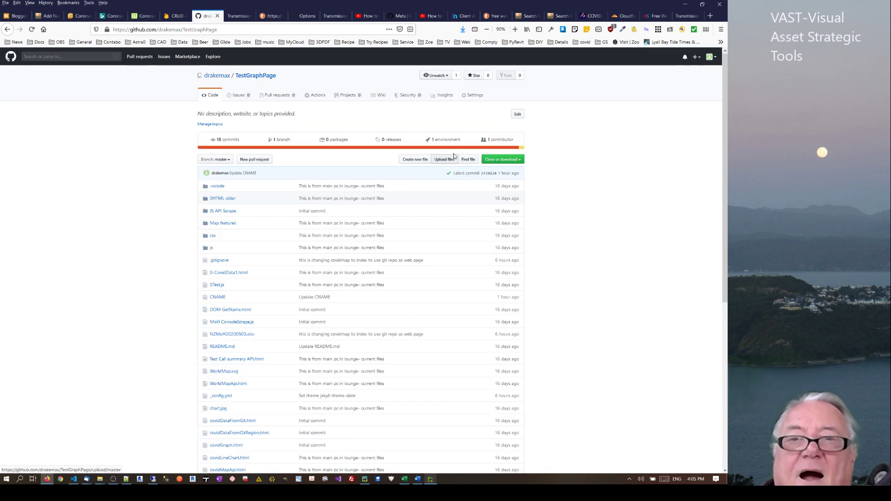
pyautogui.click(476, 95)
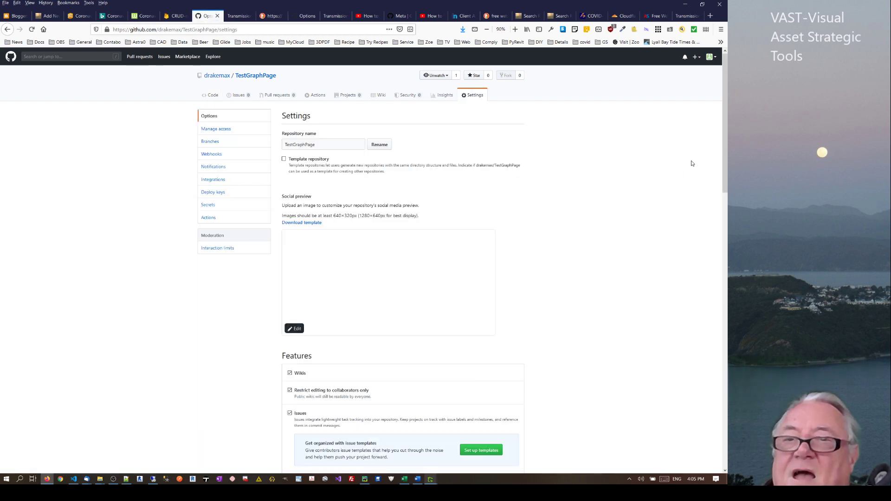
pyautogui.scroll(-8, 289, 398)
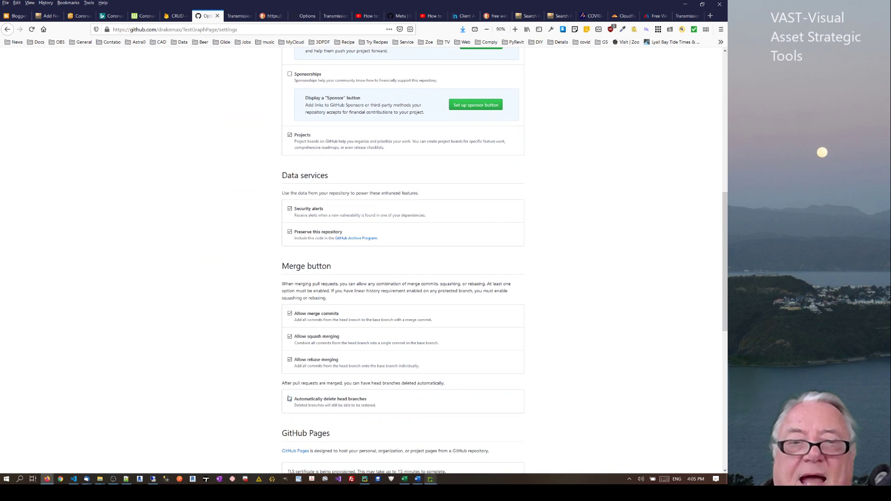
pyautogui.scroll(-6, 335, 303)
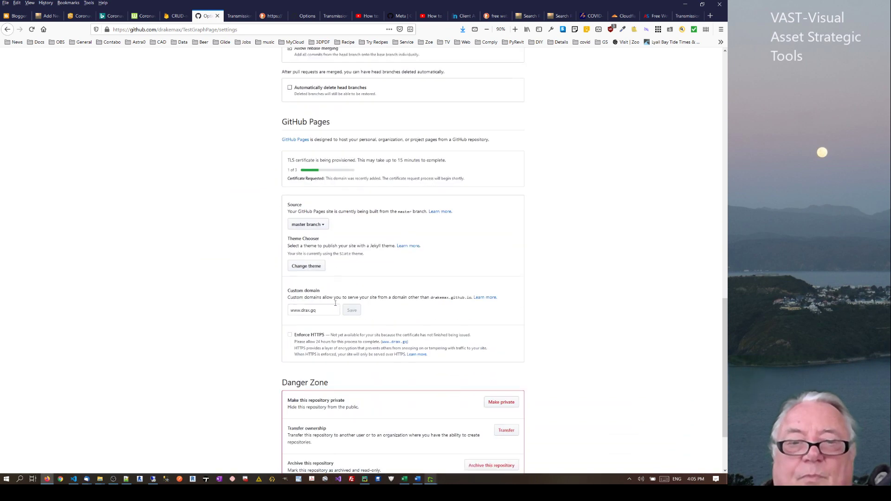
pyautogui.scroll(-2, 336, 303)
pyautogui.tripleClick(307, 222)
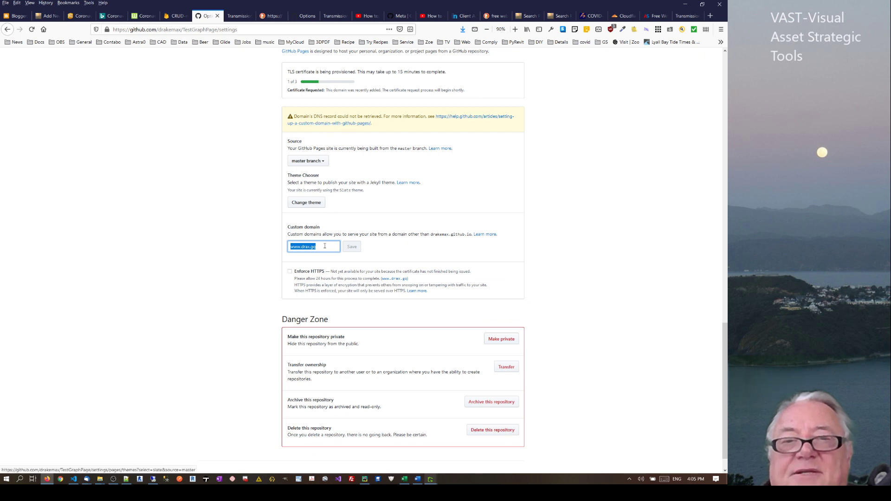
pyautogui.click(390, 250)
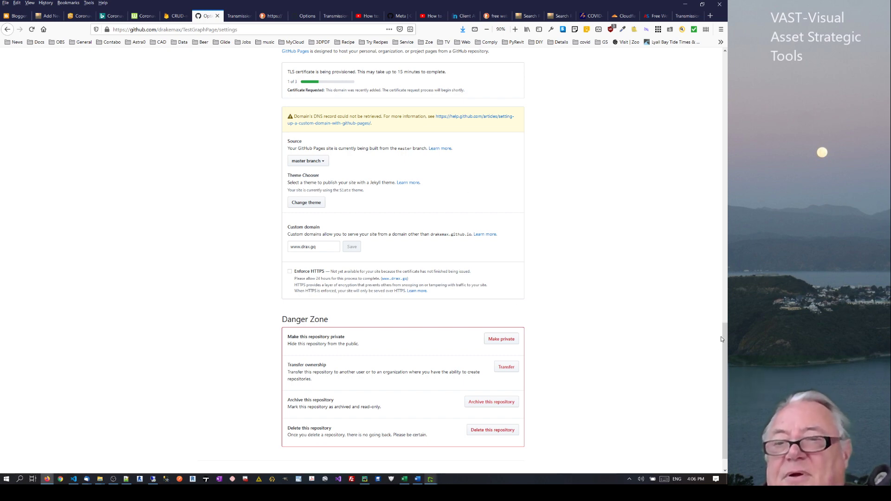
pyautogui.moveTo(724, 338); pyautogui.dragTo(725, 59)
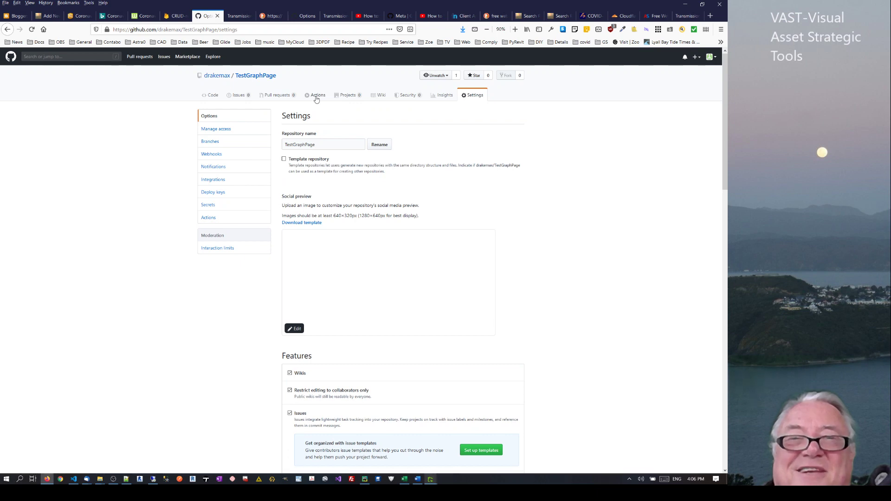
# Open the TestWeb repository's Settings via the profile's repository list
pyautogui.click(220, 77)
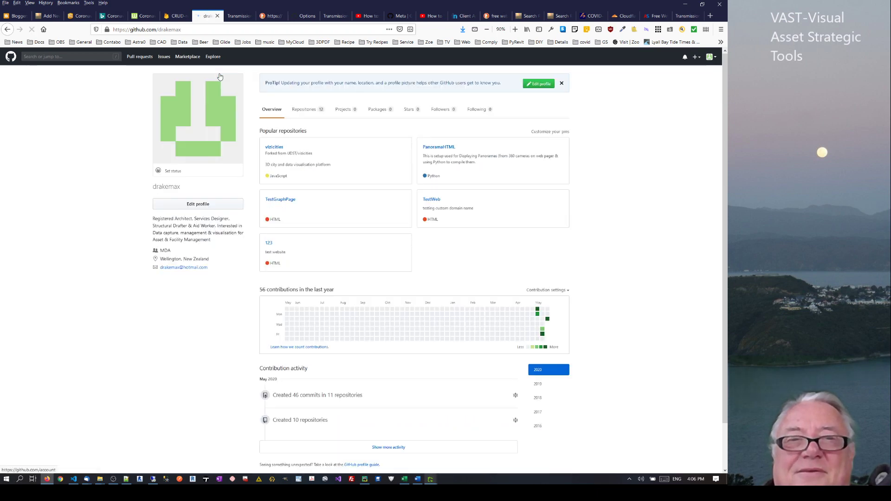
pyautogui.click(303, 110)
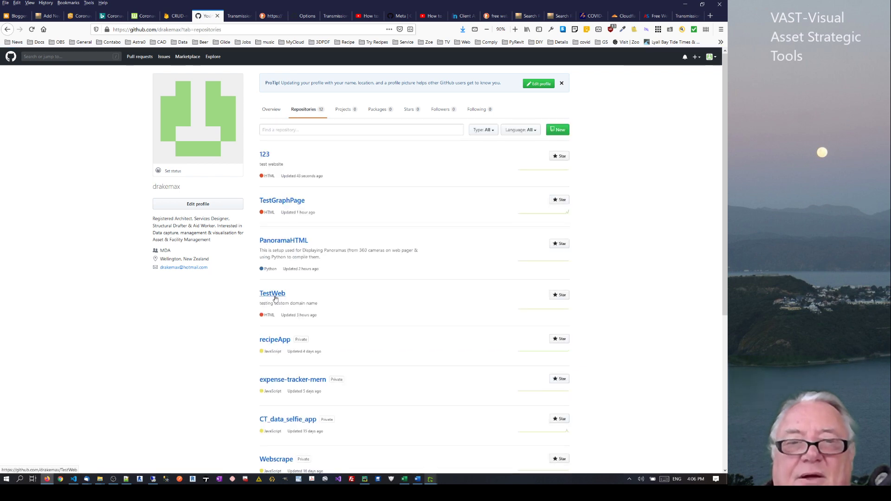
pyautogui.click(274, 296)
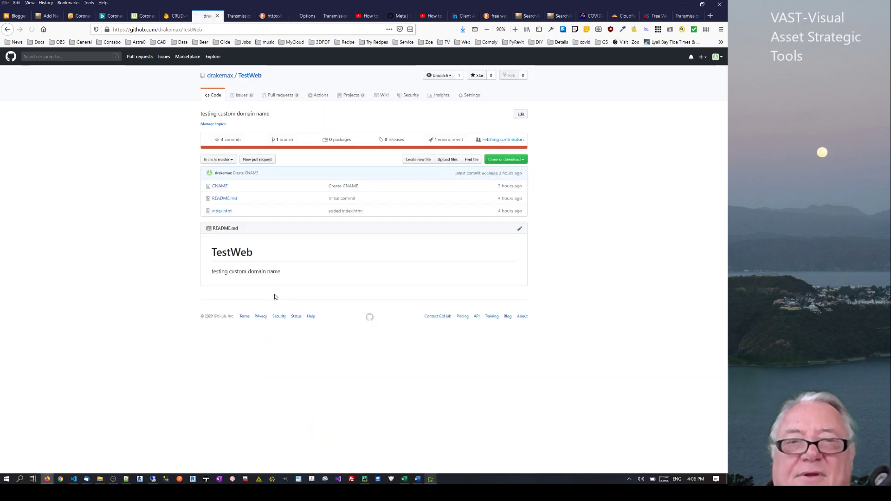
pyautogui.click(481, 96)
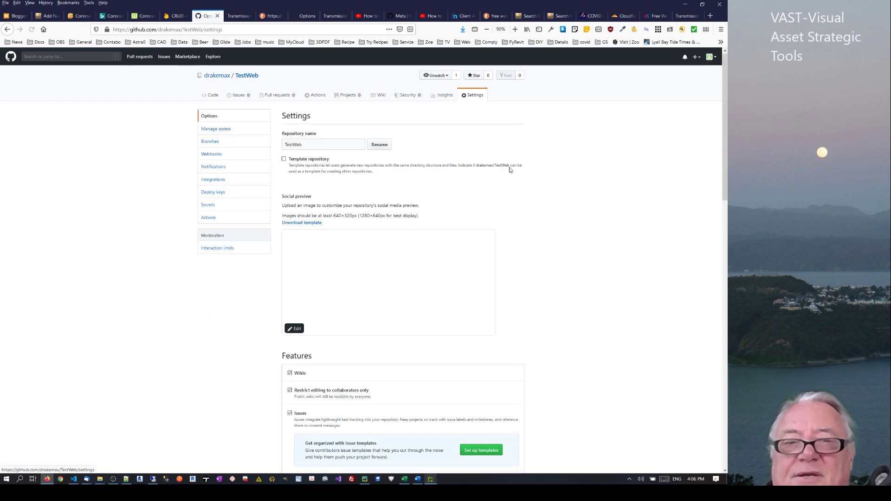
pyautogui.moveTo(726, 166); pyautogui.dragTo(715, 372)
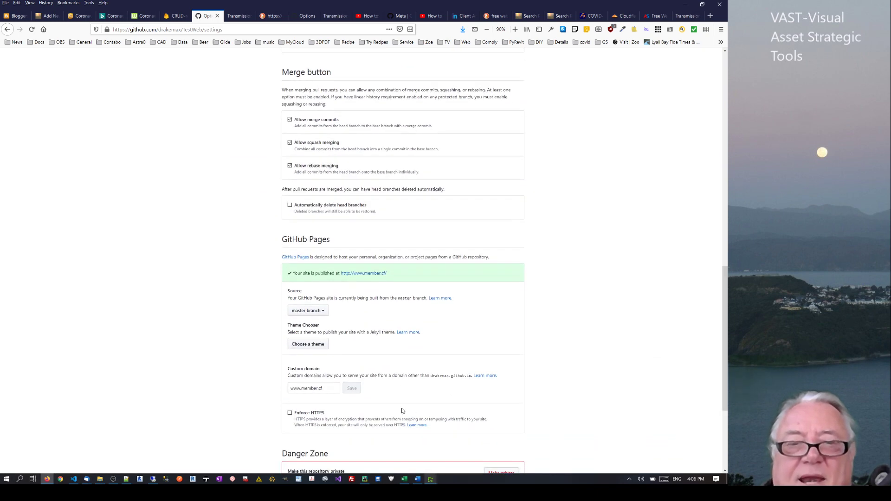
pyautogui.moveTo(327, 393); pyautogui.dragTo(281, 391)
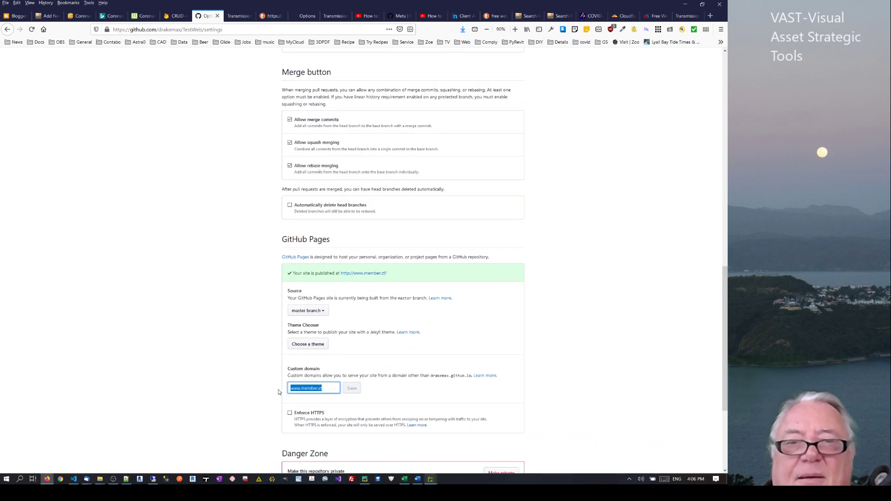
pyautogui.rightClick(362, 275)
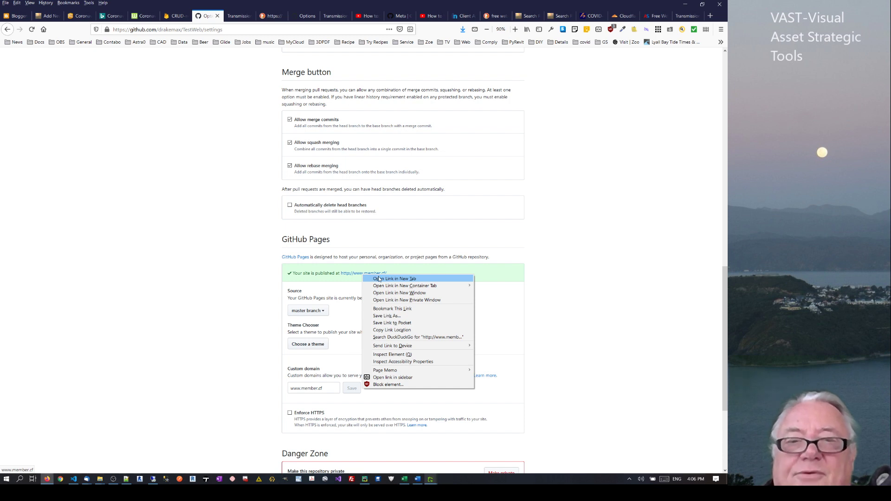
pyautogui.click(381, 279)
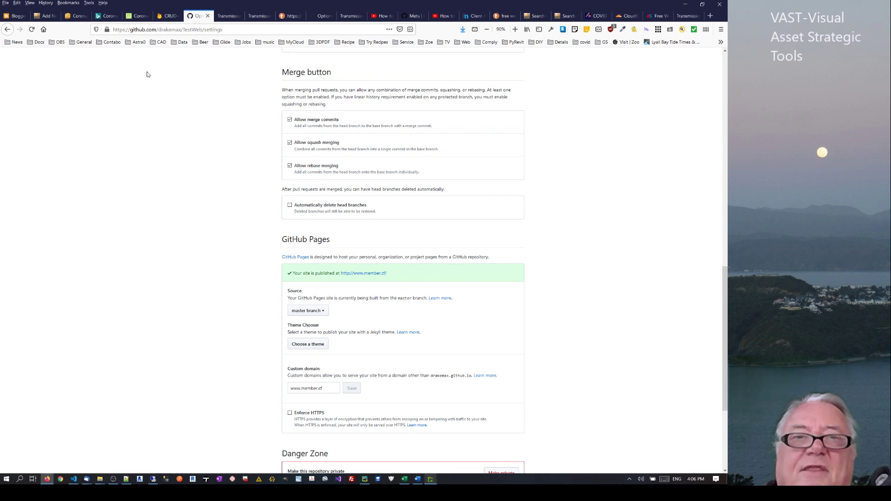
pyautogui.click(226, 20)
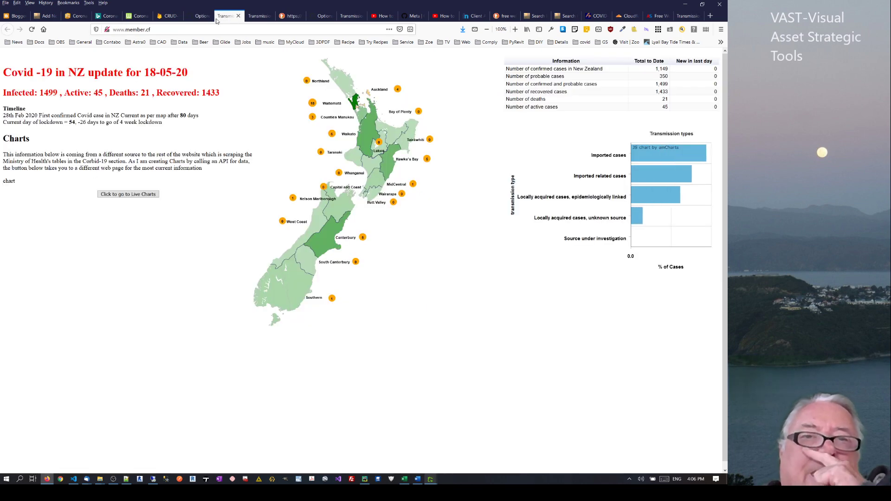
pyautogui.click(200, 19)
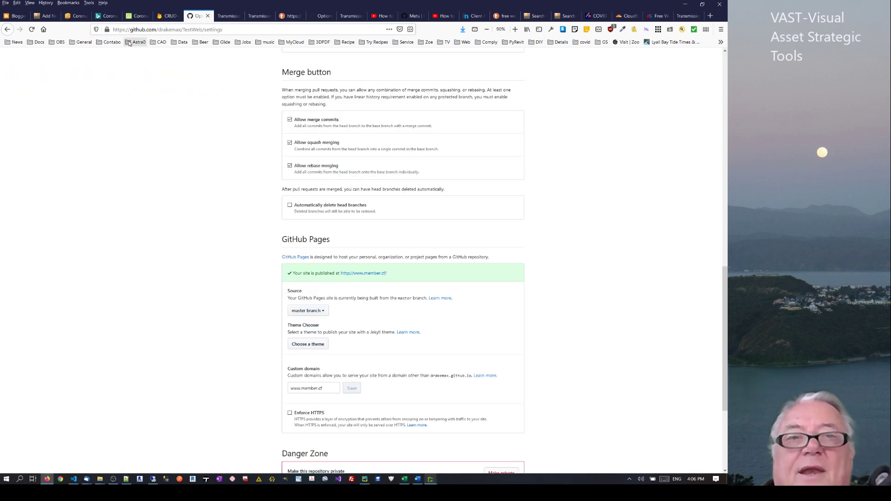
pyautogui.click(217, 19)
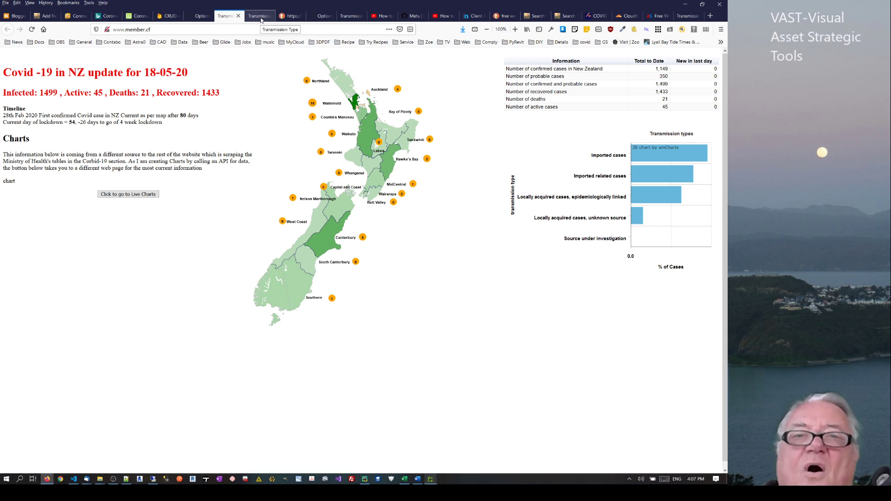
pyautogui.moveTo(158, 26); pyautogui.dragTo(122, 32)
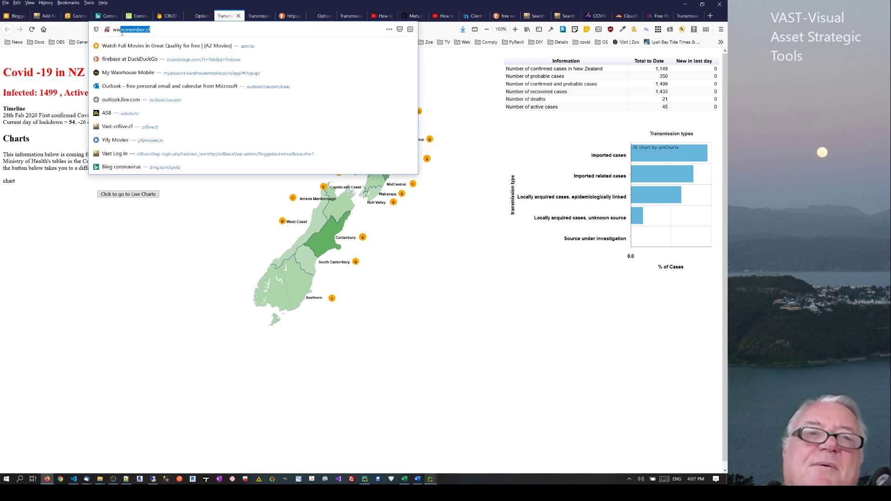
pyautogui.click(131, 30)
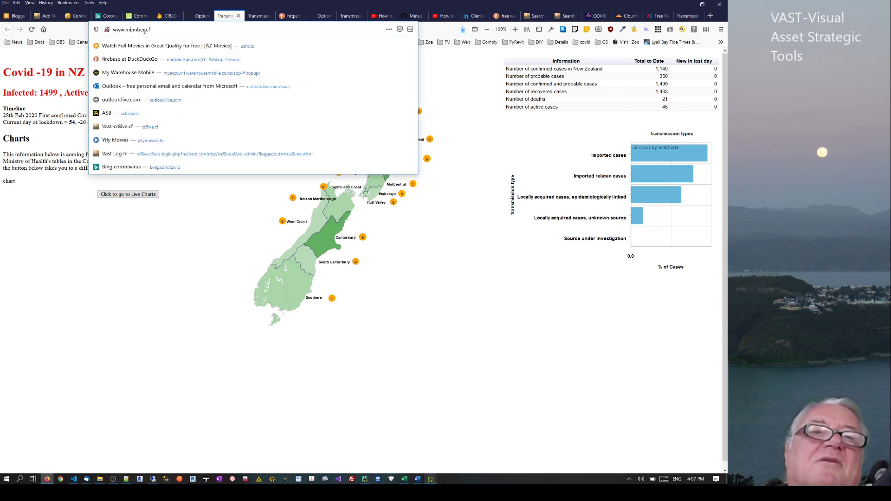
pyautogui.moveTo(146, 30); pyautogui.dragTo(122, 31)
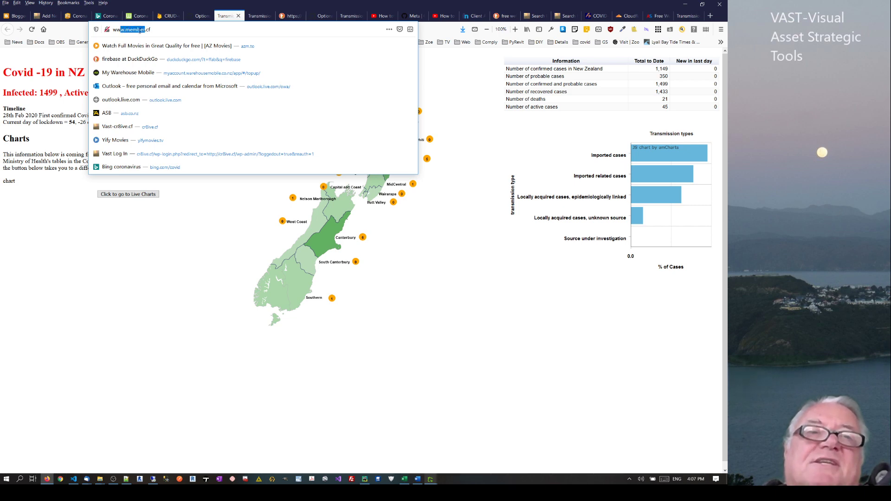
pyautogui.click(164, 30)
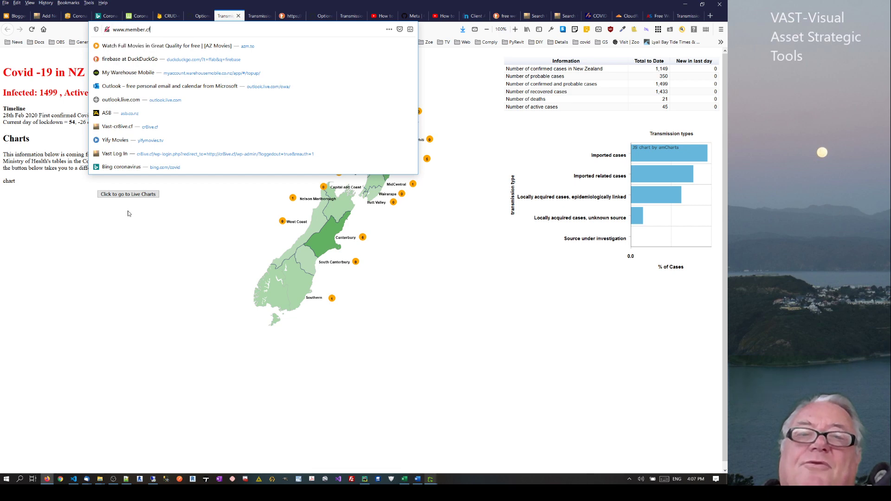
pyautogui.click(129, 234)
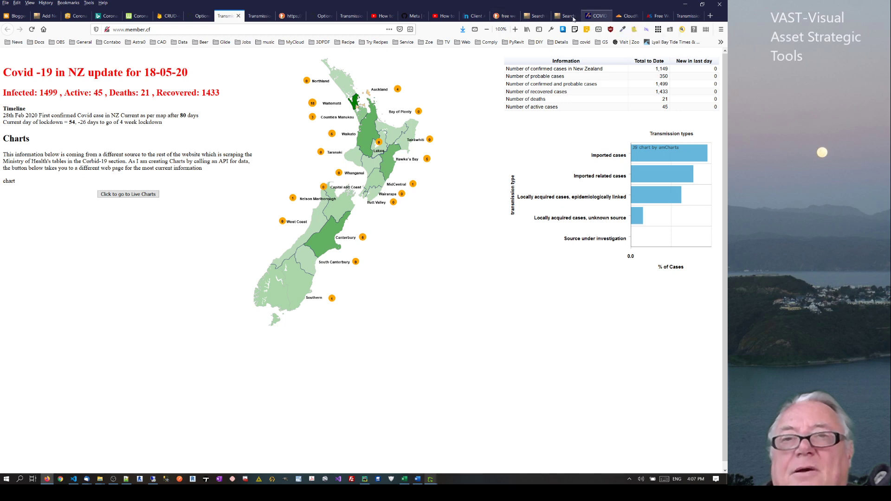
# Look over the Cloudflare login tab and then close it
pyautogui.click(623, 15)
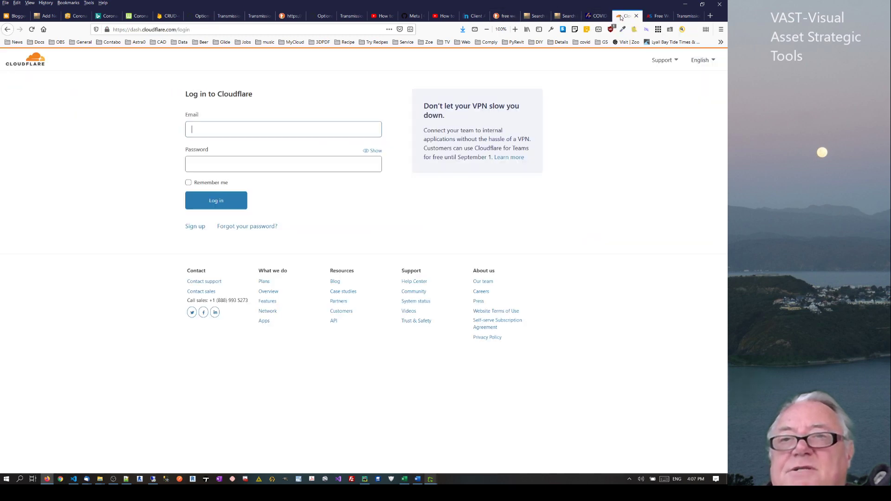
pyautogui.click(176, 29)
pyautogui.click(419, 81)
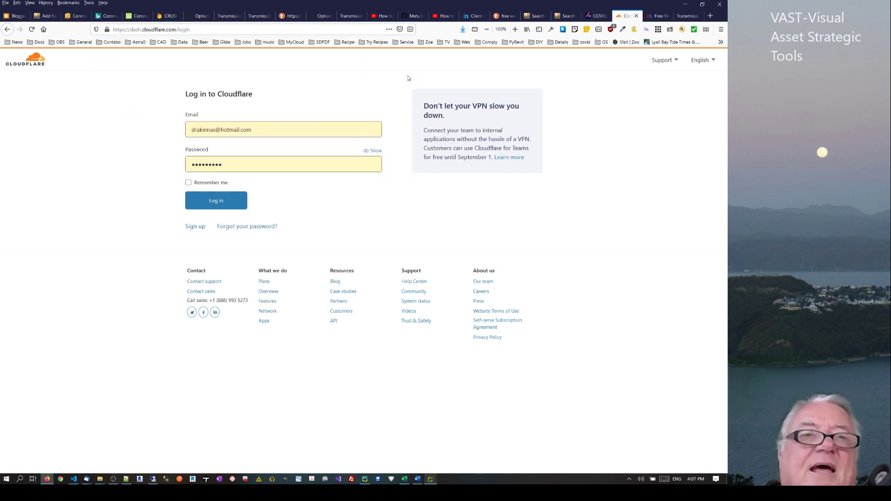
pyautogui.click(204, 29)
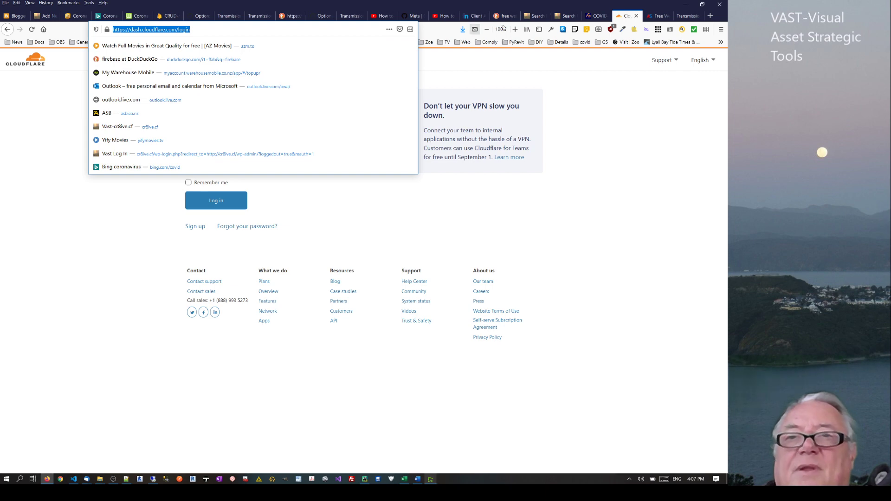
pyautogui.click(637, 16)
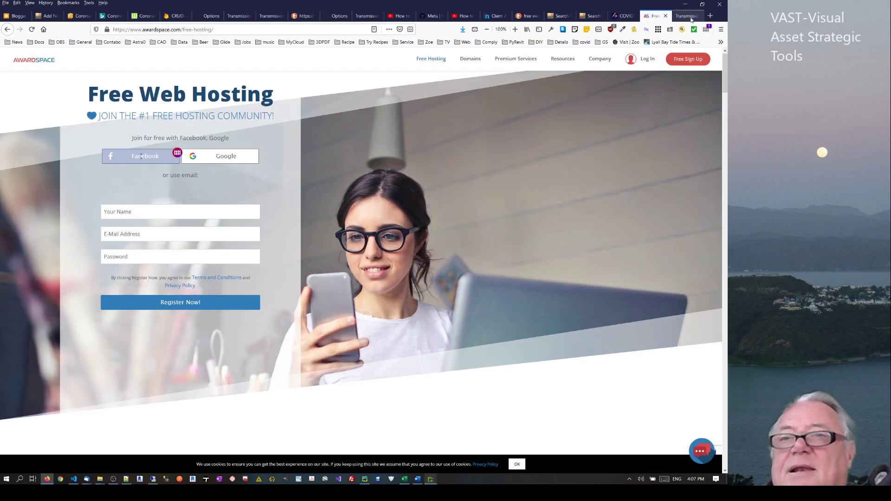
# From the local Covid page tab, run a web search for 'cloudflare'
pyautogui.click(685, 16)
pyautogui.click(311, 30)
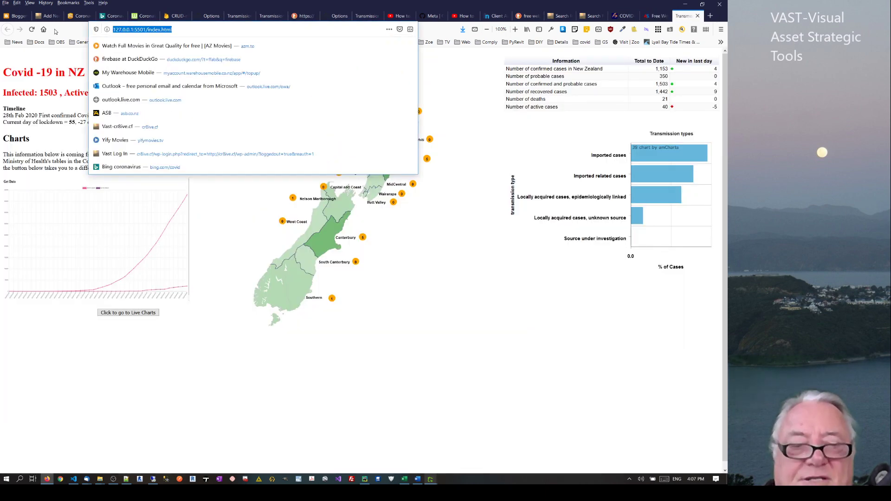
pyautogui.write('cloudfl')
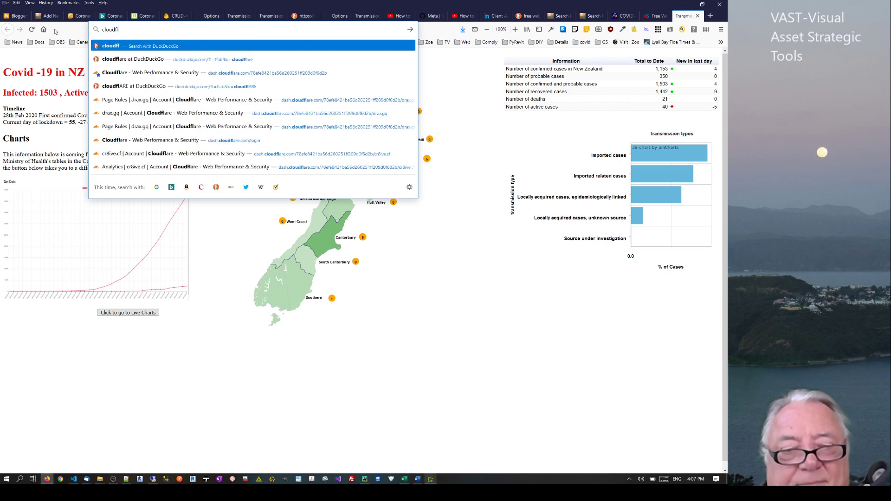
pyautogui.write('are')
pyautogui.press('Return')
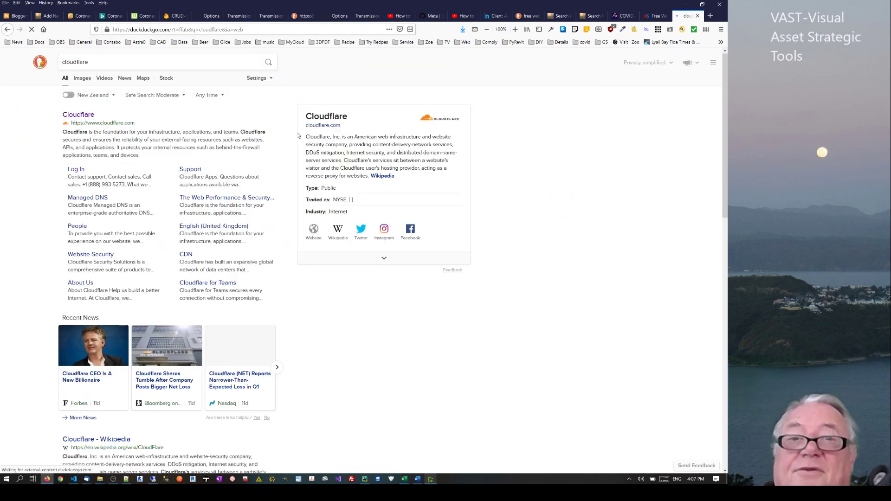
# Highlight the content-delivery-network services phrase in DuckDuckGo's Cloudflare info panel
pyautogui.moveTo(349, 145); pyautogui.dragTo(455, 148)
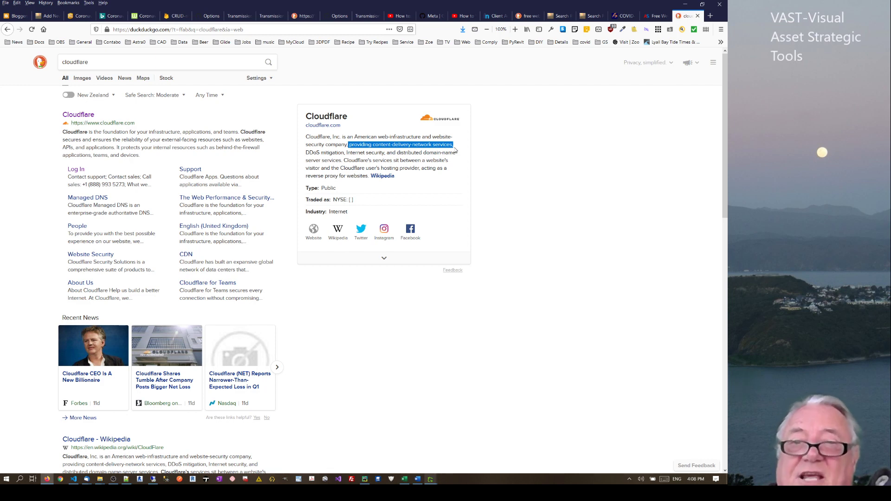
pyautogui.click(399, 142)
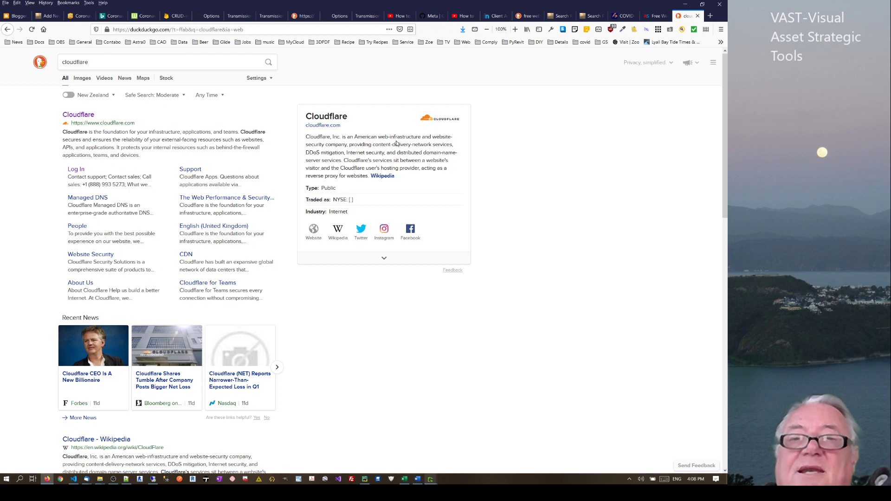
pyautogui.moveTo(407, 145); pyautogui.dragTo(424, 144)
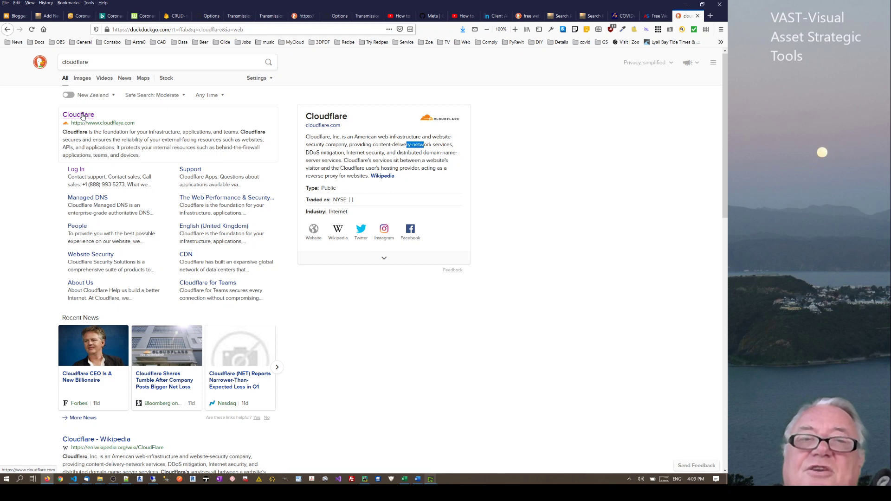
# Go from the Cloudflare search result to cloudflare.com and log in with the saved credentials
pyautogui.click(83, 116)
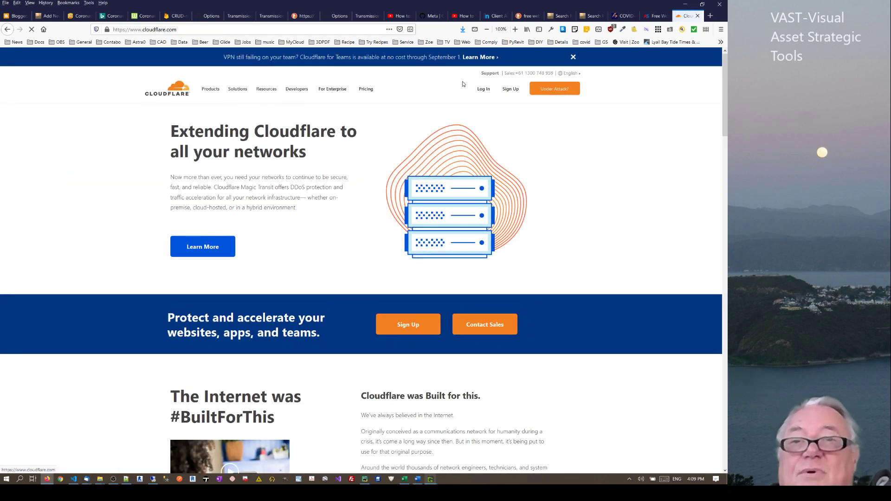
pyautogui.click(478, 94)
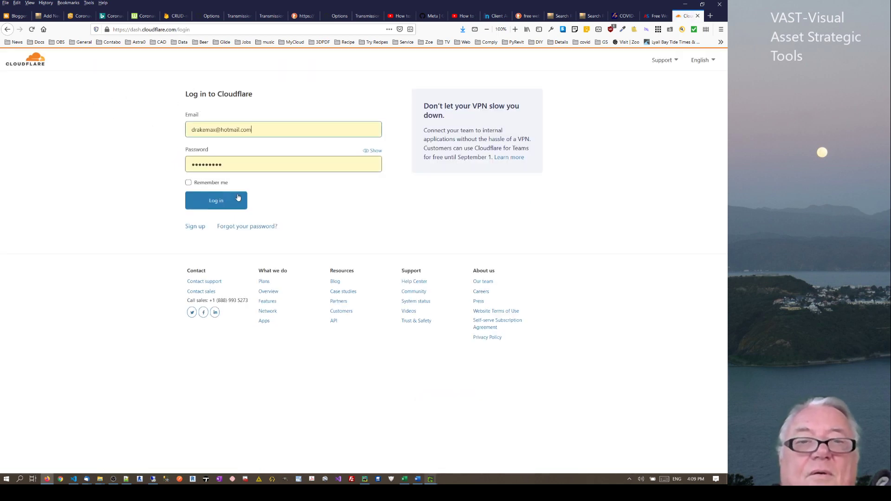
pyautogui.click(222, 202)
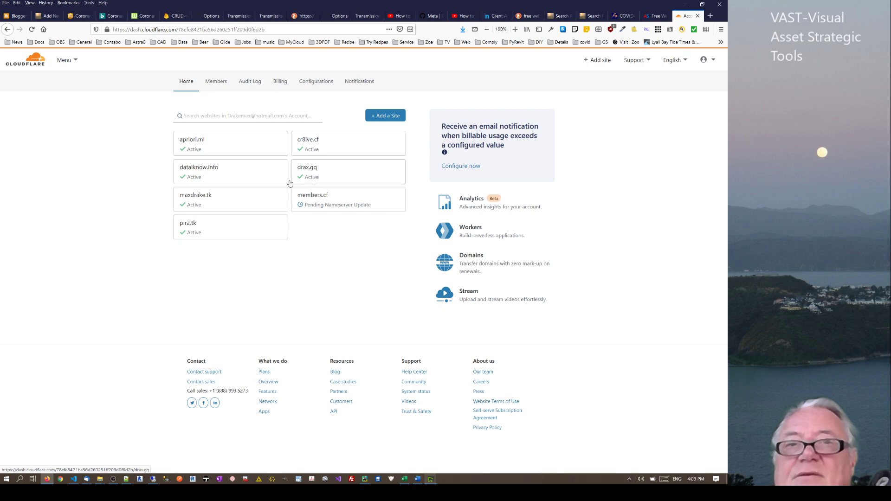
pyautogui.click(239, 16)
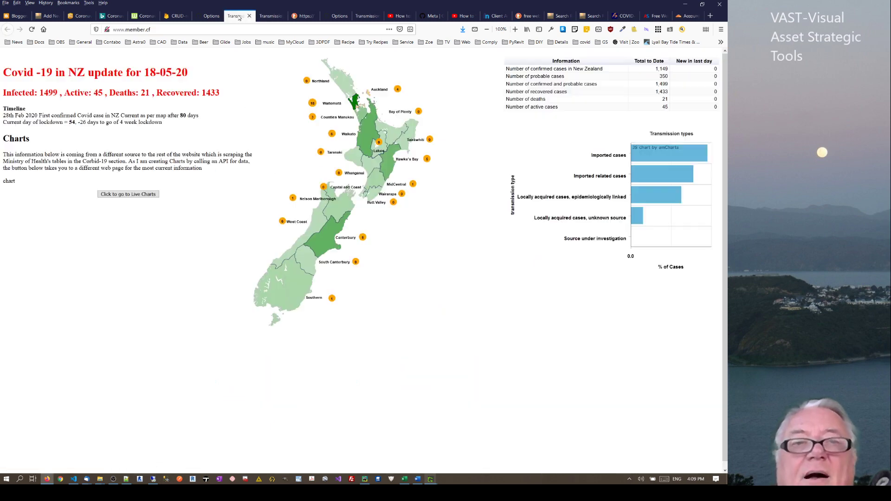
pyautogui.click(162, 31)
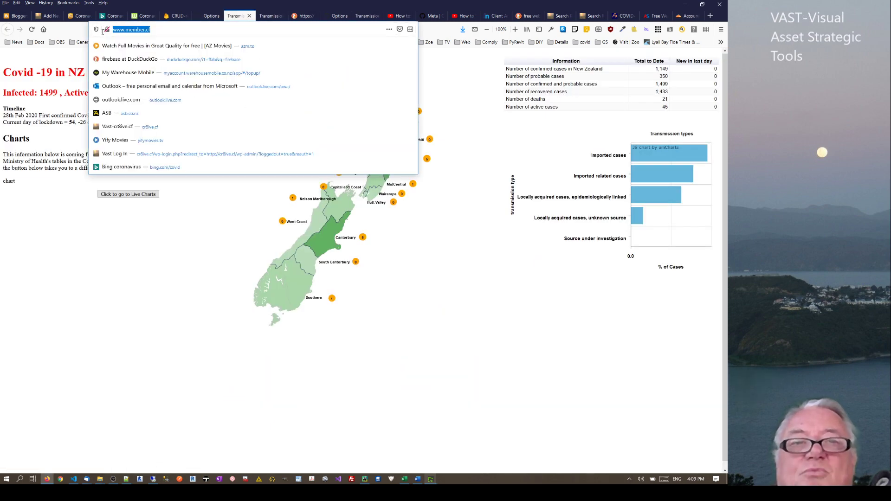
pyautogui.click(272, 17)
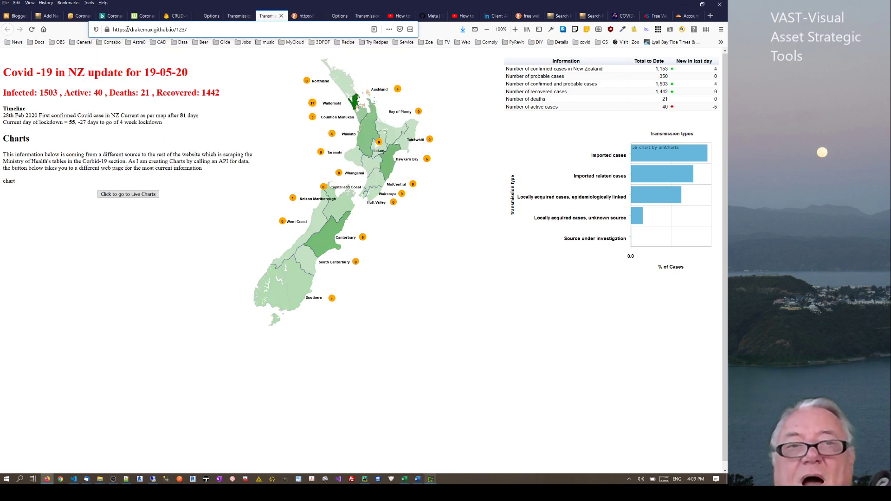
pyautogui.moveTo(117, 29); pyautogui.dragTo(197, 26)
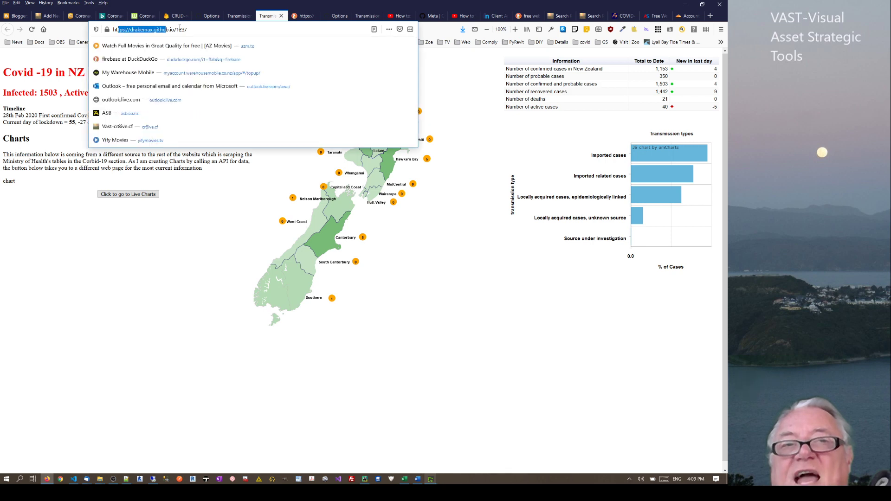
pyautogui.click(202, 26)
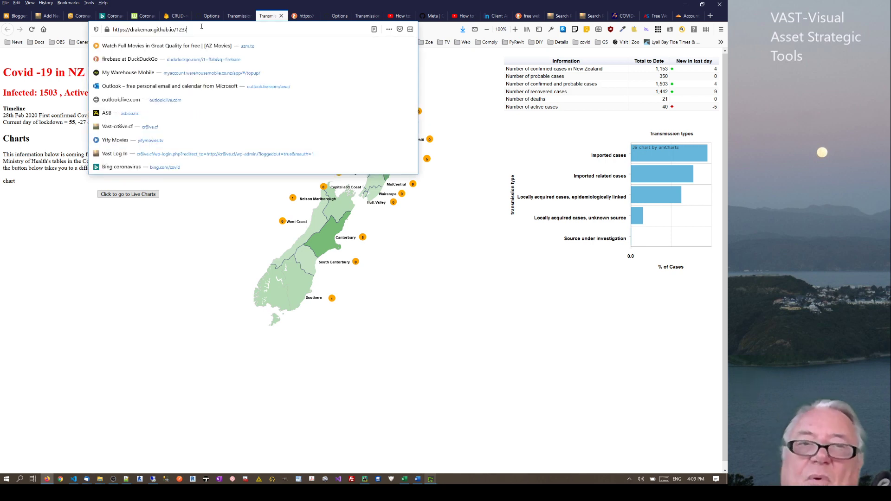
pyautogui.hotkey('ctrl', 'pageup')
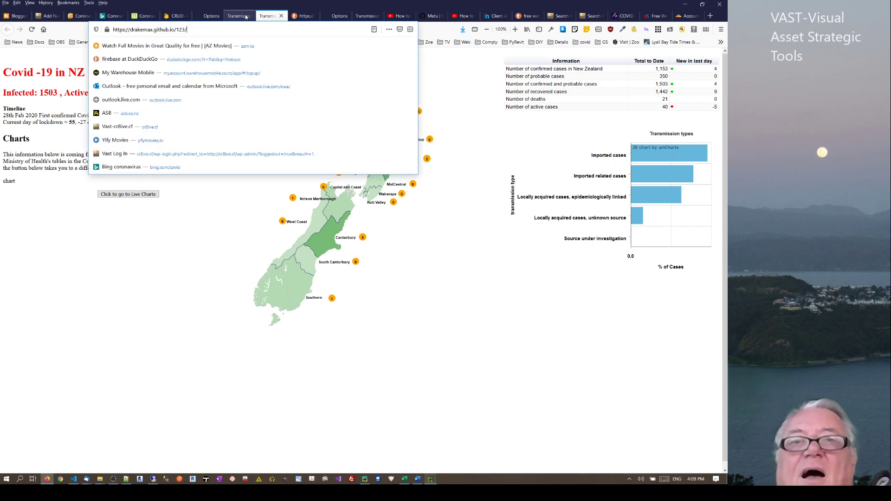
pyautogui.click(275, 16)
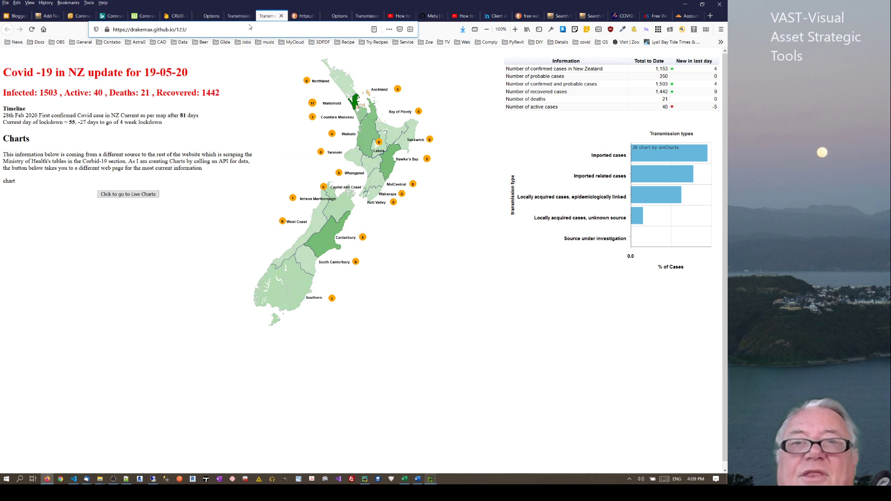
pyautogui.click(225, 28)
pyautogui.write('drax')
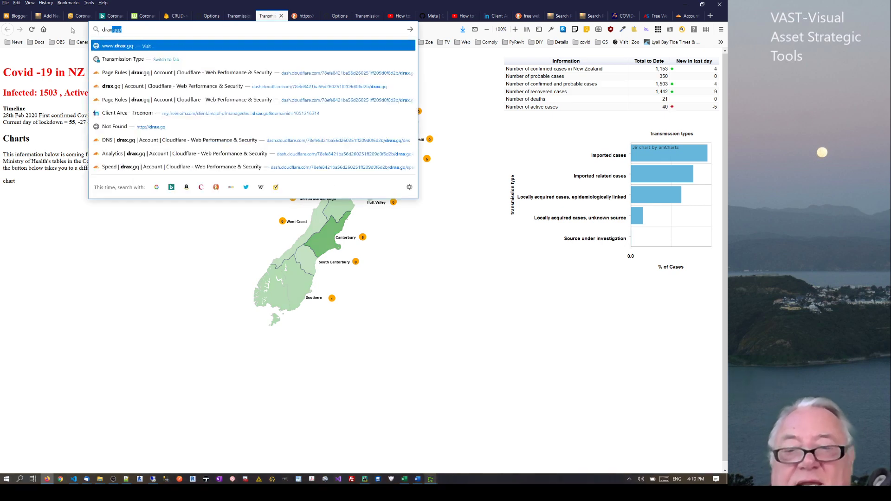
pyautogui.press('Return')
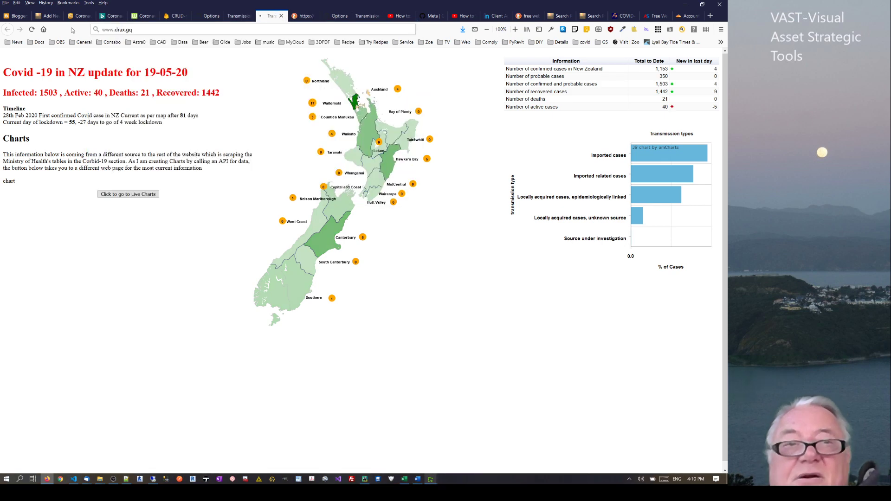
pyautogui.doubleClick(124, 29)
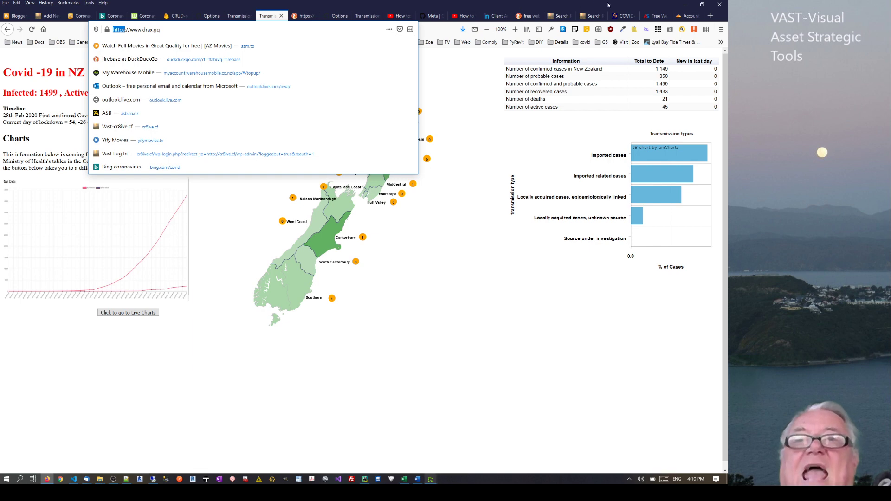
pyautogui.click(688, 16)
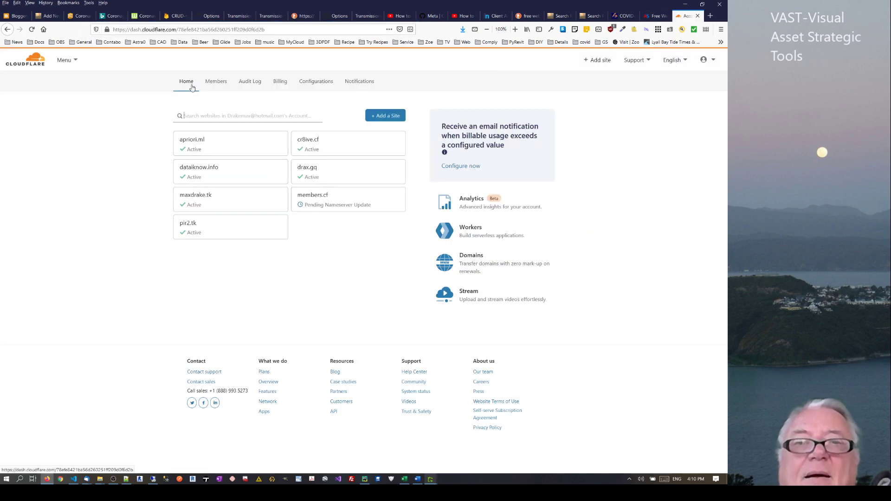
# View members.cf's nameserver setup instructions, then begin adding a new site
pyautogui.click(334, 199)
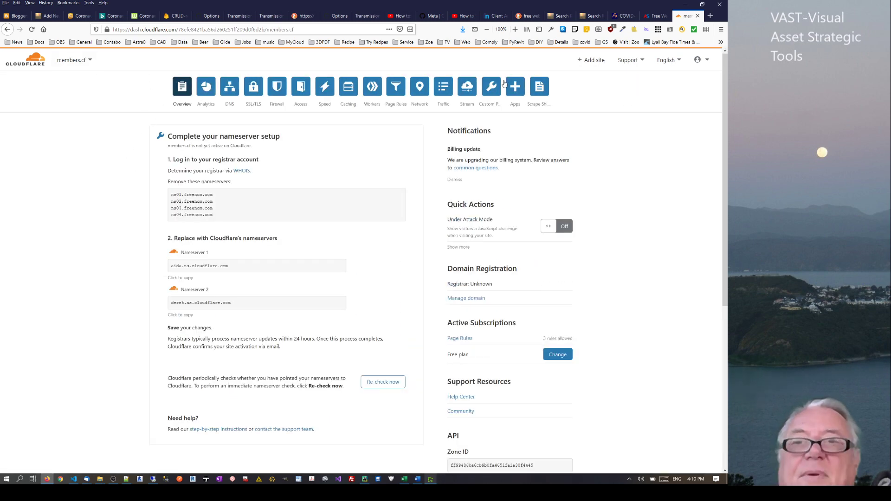
pyautogui.click(594, 60)
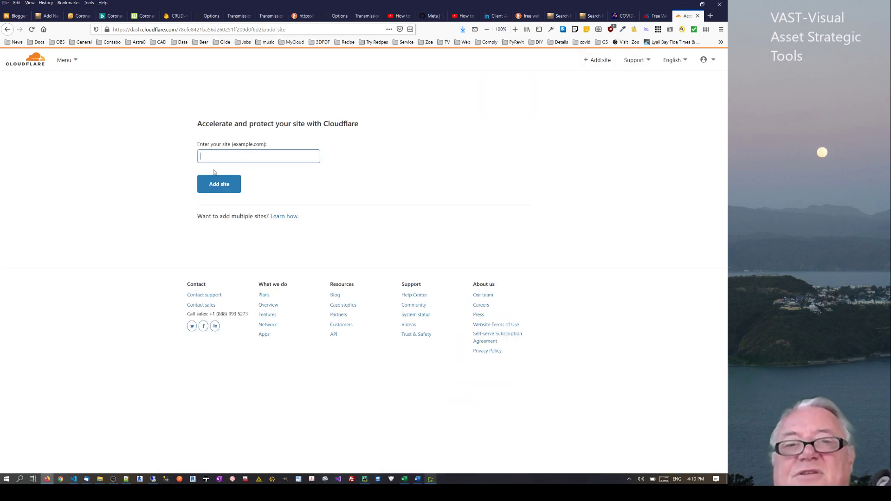
# Pick members.cf from the account's domain list and show its DNS records
pyautogui.click(400, 160)
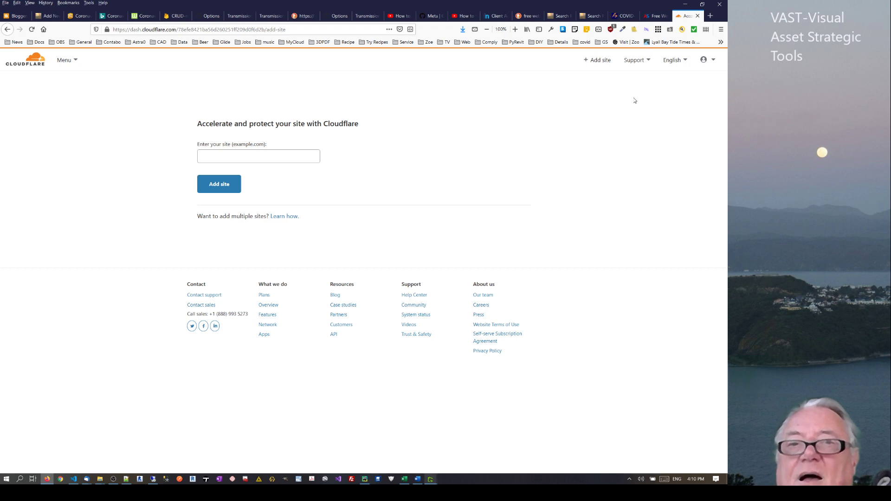
pyautogui.click(66, 61)
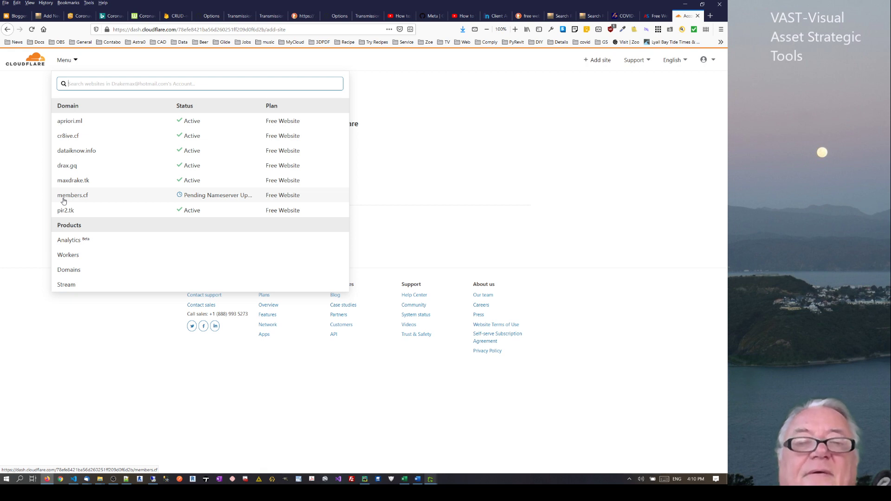
pyautogui.click(70, 195)
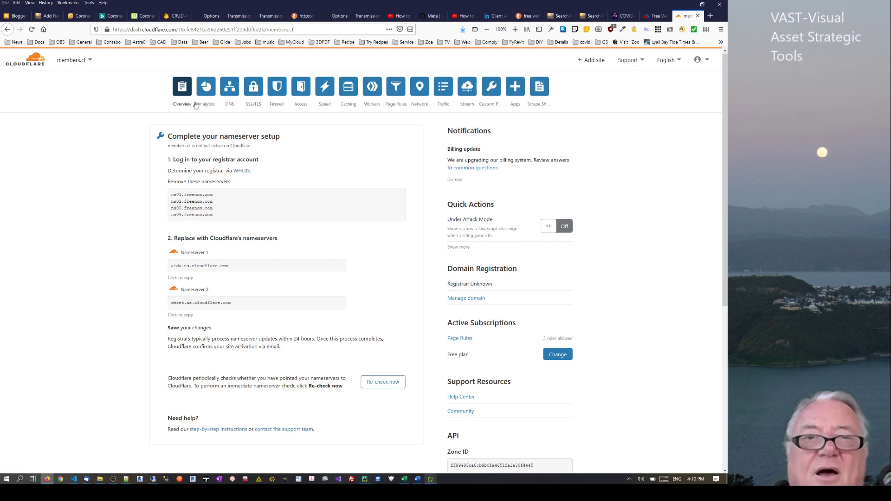
pyautogui.click(233, 92)
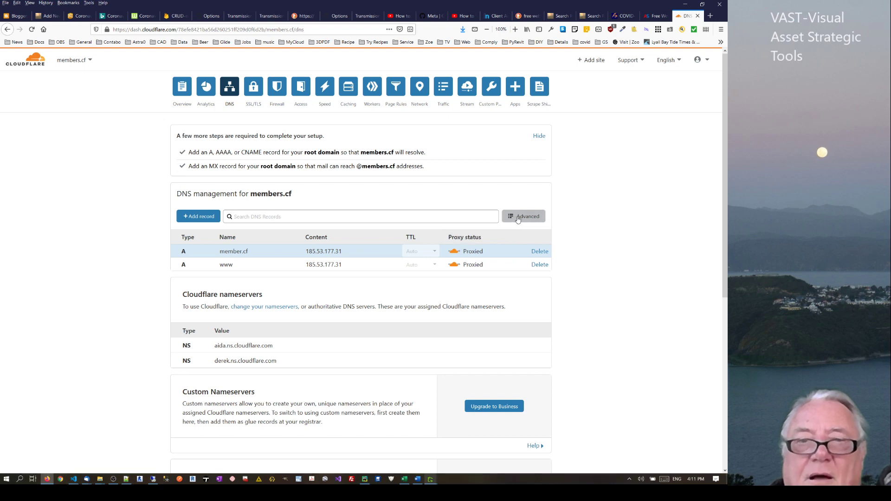
# Draft an A record named @ with IP 192.30.252.153 copied from Freenom's cr8ive.tk records
pyautogui.click(198, 217)
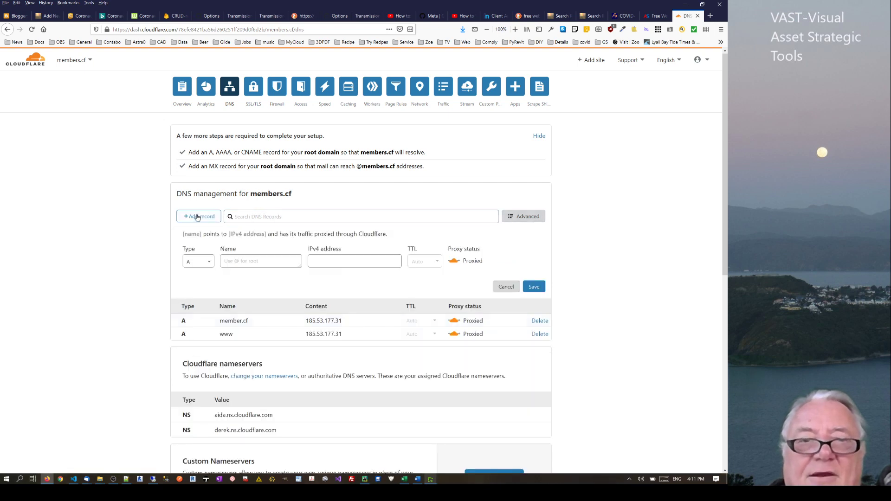
pyautogui.click(235, 261)
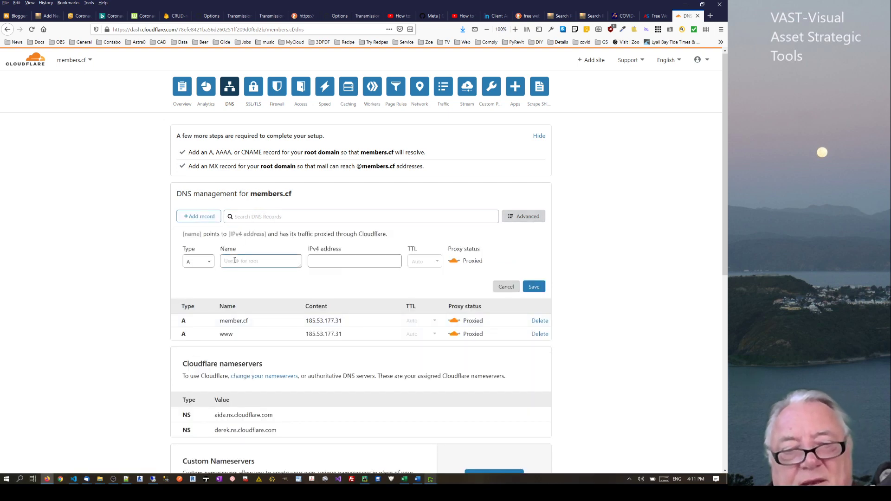
pyautogui.write('@')
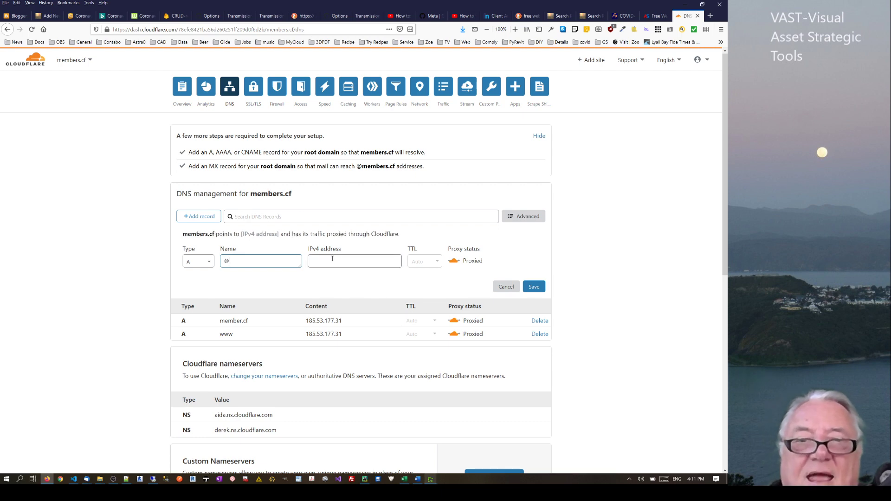
pyautogui.click(334, 260)
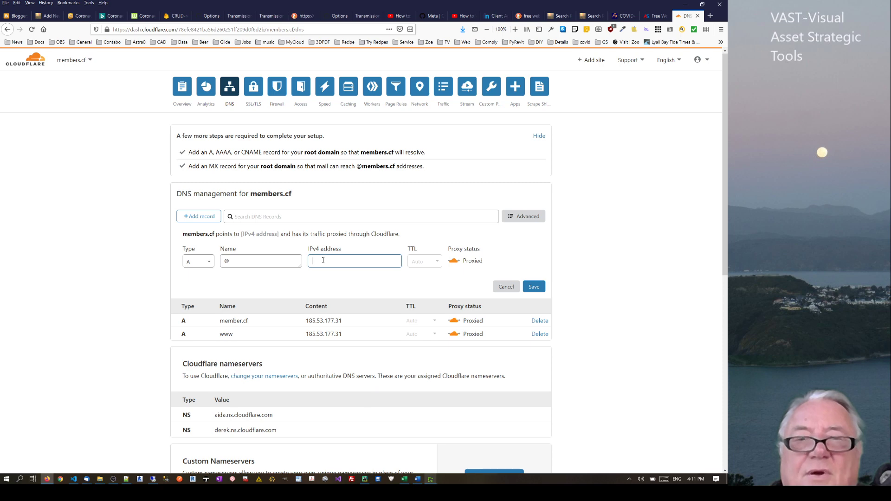
pyautogui.click(494, 17)
pyautogui.moveTo(490, 225); pyautogui.dragTo(397, 213)
pyautogui.hotkey('ctrl', 'c')
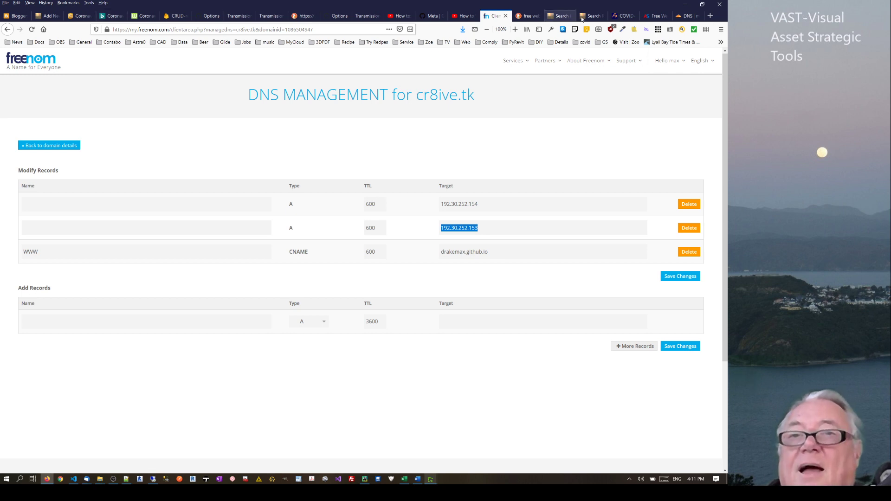
pyautogui.click(686, 15)
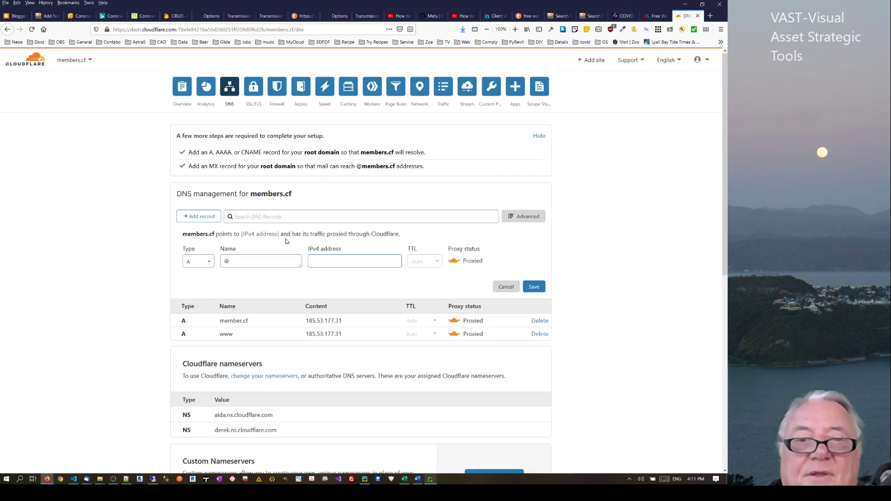
pyautogui.hotkey('ctrl', 'v')
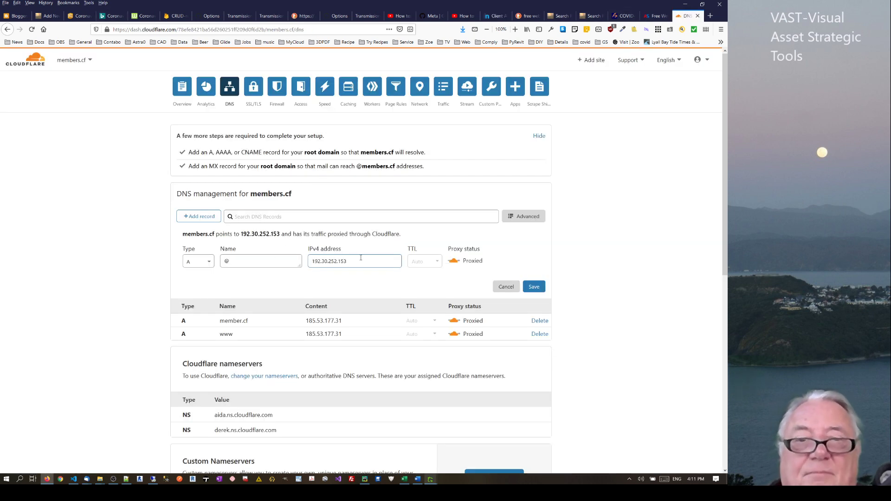
pyautogui.moveTo(364, 258); pyautogui.dragTo(270, 248)
pyautogui.hotkey('ctrl', 'c')
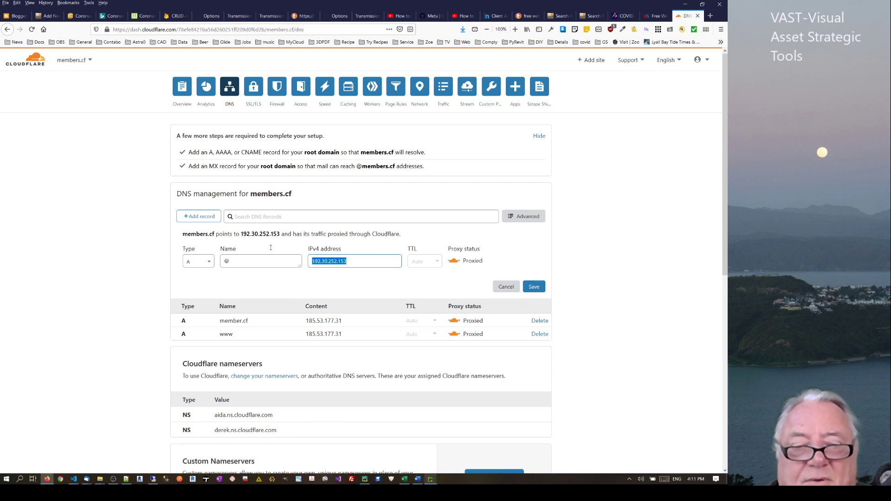
# Discard the unfinished record form and clear the DNS record search
pyautogui.click(205, 218)
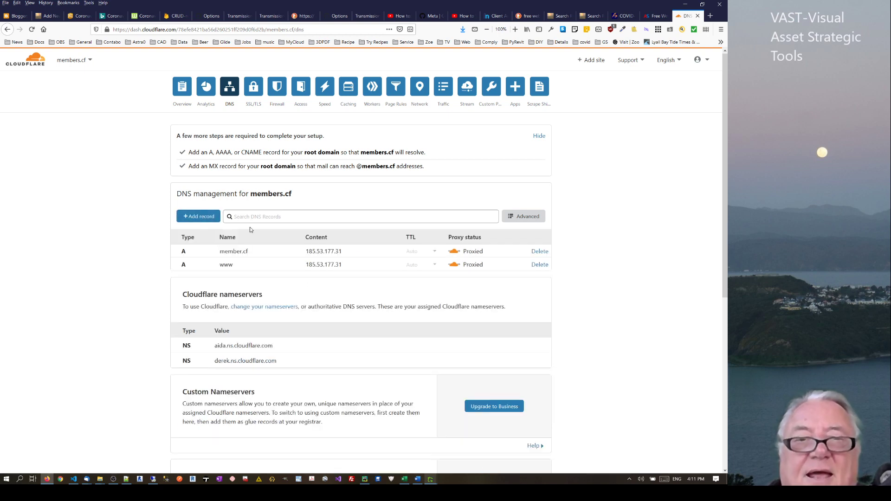
pyautogui.click(249, 217)
pyautogui.write('a')
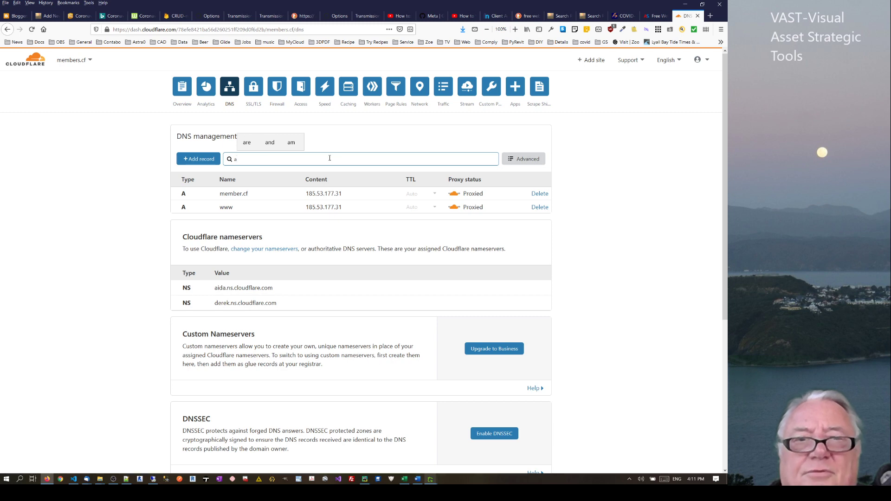
pyautogui.press('BackSpace')
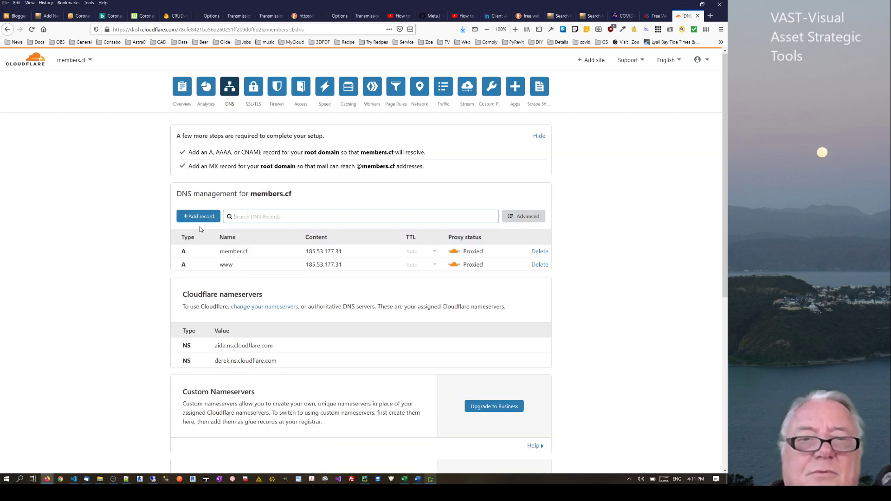
# Add and save a proxied A record @ pointing to 192.30.252.154
pyautogui.click(205, 223)
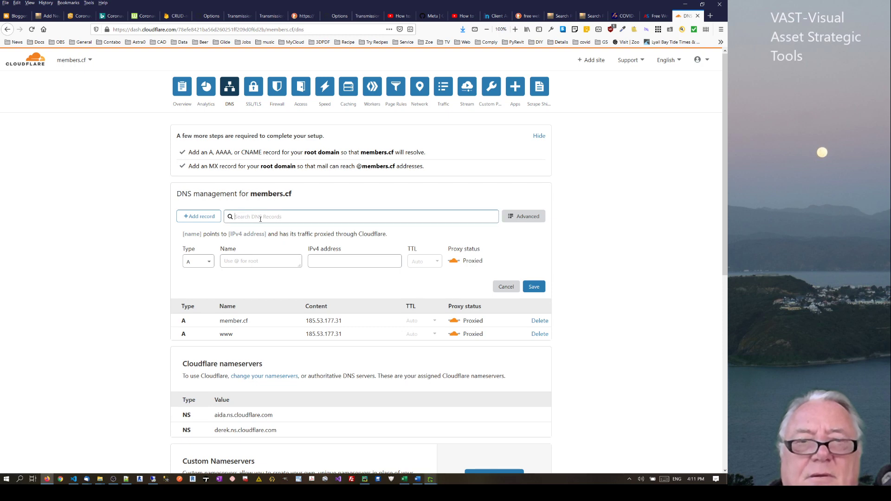
pyautogui.click(236, 262)
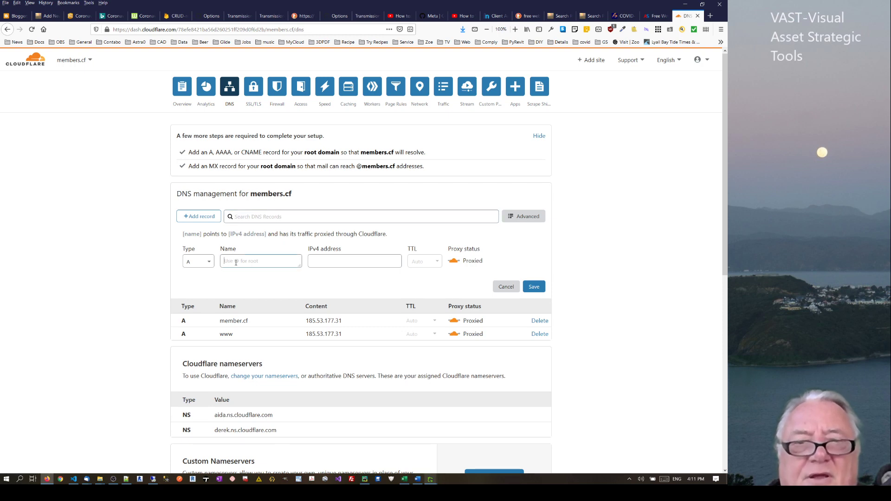
pyautogui.write('@')
pyautogui.click(324, 263)
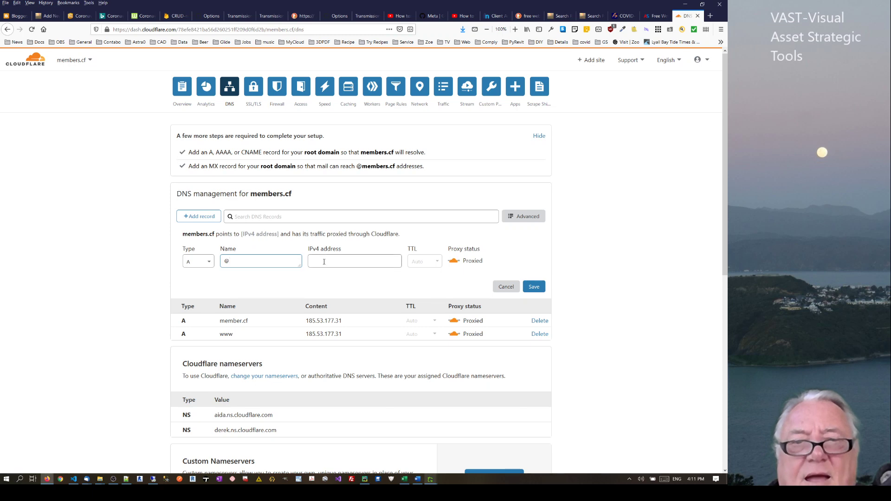
pyautogui.hotkey('ctrl', 'v')
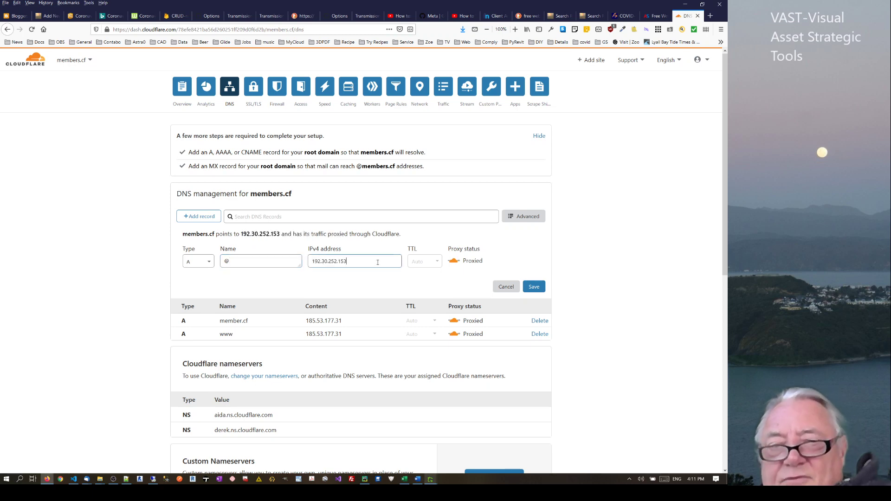
pyautogui.press('BackSpace')
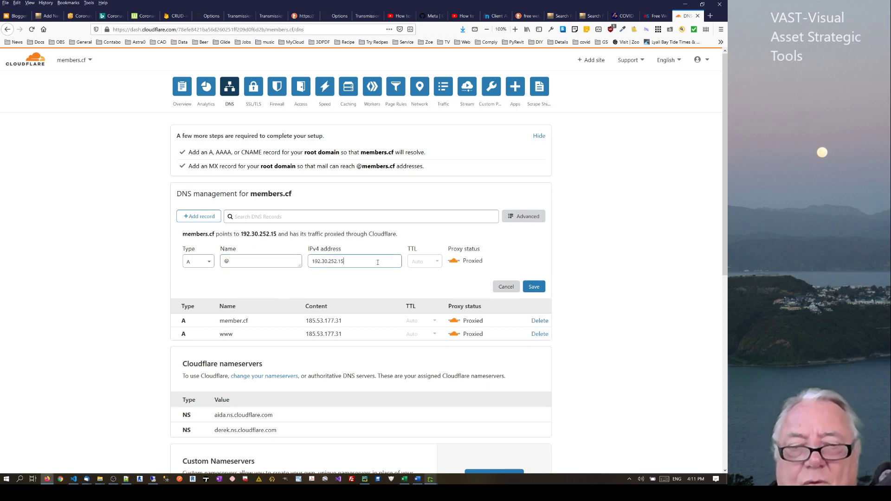
pyautogui.write('4')
pyautogui.click(254, 287)
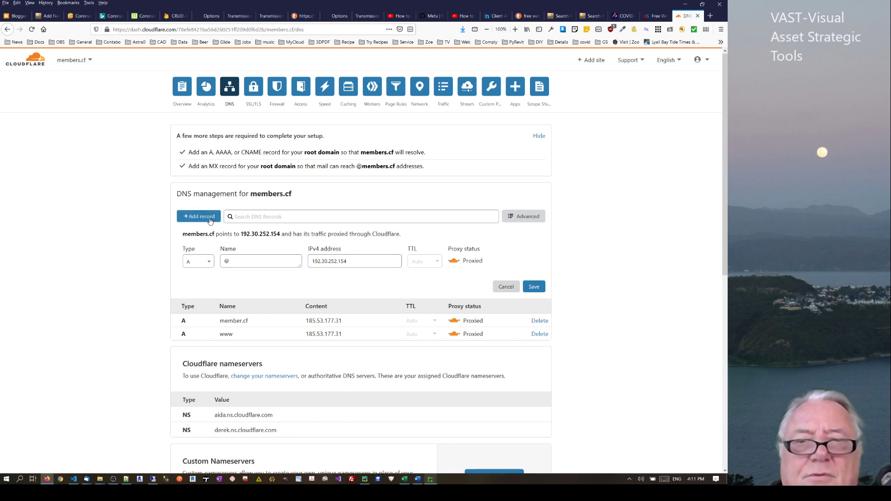
pyautogui.click(534, 286)
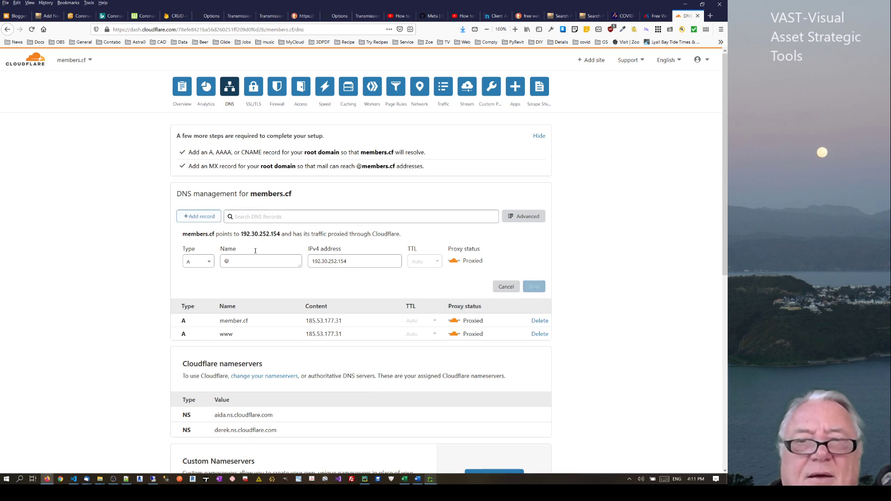
# Draft a new CNAME record with name @ and target member.cf
pyautogui.click(199, 203)
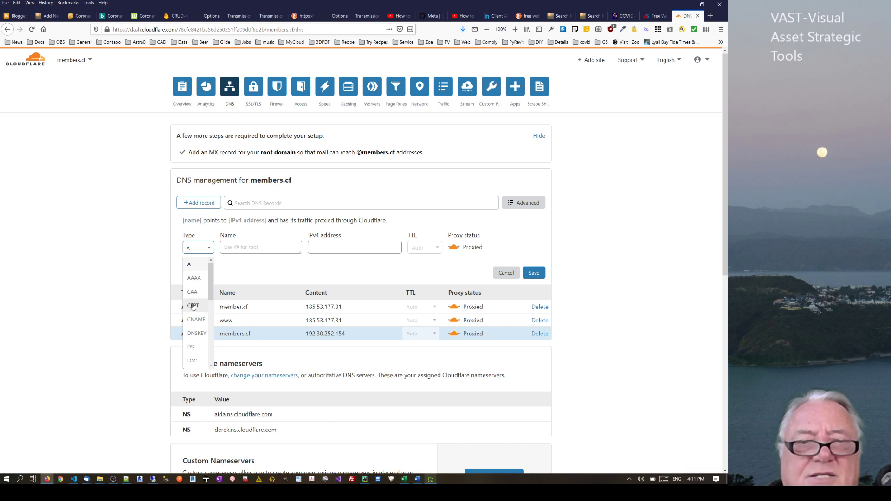
pyautogui.click(196, 319)
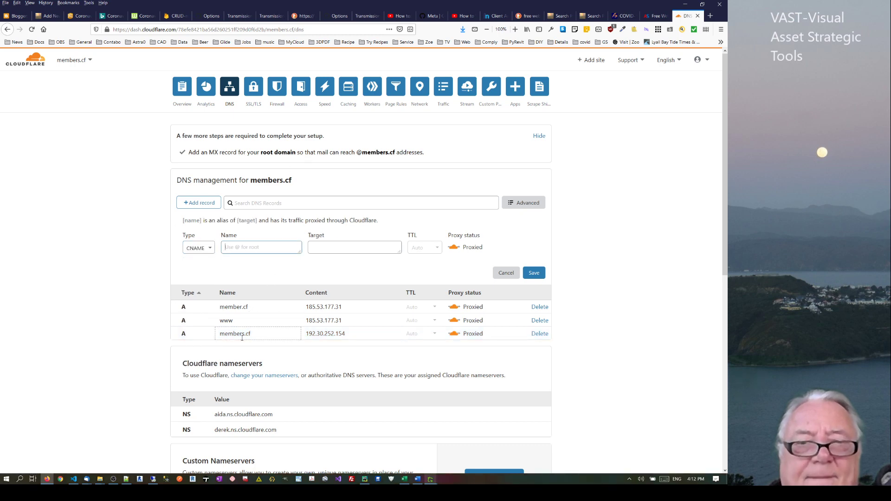
pyautogui.moveTo(249, 335); pyautogui.dragTo(217, 335)
pyautogui.hotkey('ctrl', 'c')
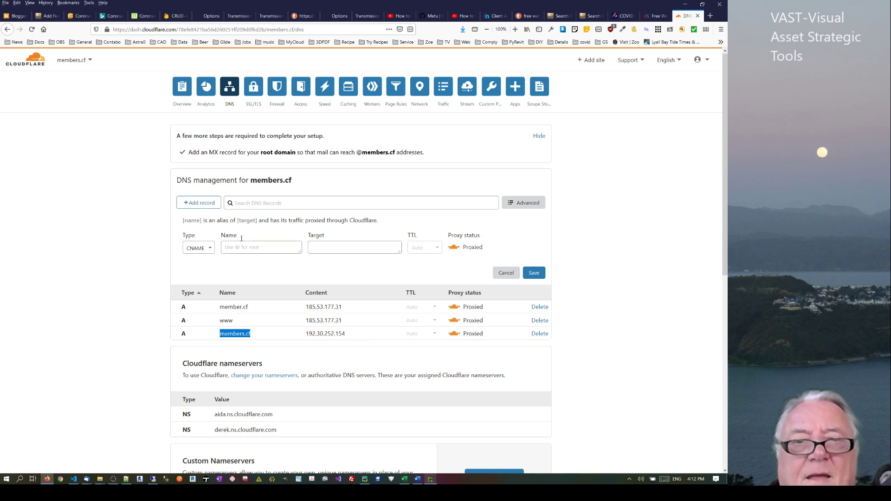
pyautogui.click(247, 248)
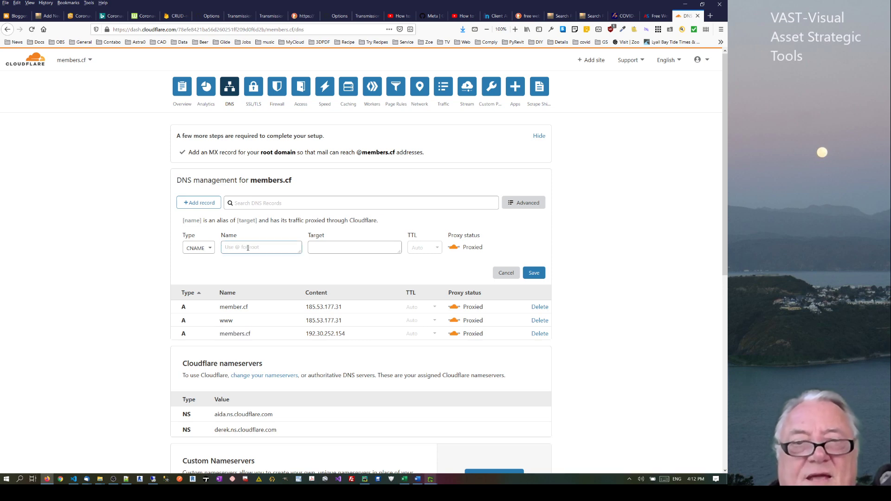
pyautogui.hotkey('ctrl', 'v')
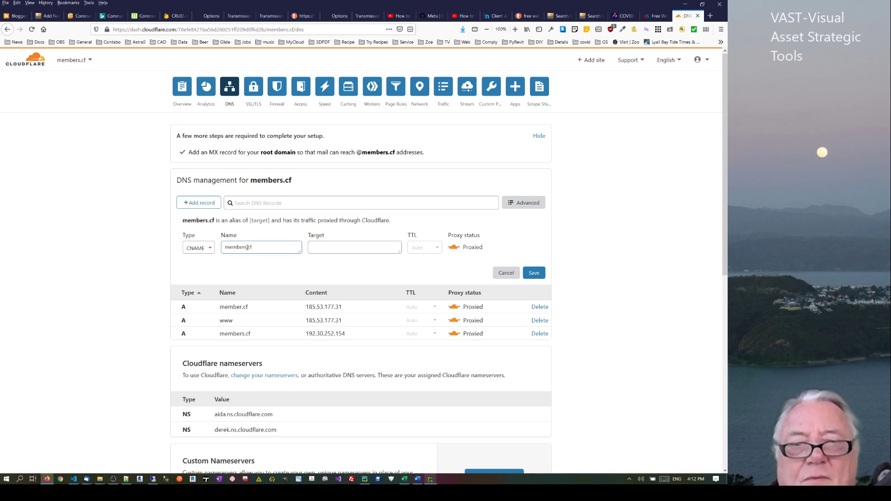
pyautogui.press('BackSpace')
pyautogui.moveTo(253, 248); pyautogui.dragTo(195, 244)
pyautogui.hotkey('ctrl', 'c')
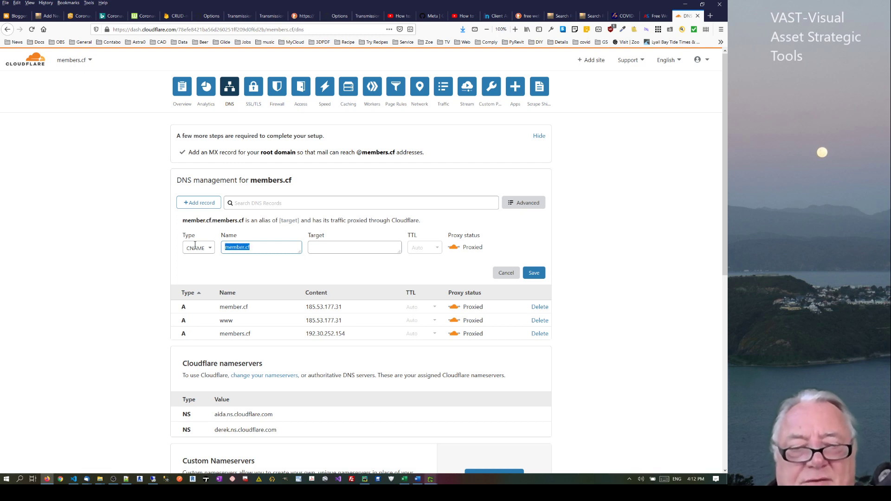
pyautogui.press('BackSpace')
pyautogui.click(327, 253)
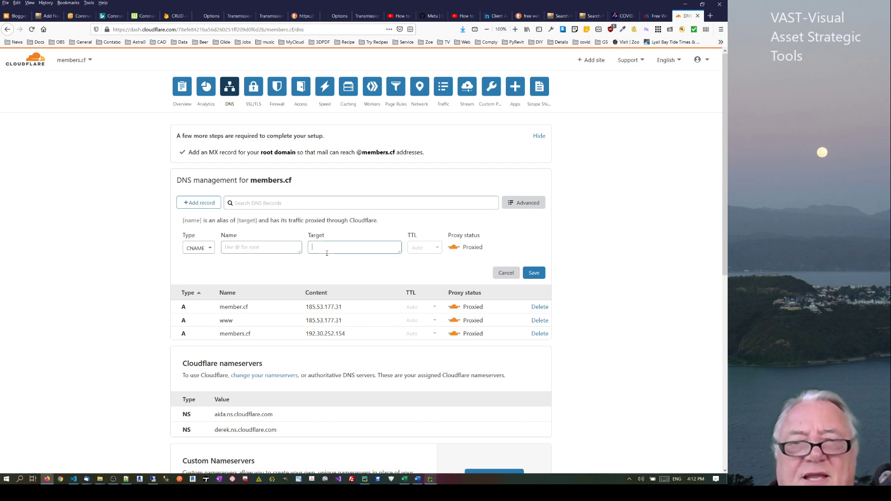
pyautogui.hotkey('ctrl', 'v')
pyautogui.click(268, 249)
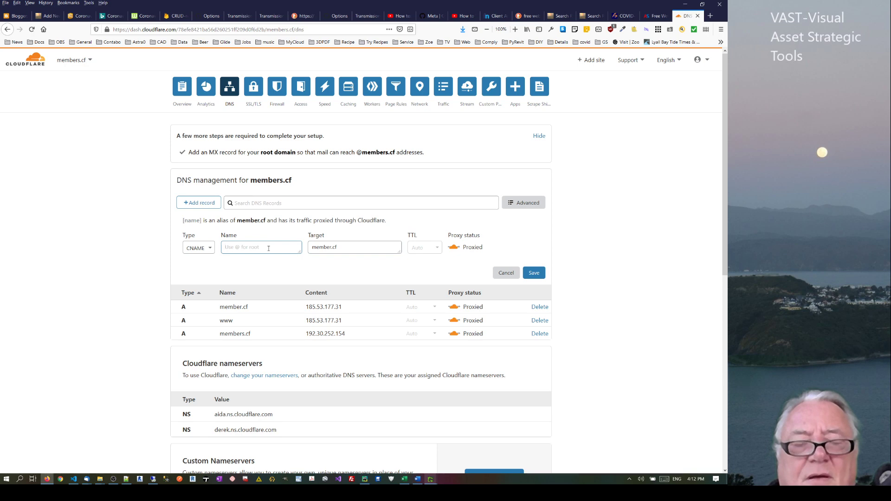
pyautogui.write('@')
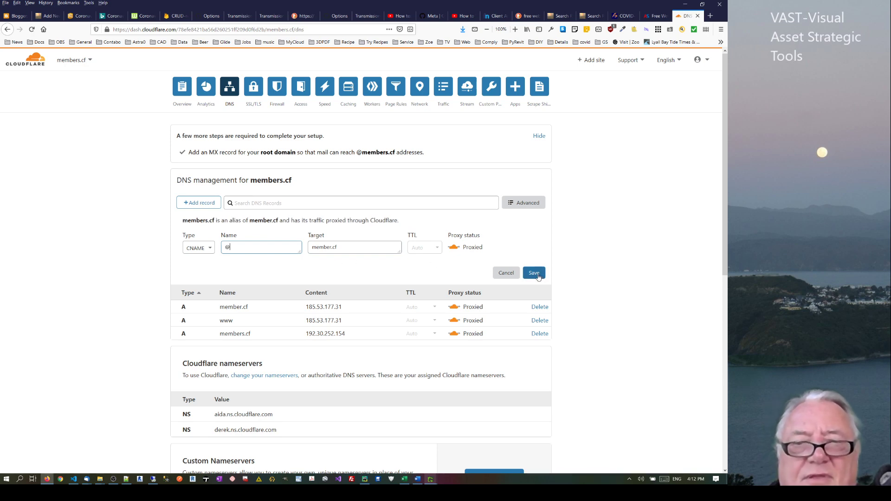
# Delete the members.cf A record and save the new CNAME record
pyautogui.click(539, 334)
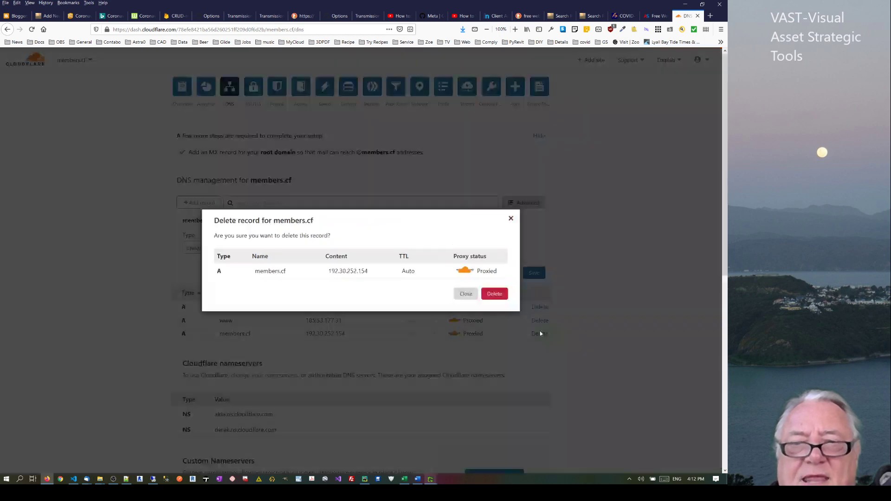
pyautogui.click(491, 296)
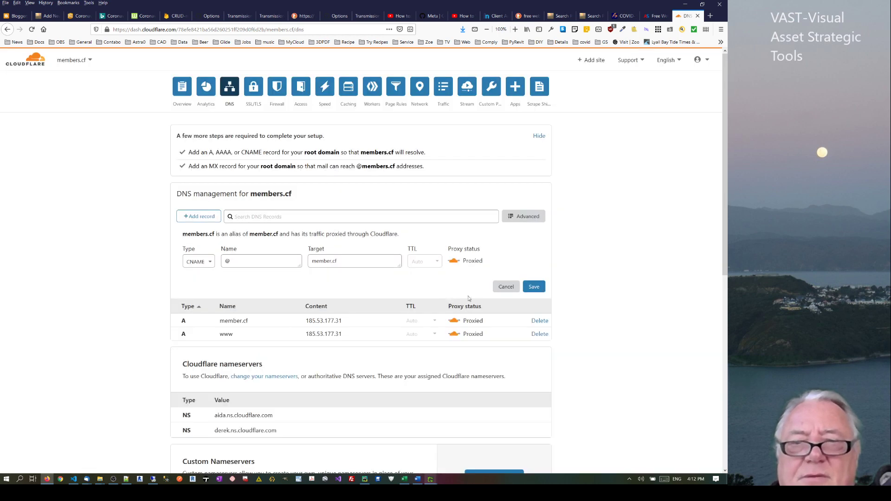
pyautogui.click(536, 290)
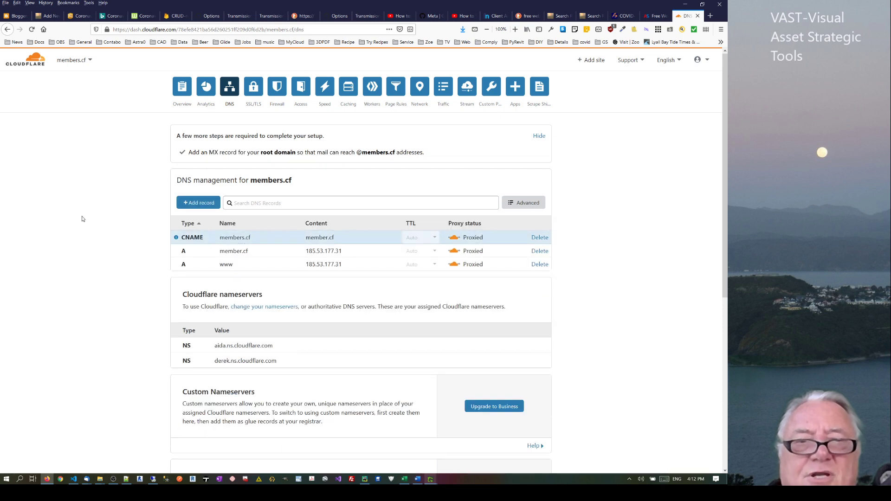
# Open the members.cf overview showing the aida and derek Cloudflare nameservers to use
pyautogui.moveTo(176, 239)
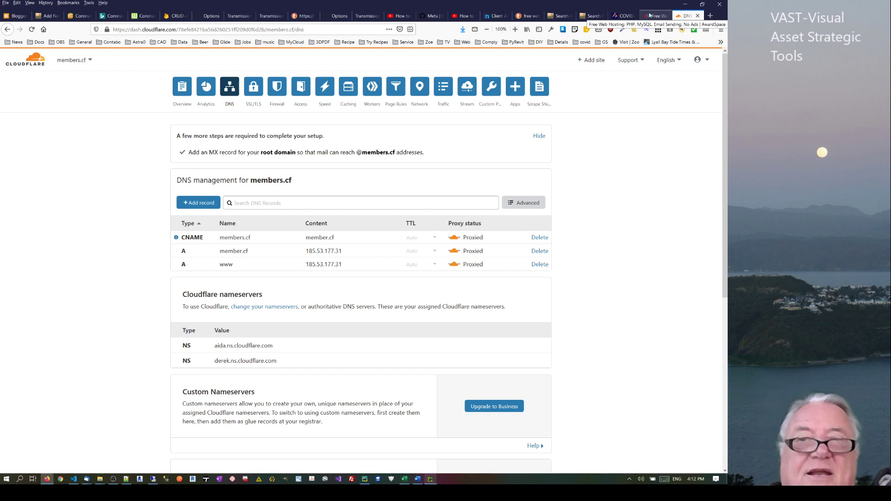
pyautogui.click(185, 86)
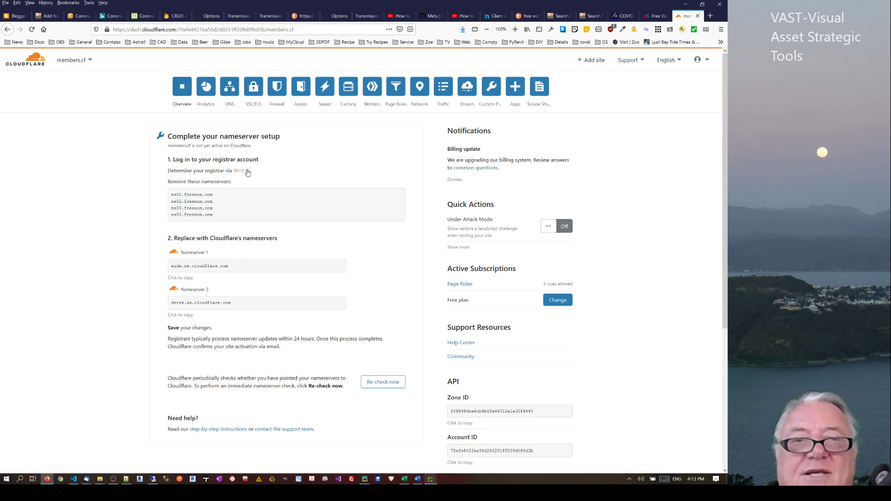
# Highlight the 'your registrar account' note, then return to Freenom's cr8ive.tk DNS Management page
pyautogui.moveTo(259, 160); pyautogui.dragTo(200, 160)
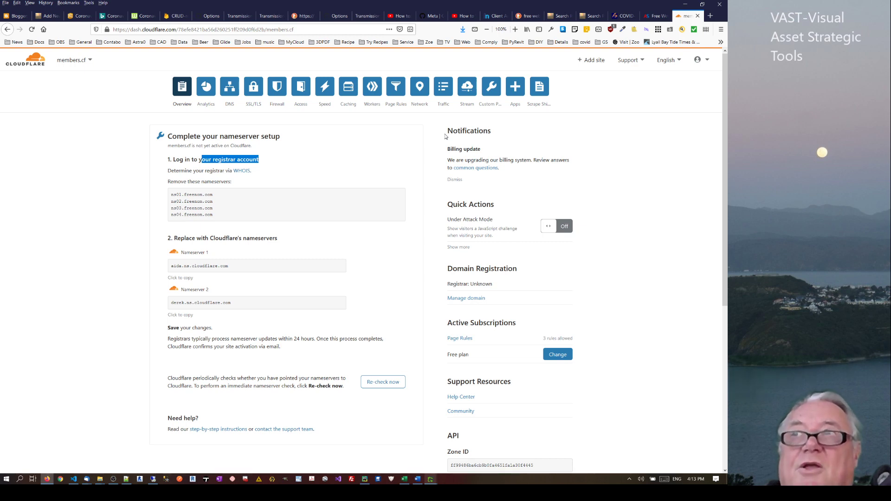
pyautogui.click(660, 16)
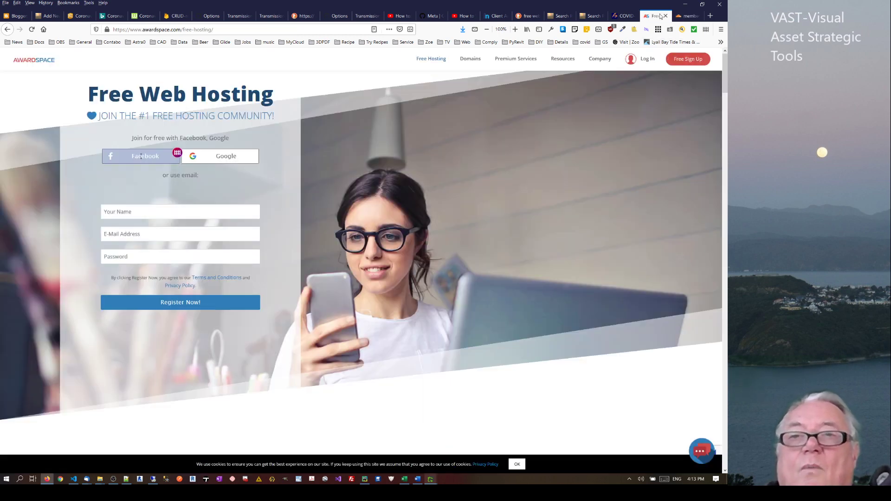
pyautogui.click(493, 16)
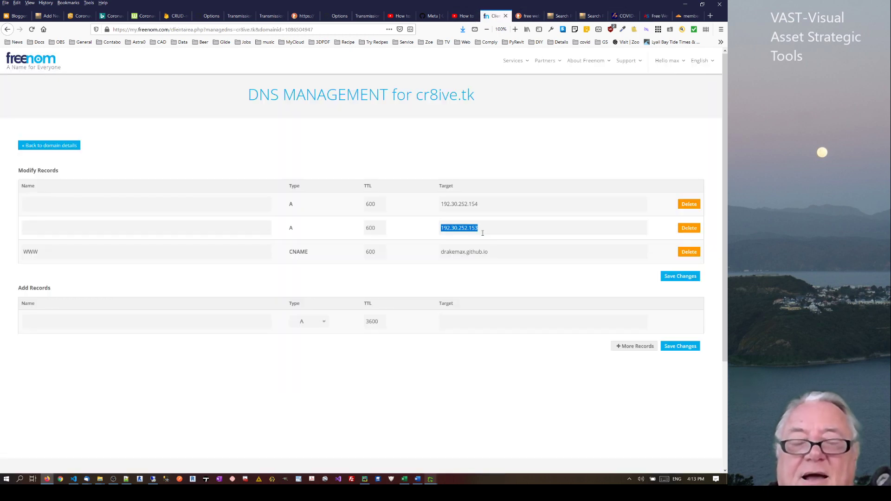
# Switch cr8ive.tk's Freenom nameservers to 'Use custom nameservers', then go back to Cloudflare's instructions
pyautogui.click(43, 148)
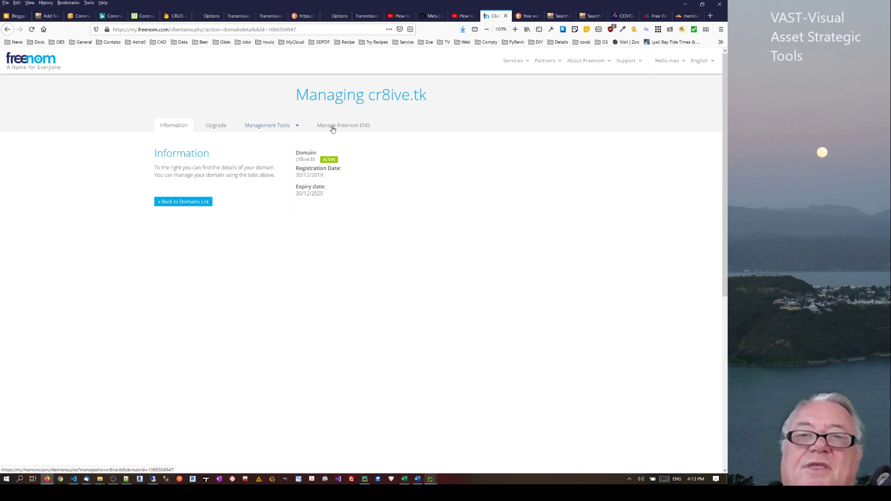
pyautogui.click(262, 126)
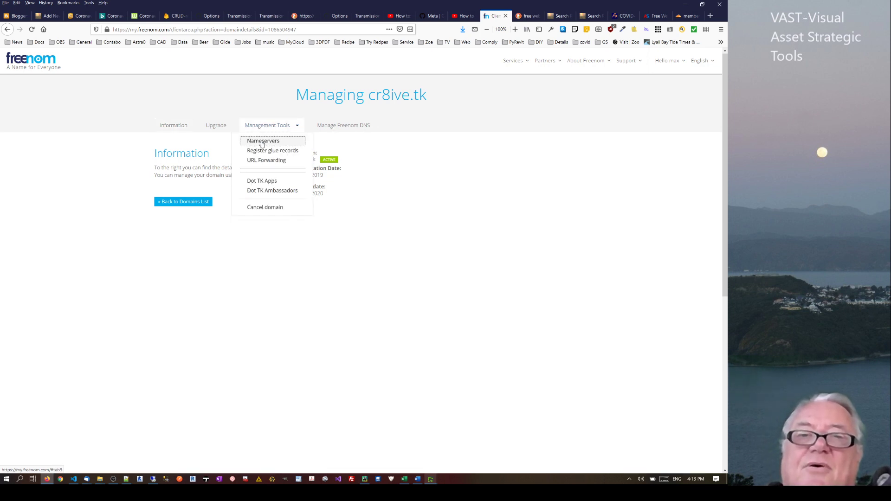
pyautogui.click(261, 141)
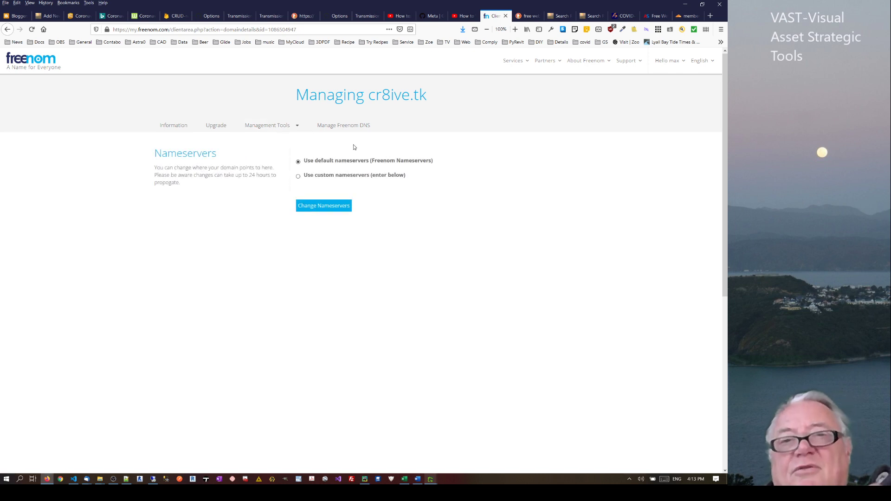
pyautogui.click(298, 177)
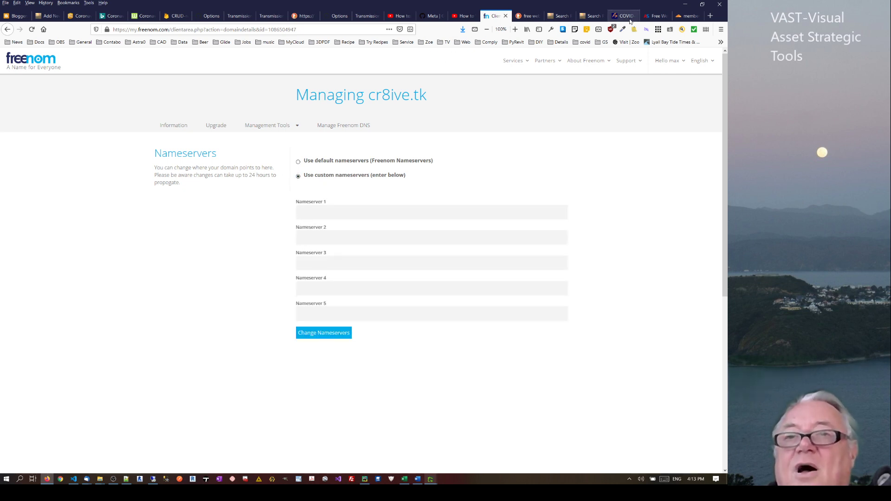
pyautogui.click(692, 16)
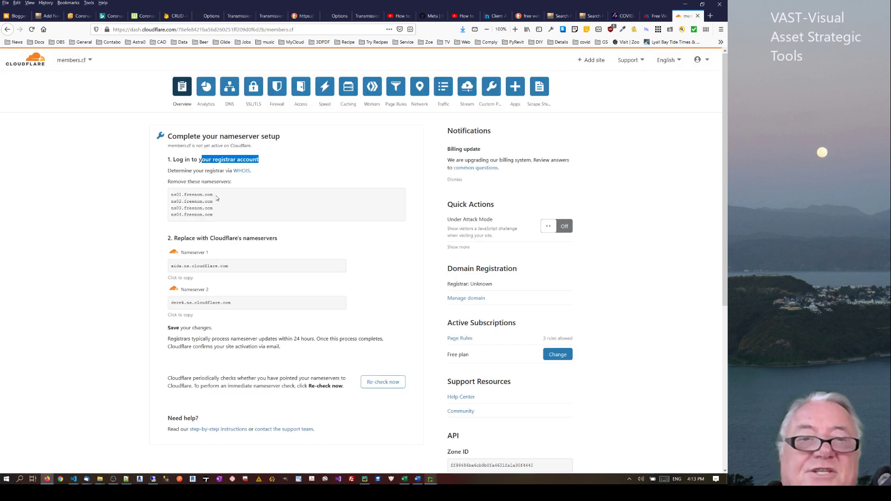
# Copy aida.ns.cloudflare.com from Cloudflare and paste it into Freenom's Nameserver 1 field
pyautogui.moveTo(213, 195); pyautogui.dragTo(183, 201)
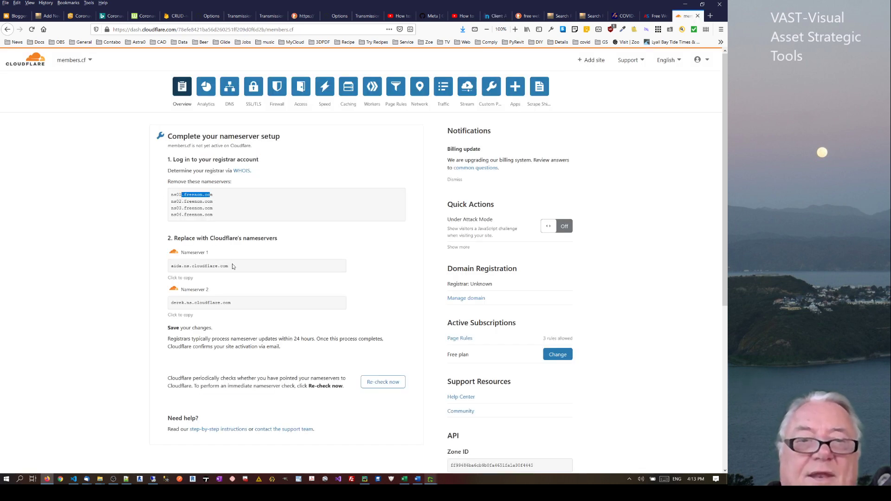
pyautogui.moveTo(233, 267); pyautogui.dragTo(165, 269)
pyautogui.hotkey('ctrl', 'c')
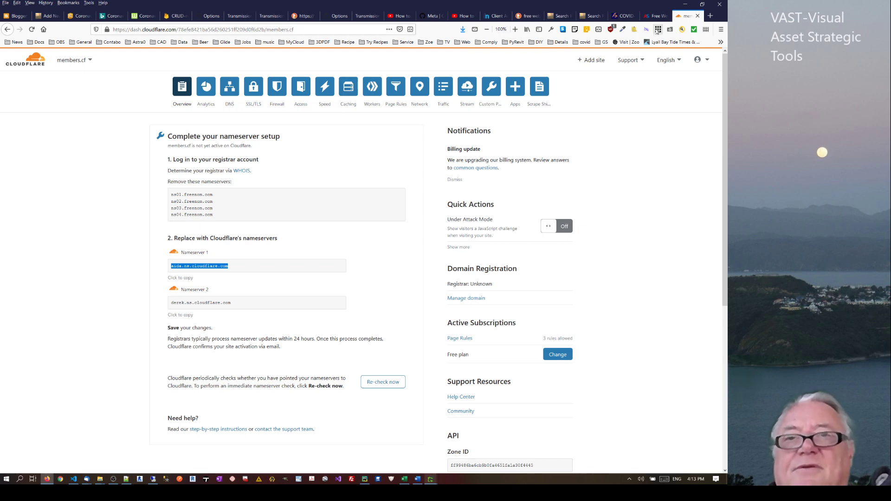
pyautogui.click(491, 19)
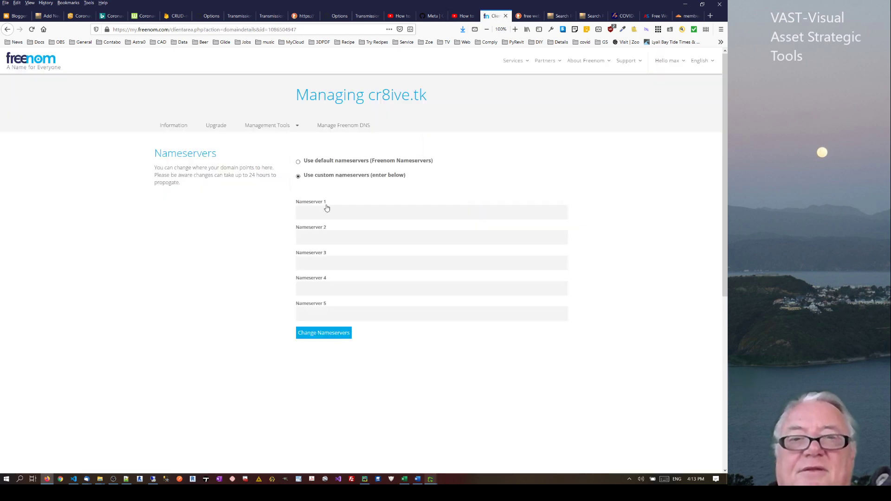
pyautogui.hotkey('ctrl', 'v')
# Fill Nameserver 2 with derek.ns.cloudflare.com and save cr8ive.tk's custom nameservers
pyautogui.click(305, 239)
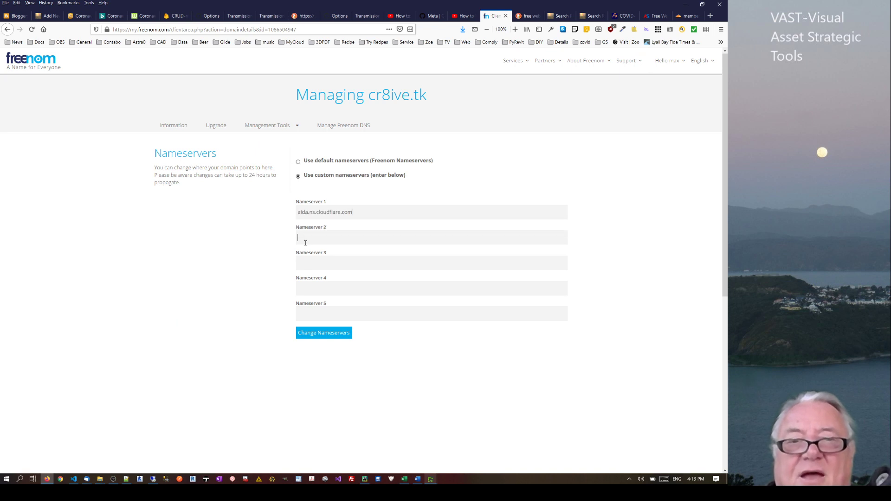
pyautogui.write('d')
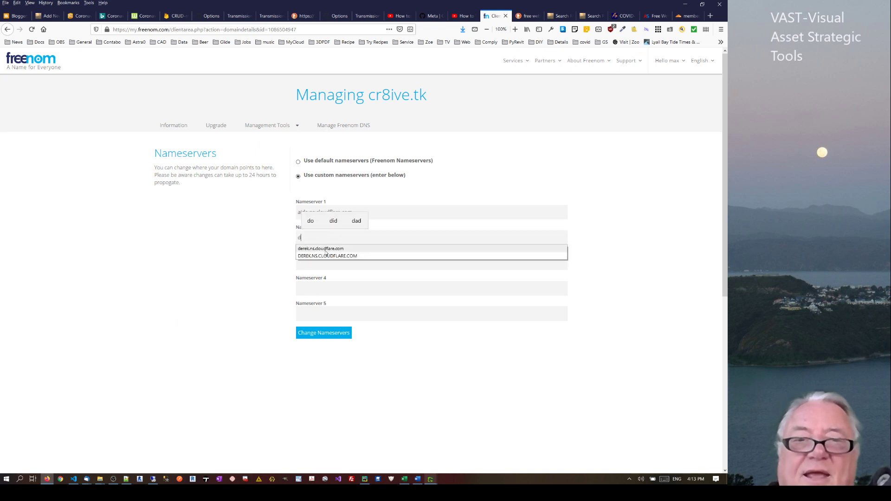
pyautogui.click(325, 253)
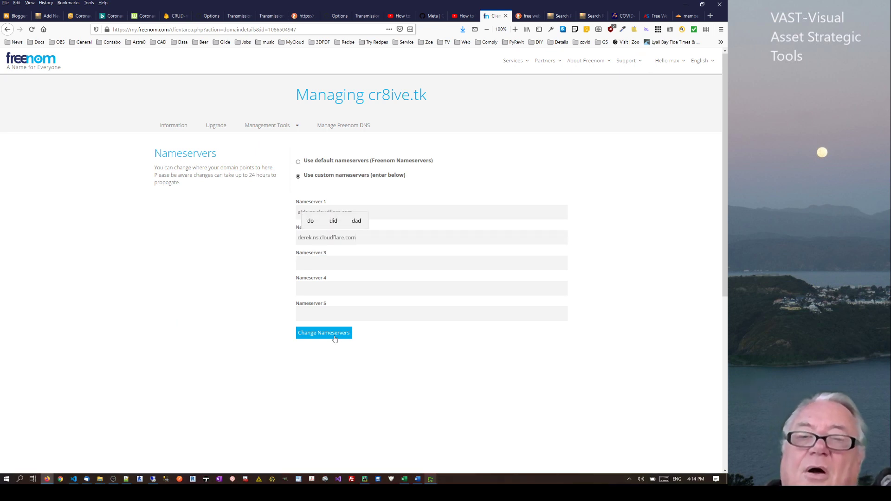
pyautogui.click(335, 338)
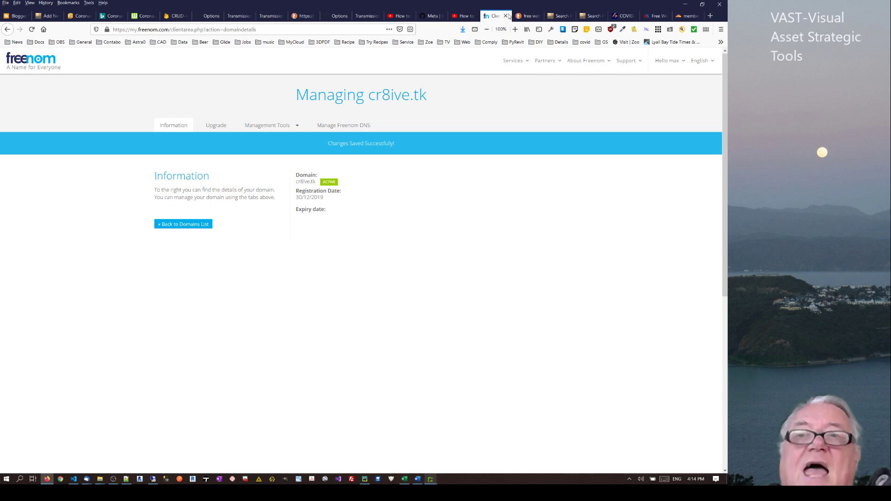
# Back in Cloudflare, point out the second nameserver, then go to members.cf's Page Rules
pyautogui.click(687, 16)
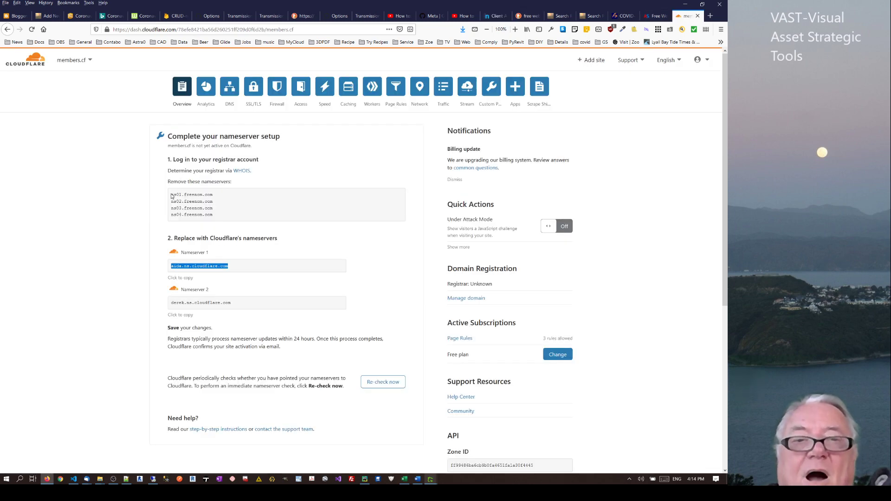
pyautogui.click(139, 263)
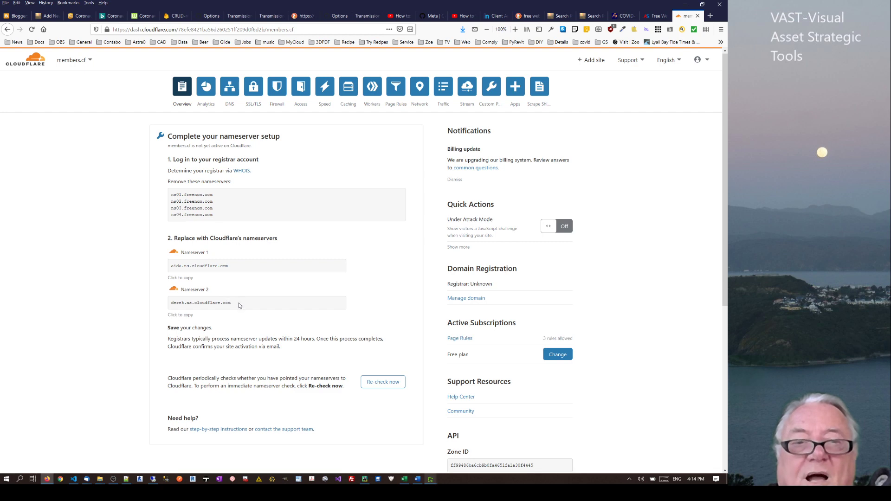
pyautogui.moveTo(237, 302); pyautogui.dragTo(186, 302)
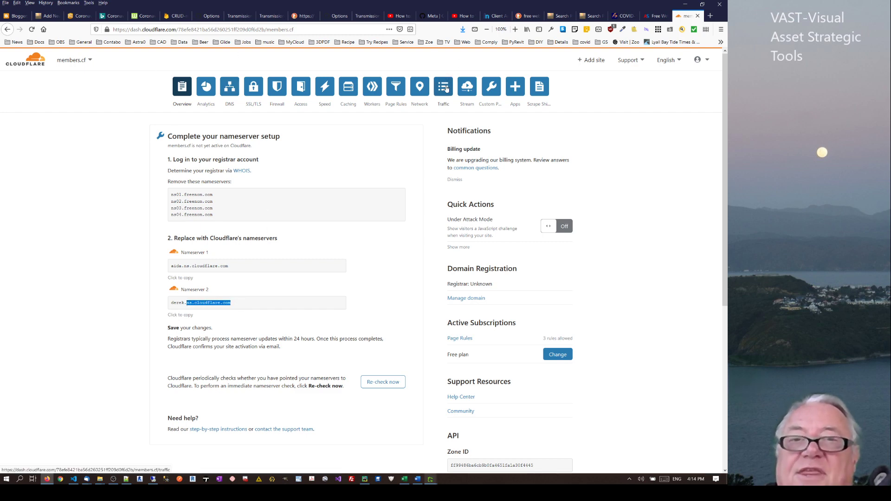
pyautogui.click(399, 88)
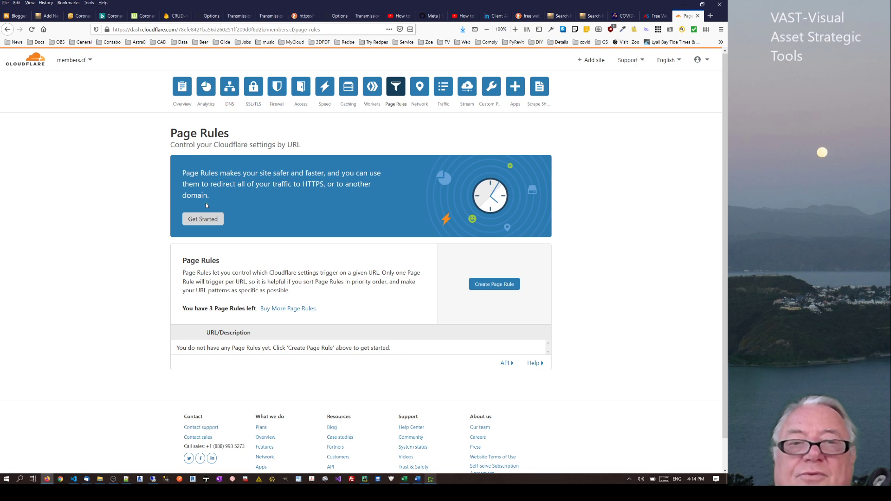
pyautogui.click(200, 222)
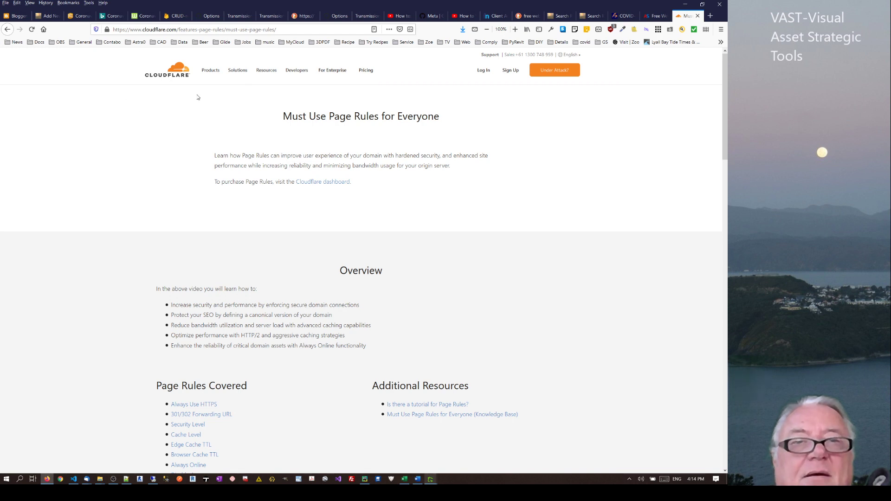
pyautogui.click(8, 29)
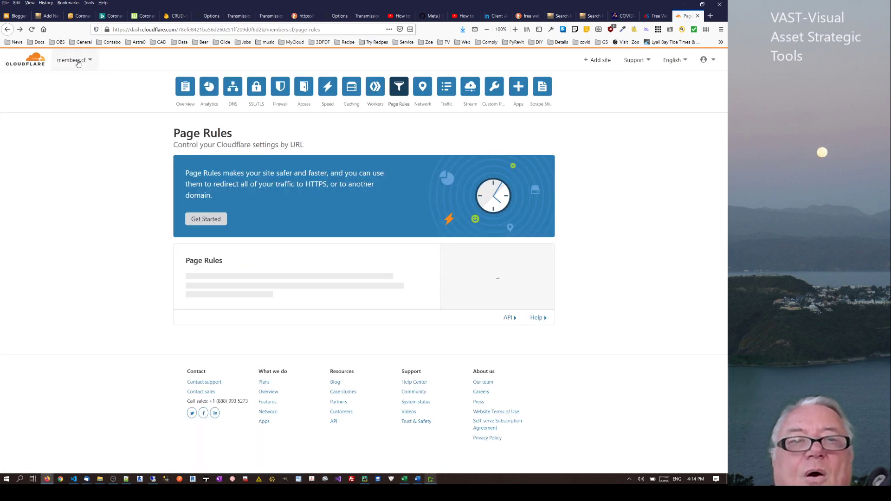
pyautogui.click(78, 63)
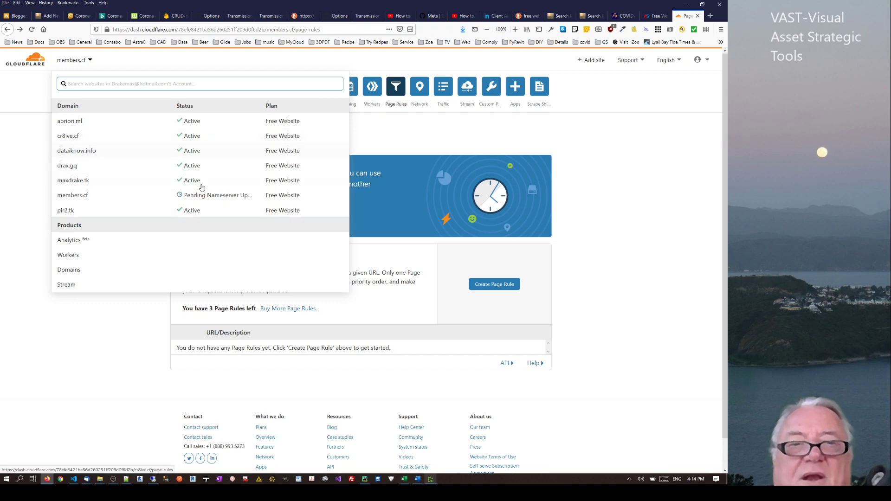
pyautogui.click(92, 201)
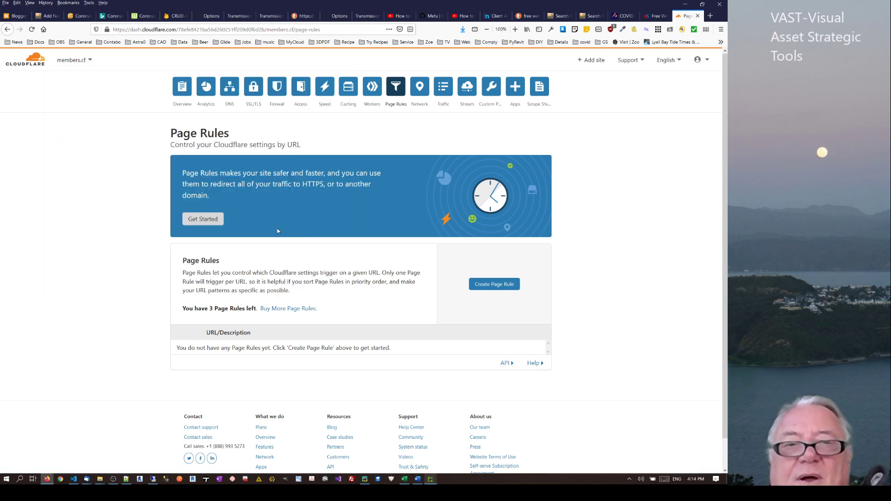
pyautogui.click(494, 284)
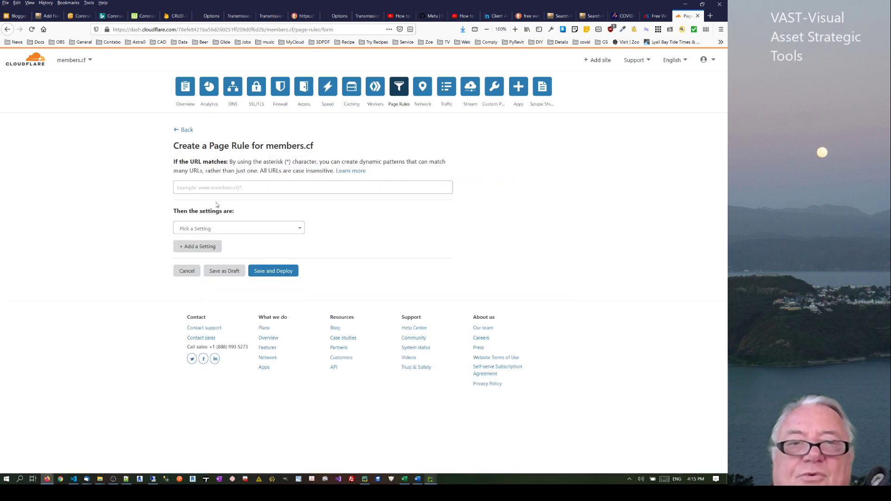
pyautogui.click(189, 186)
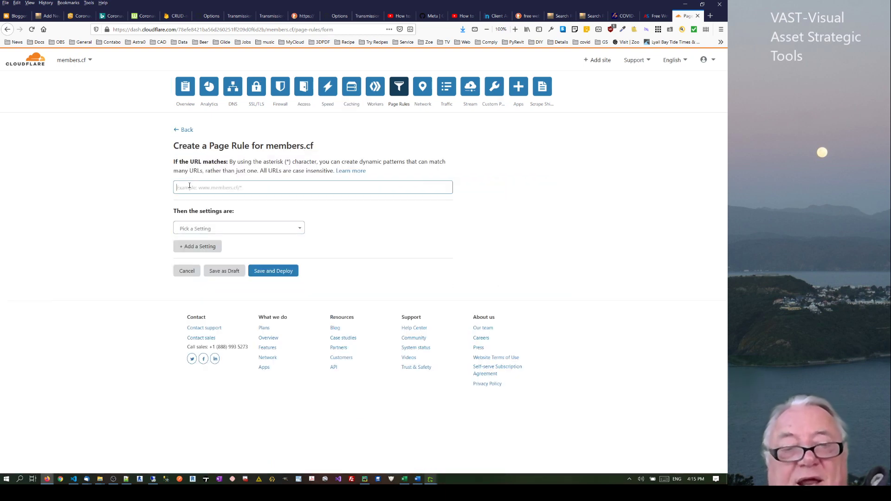
pyautogui.write('h')
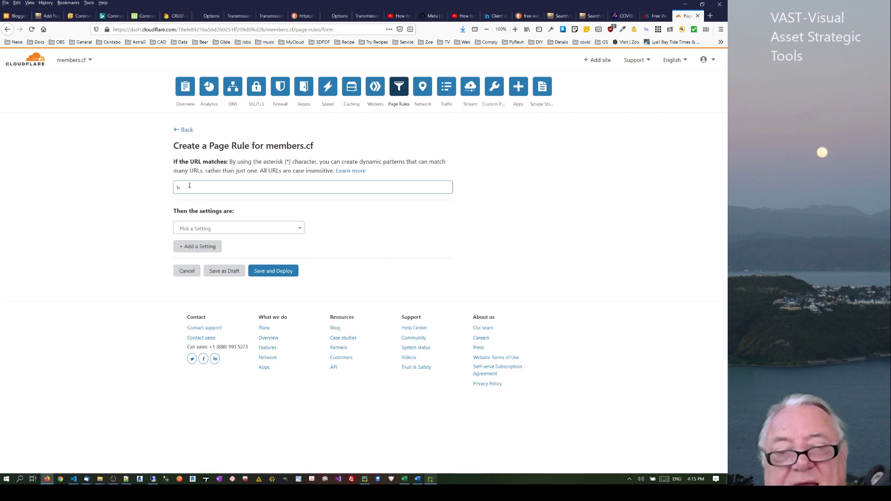
pyautogui.write('ttp:')
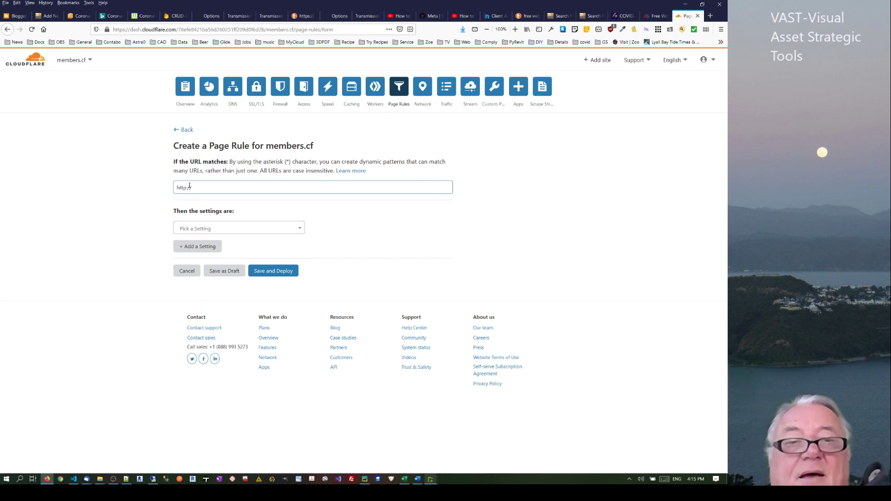
pyautogui.write('//*m')
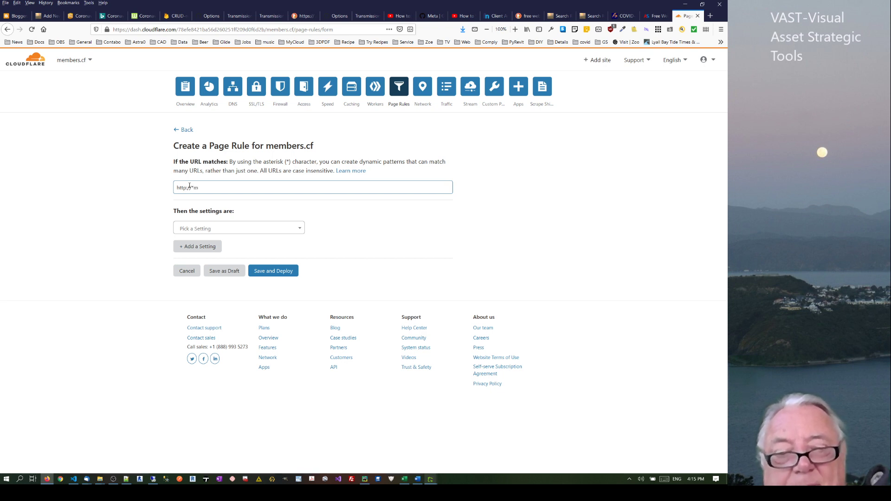
pyautogui.write('ember')
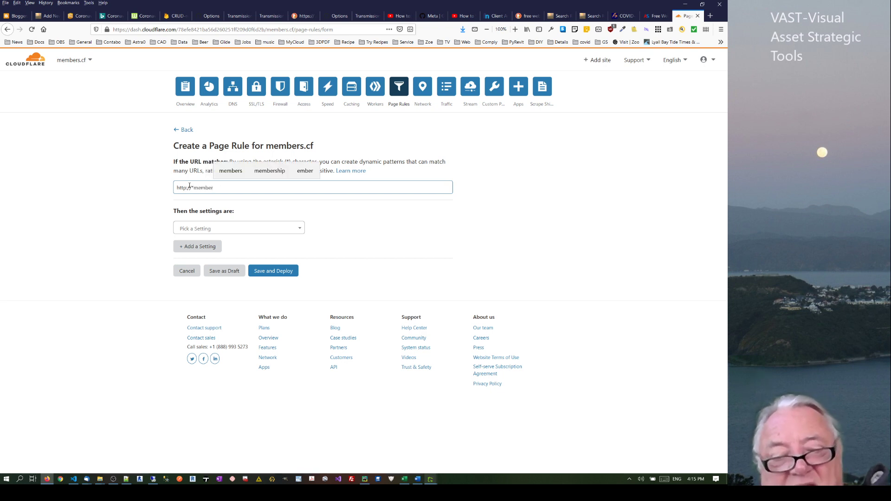
pyautogui.write('s.cf/*')
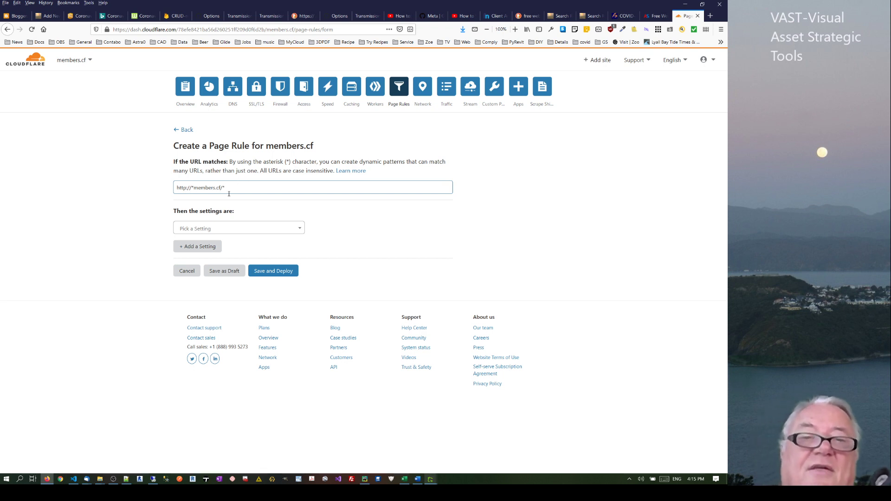
pyautogui.click(222, 227)
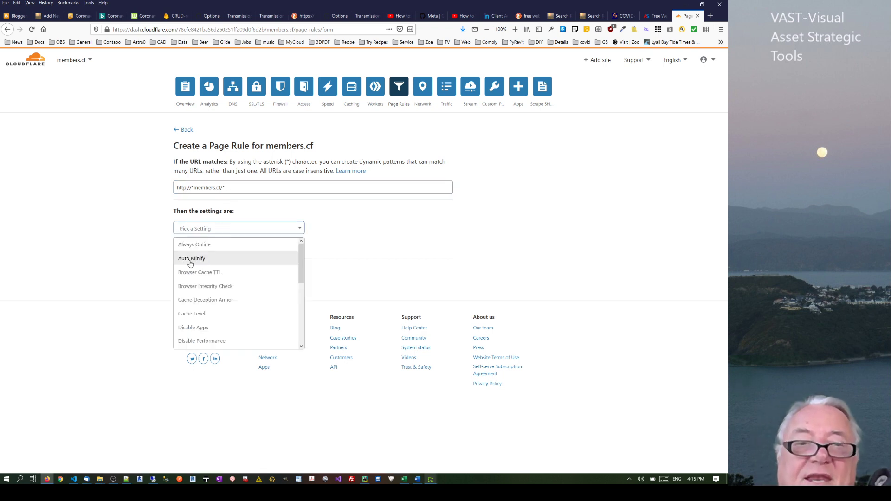
pyautogui.click(200, 232)
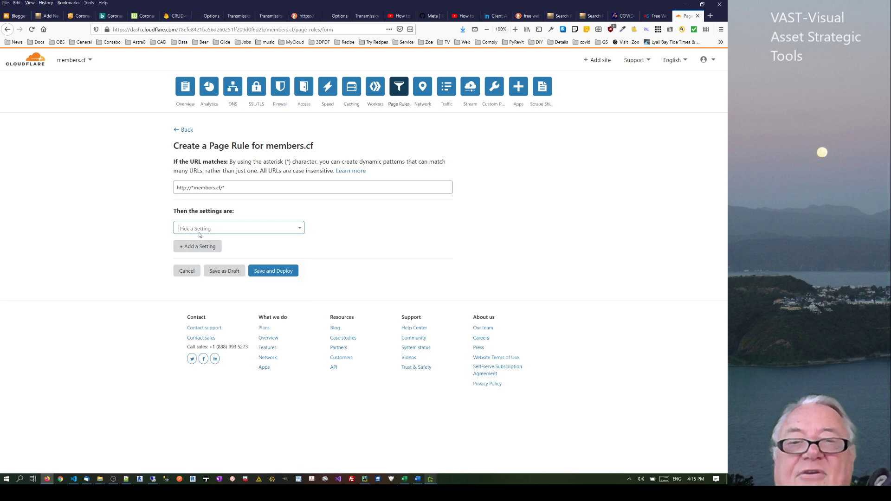
pyautogui.click(82, 65)
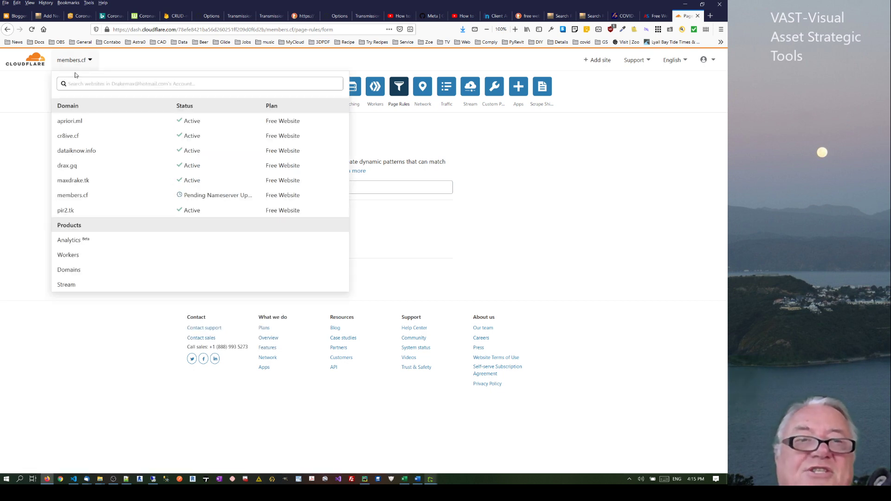
pyautogui.click(76, 167)
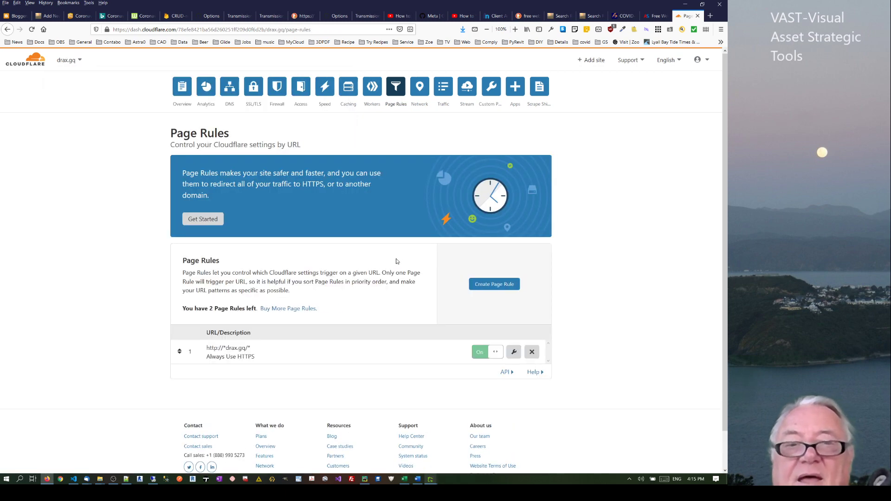
pyautogui.click(514, 351)
pyautogui.click(210, 192)
pyautogui.hotkey('ctrl', 'a')
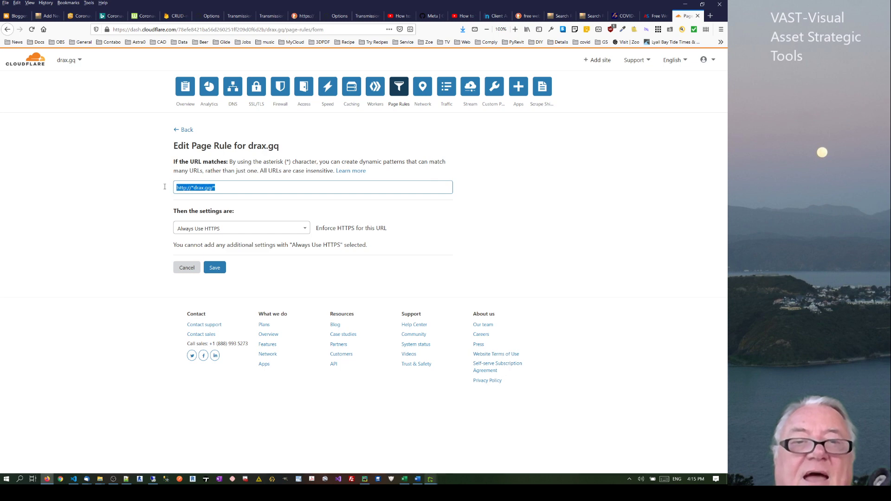
pyautogui.click(191, 186)
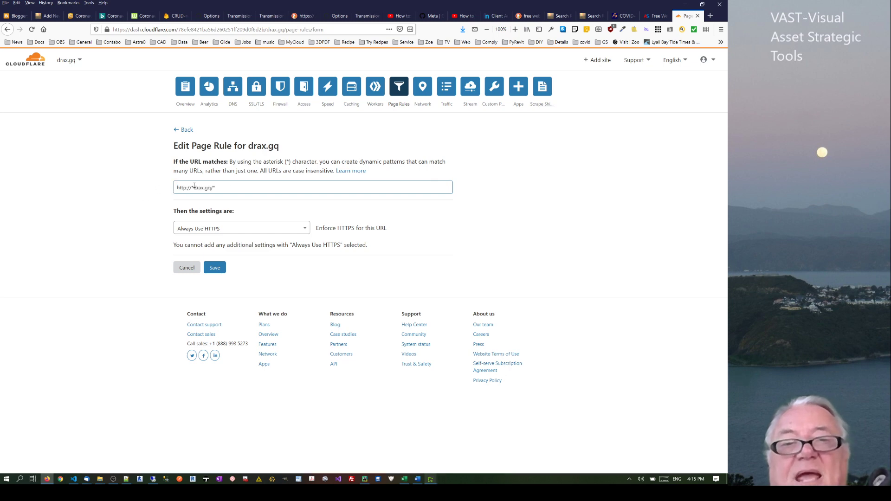
pyautogui.moveTo(194, 187); pyautogui.dragTo(191, 187)
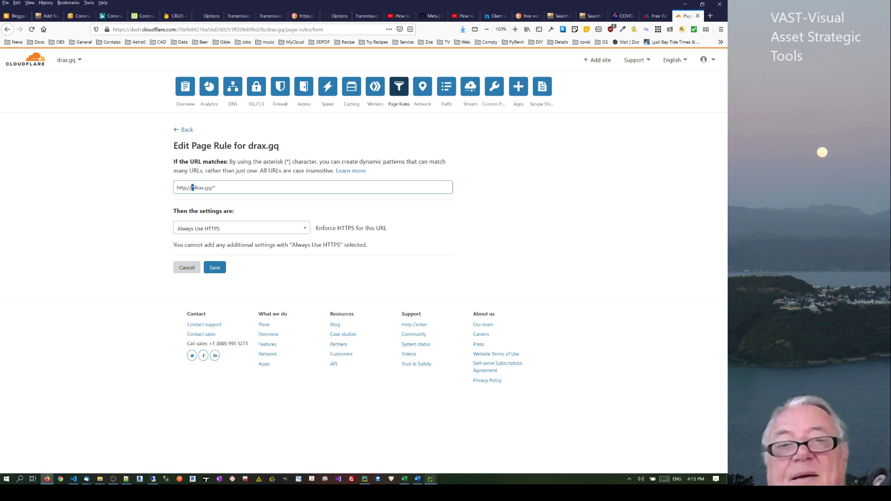
pyautogui.write('www')
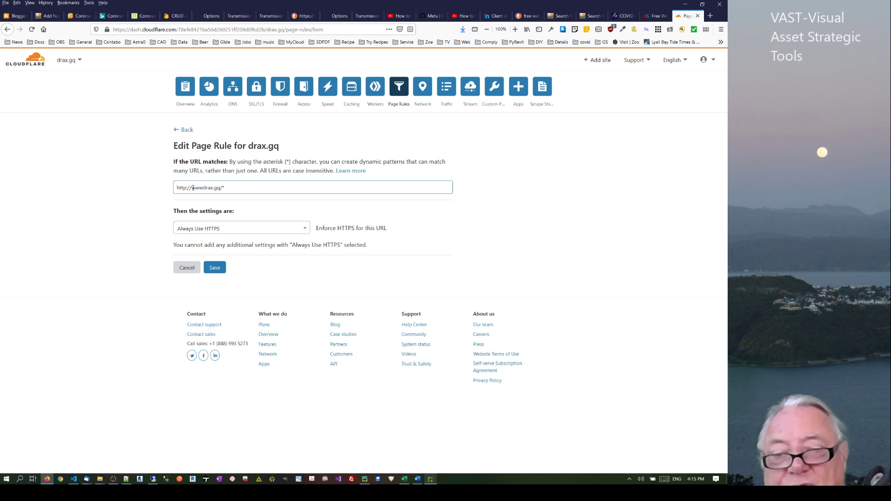
pyautogui.write('.')
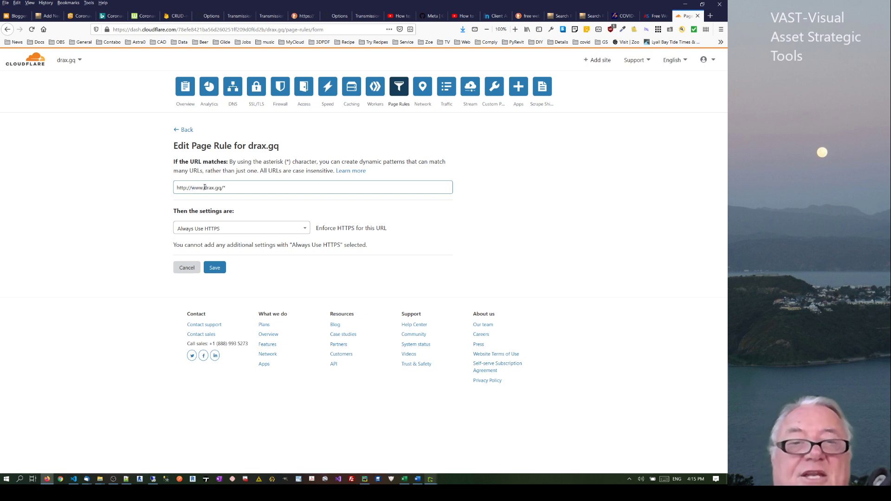
pyautogui.moveTo(205, 187); pyautogui.dragTo(191, 188)
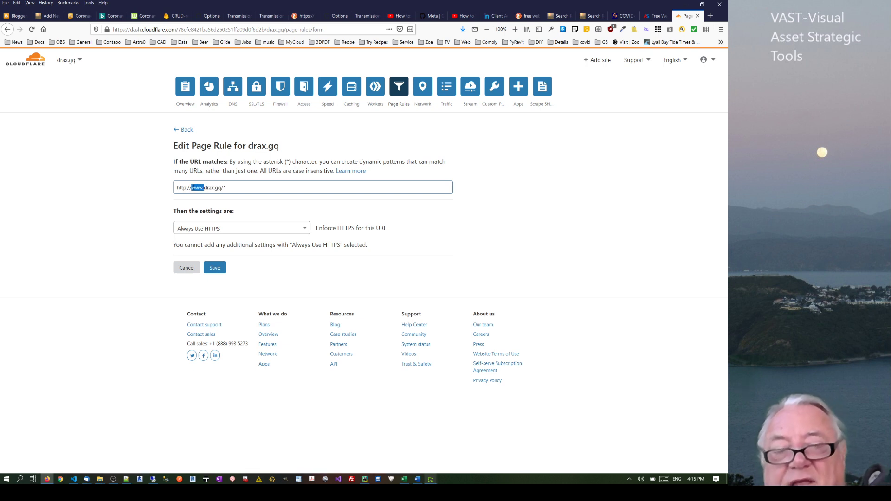
pyautogui.press('BackSpace')
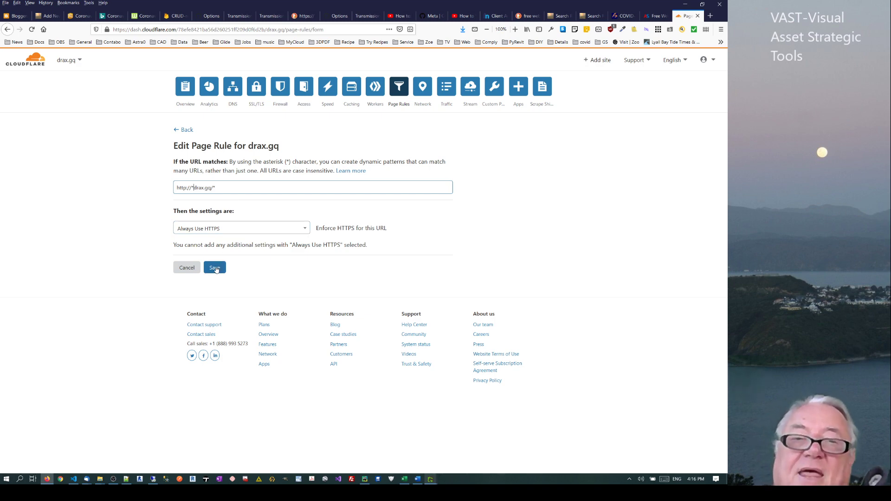
pyautogui.click(215, 268)
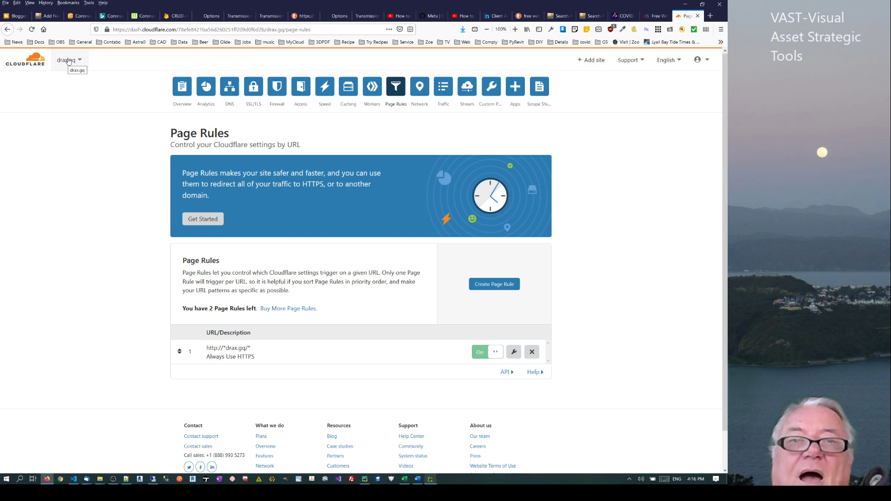
pyautogui.click(209, 15)
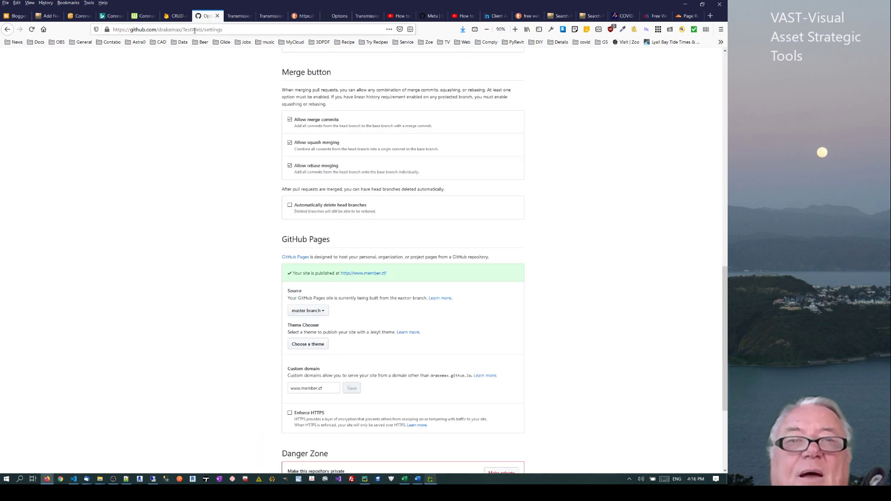
pyautogui.click(236, 15)
pyautogui.click(170, 30)
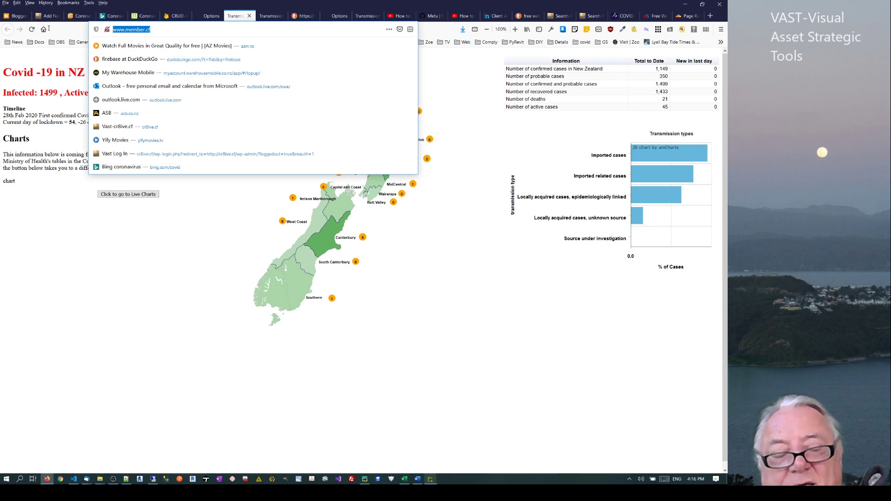
pyautogui.write('drax.gq/')
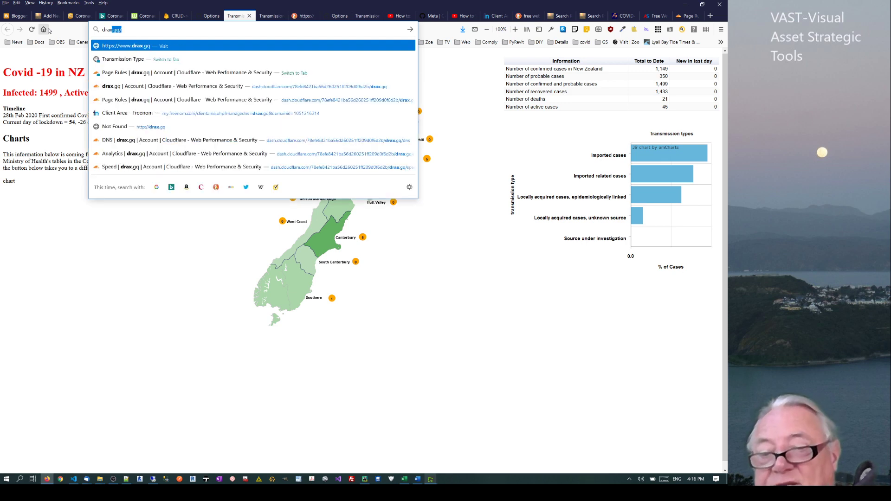
pyautogui.press('Return')
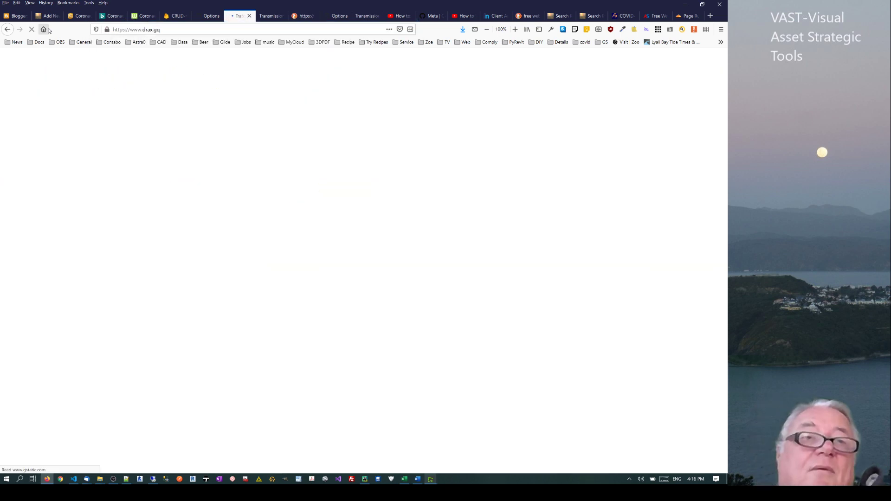
pyautogui.doubleClick(121, 30)
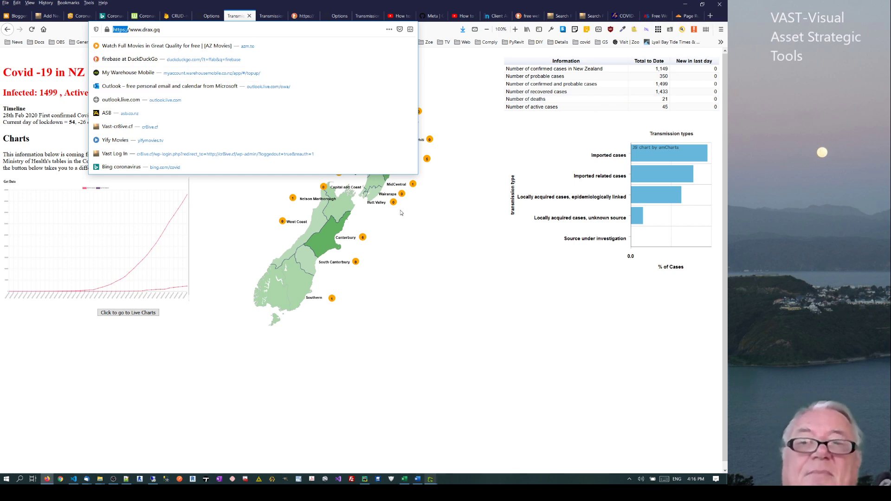
pyautogui.click(424, 242)
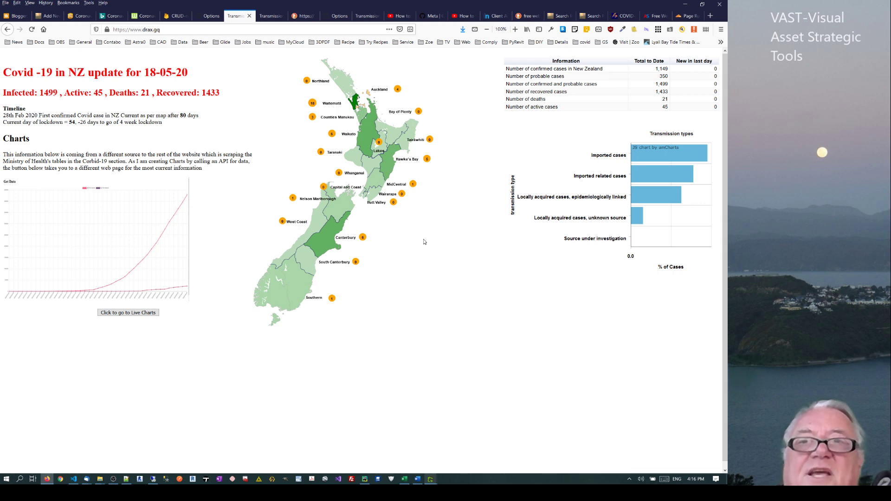
pyautogui.click(462, 15)
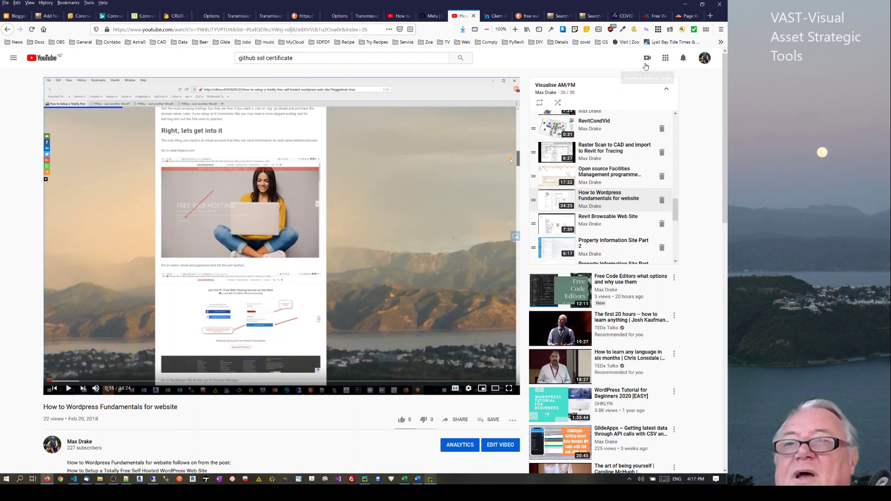
# Check the AwardSpace, Freenom and Cloudflare Page Rules tabs, ending on AwardSpace's free hosting page
pyautogui.click(655, 15)
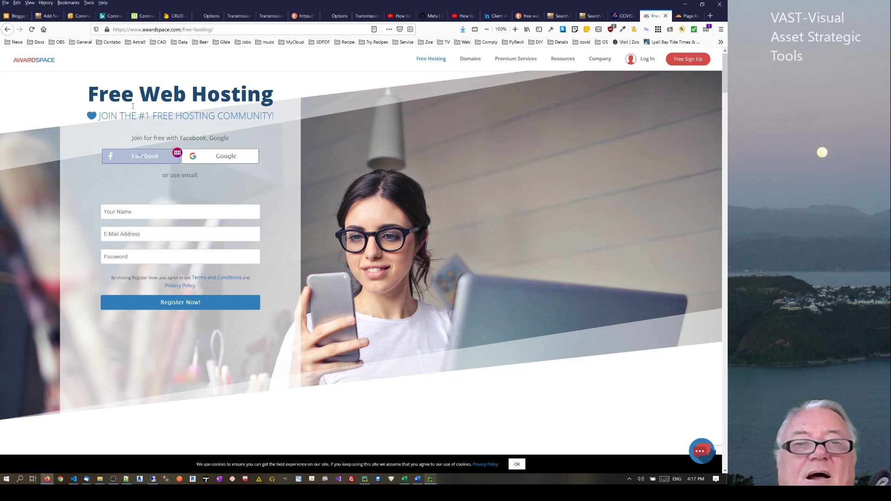
pyautogui.moveTo(67, 63); pyautogui.dragTo(7, 66)
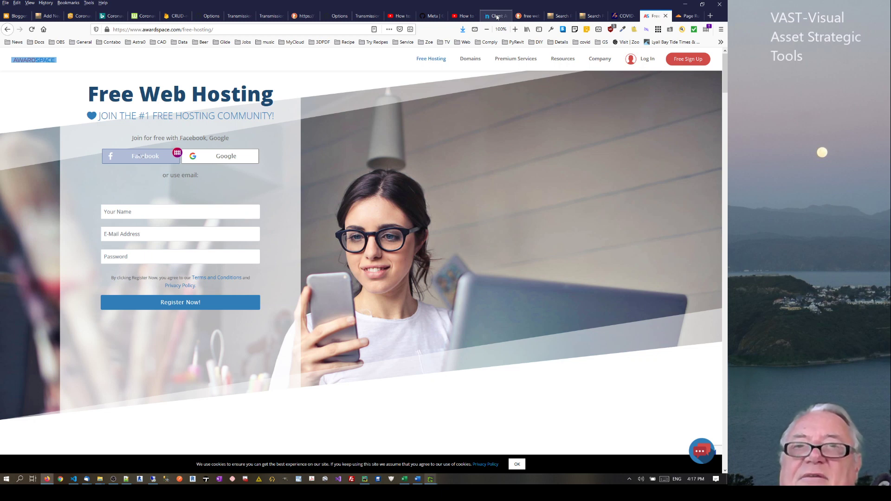
pyautogui.click(497, 16)
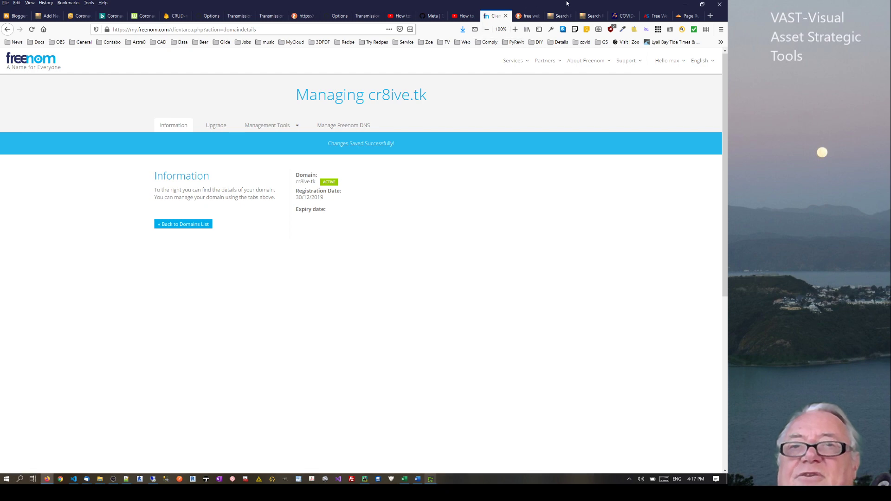
pyautogui.click(684, 17)
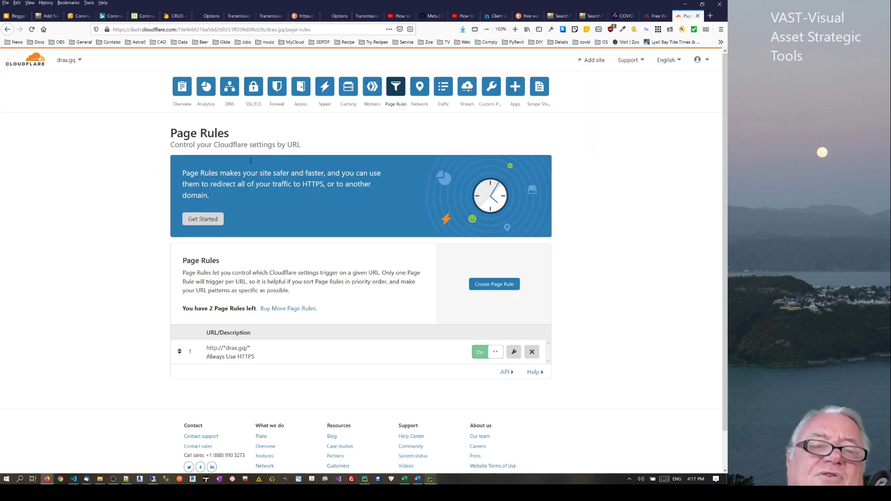
pyautogui.click(655, 16)
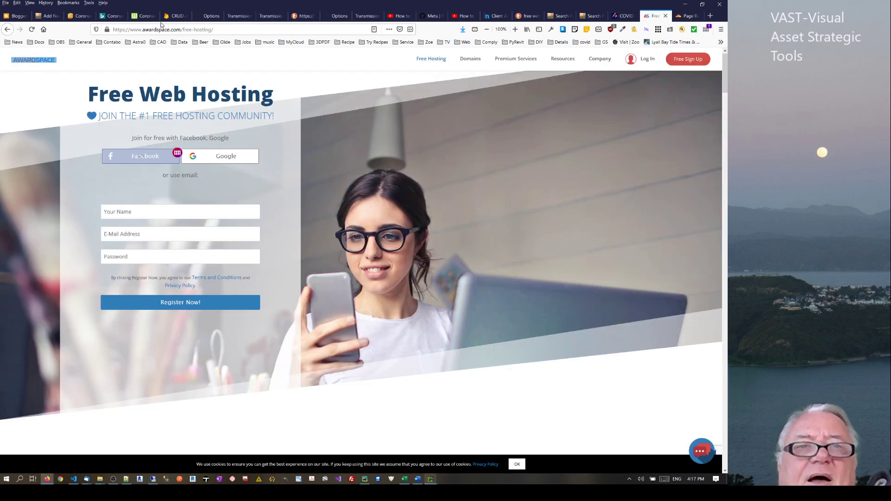
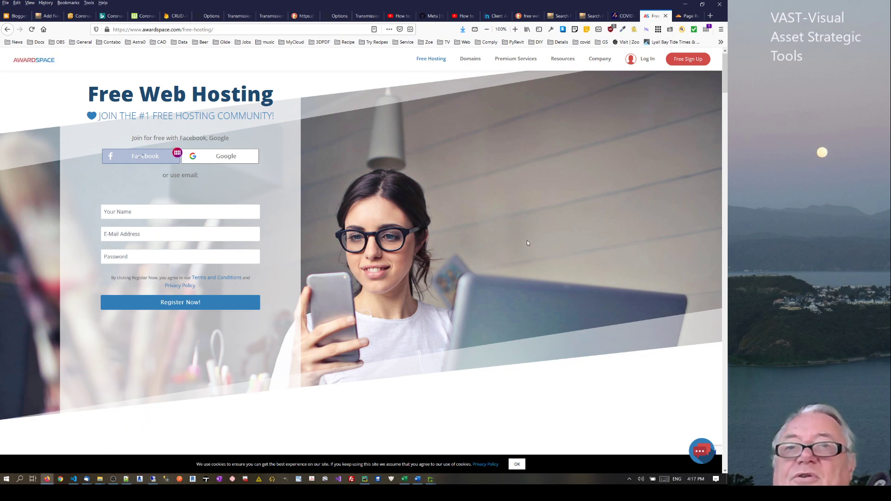
# Cycle through the cr8ive.cf search, YouTube, AwardSpace and DuckDuckGo tabs, ending on drax.gq's Page Rules
pyautogui.click(557, 17)
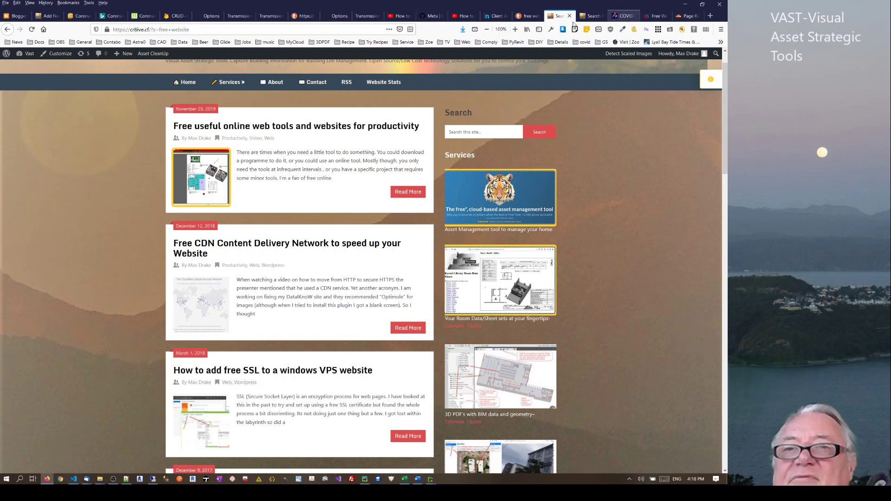
pyautogui.click(476, 19)
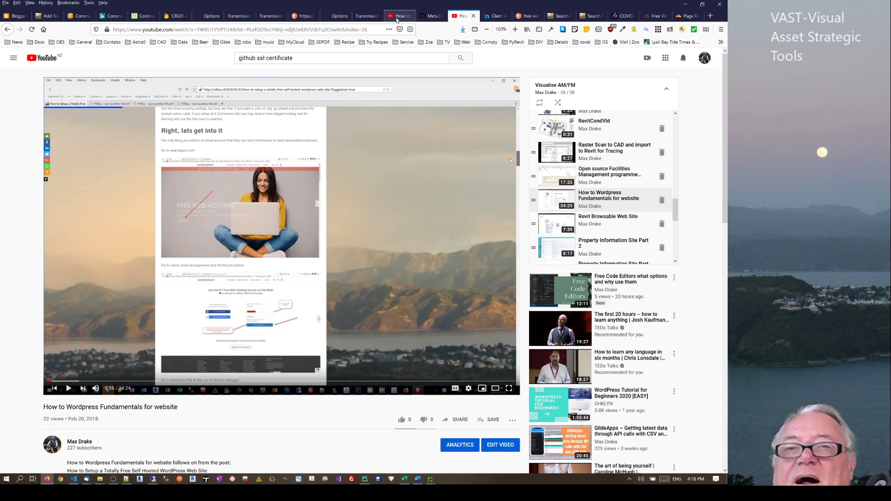
pyautogui.click(654, 16)
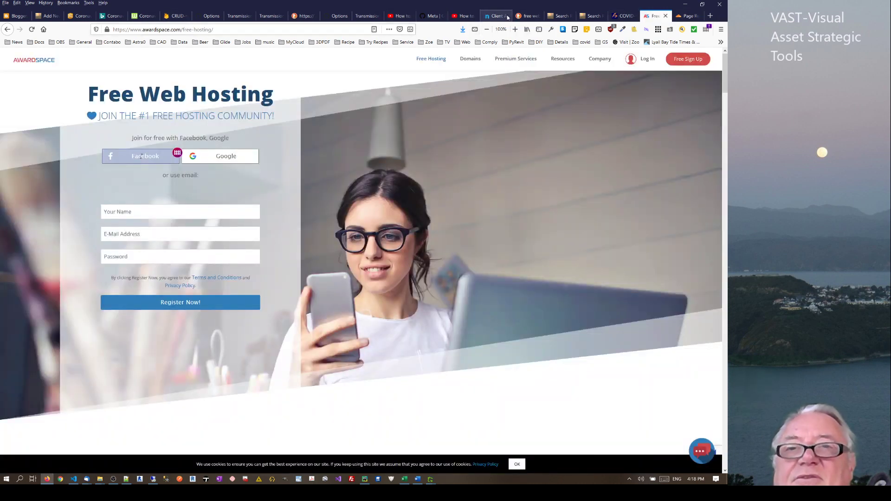
pyautogui.click(528, 16)
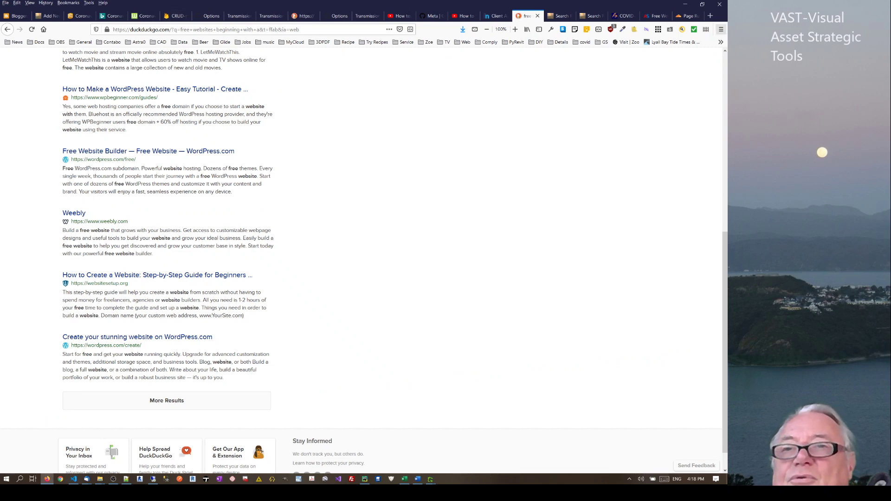
pyautogui.click(690, 16)
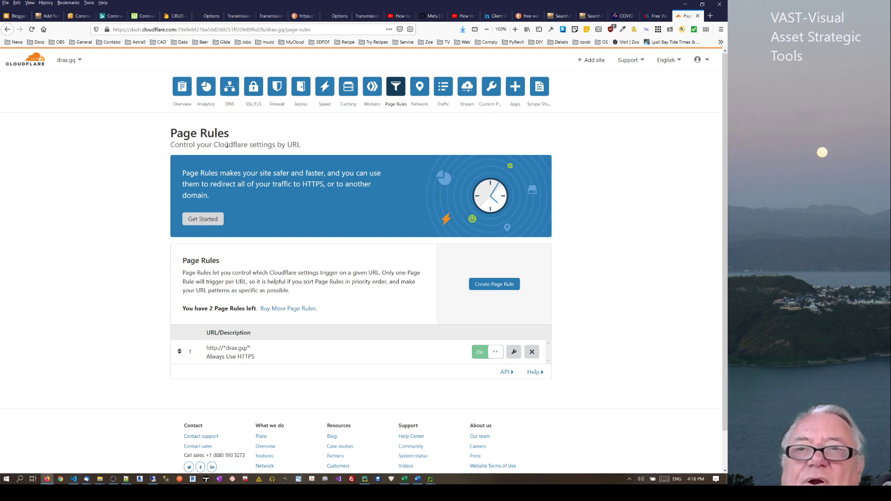
# Switch the dashboard from drax.gq to cr8ive.cf and open its traffic Analytics
pyautogui.click(179, 89)
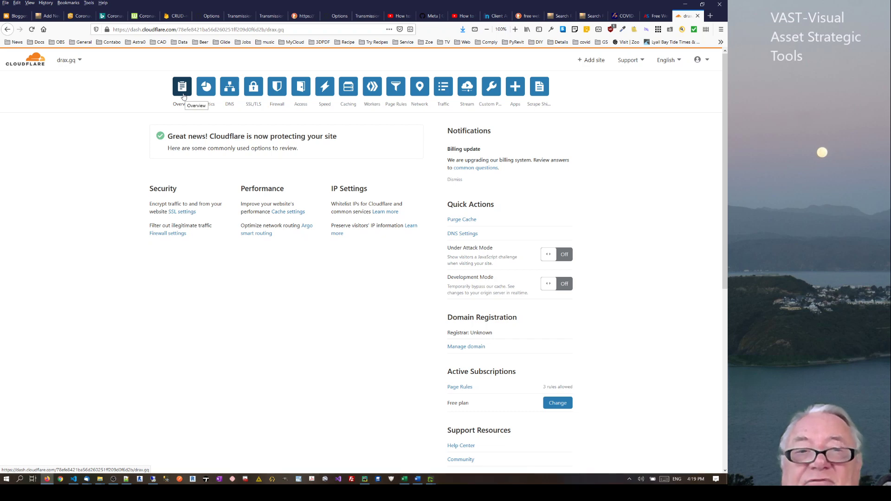
pyautogui.click(70, 61)
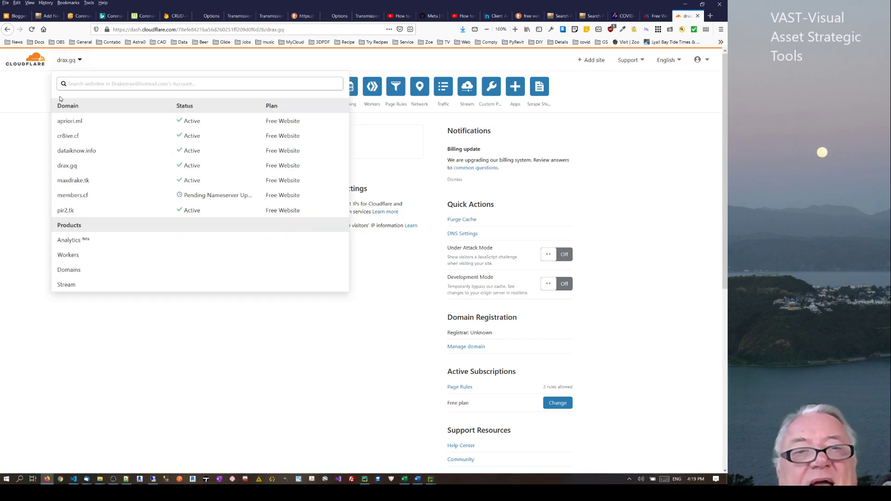
pyautogui.click(68, 136)
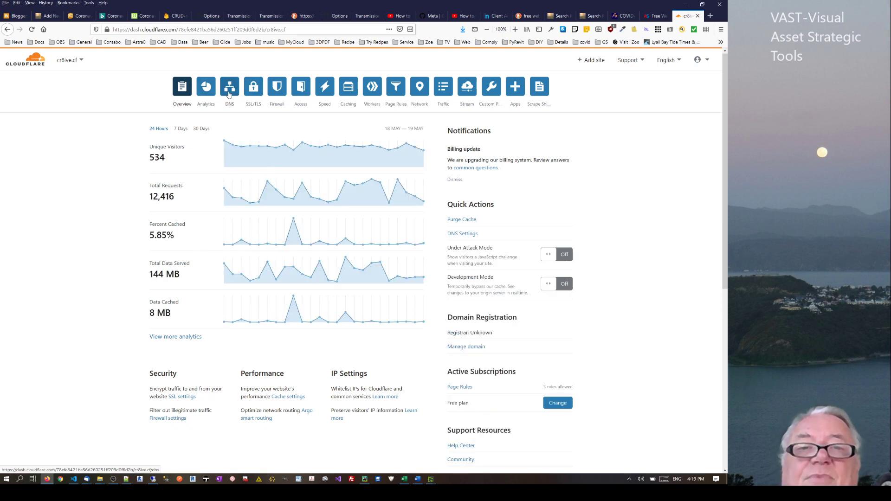
pyautogui.click(207, 91)
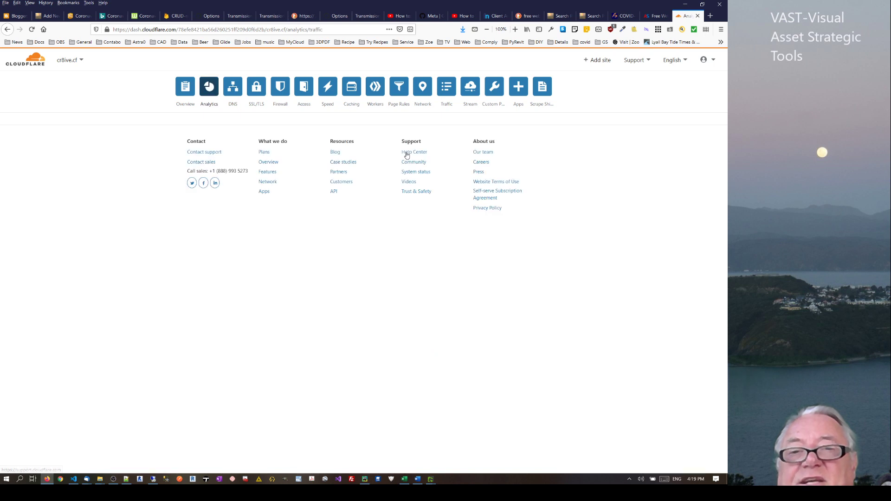
# Set cr8ive.cf's Requests by Country range to Last week, then Last month
pyautogui.moveTo(726, 145)
pyautogui.mouseDown()
pyautogui.moveTo(725, 301)
pyautogui.moveTo(725, 268)
pyautogui.mouseUp()
pyautogui.moveTo(468, 212)
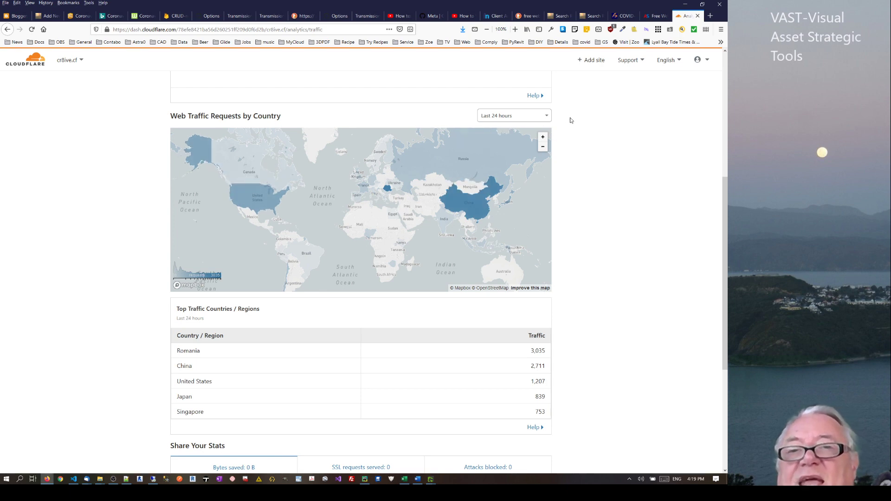
pyautogui.scroll(1, 548, 117)
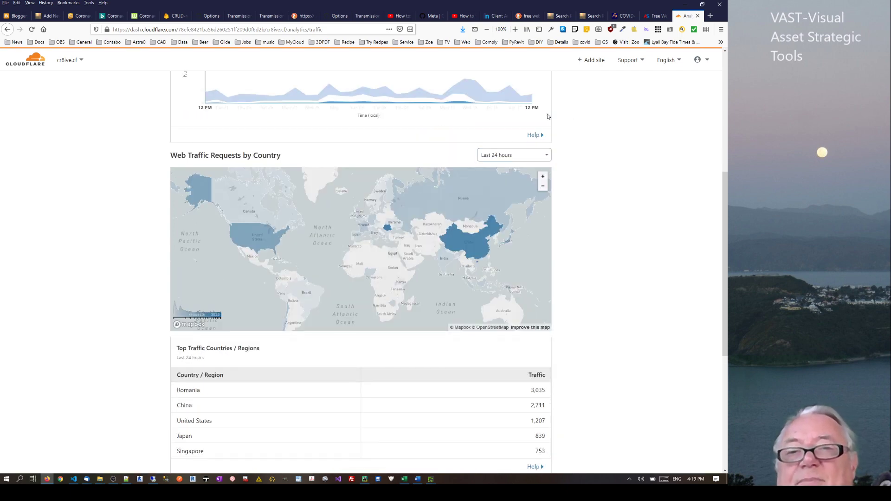
pyautogui.click(535, 156)
pyautogui.click(493, 227)
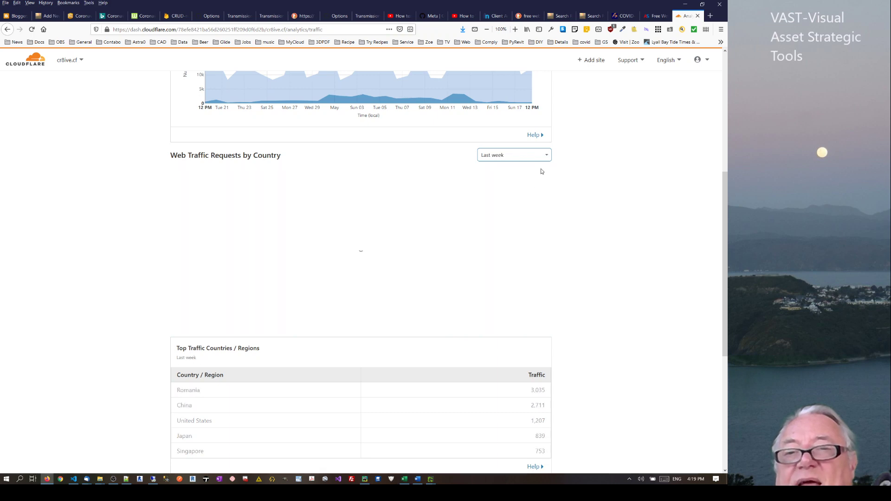
pyautogui.click(534, 157)
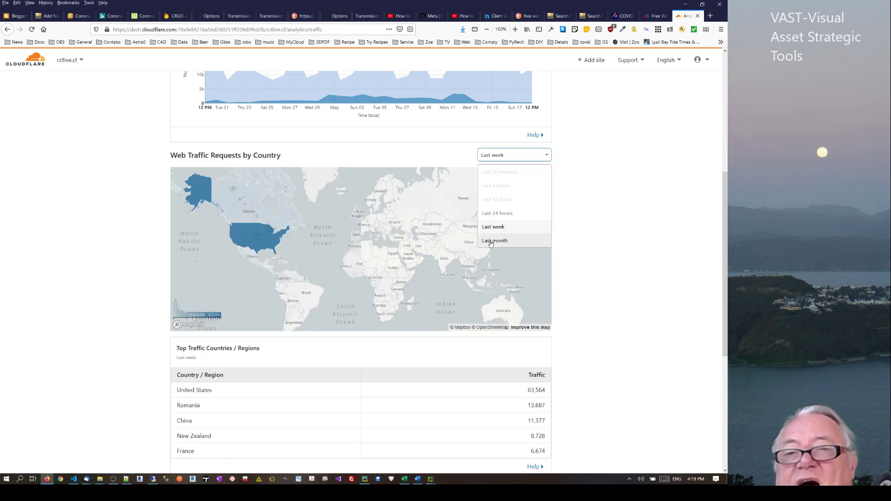
pyautogui.click(493, 241)
# Scroll through the last month's cr8ive.cf traffic figures and return to the Overview
pyautogui.moveTo(725, 203); pyautogui.dragTo(719, 329)
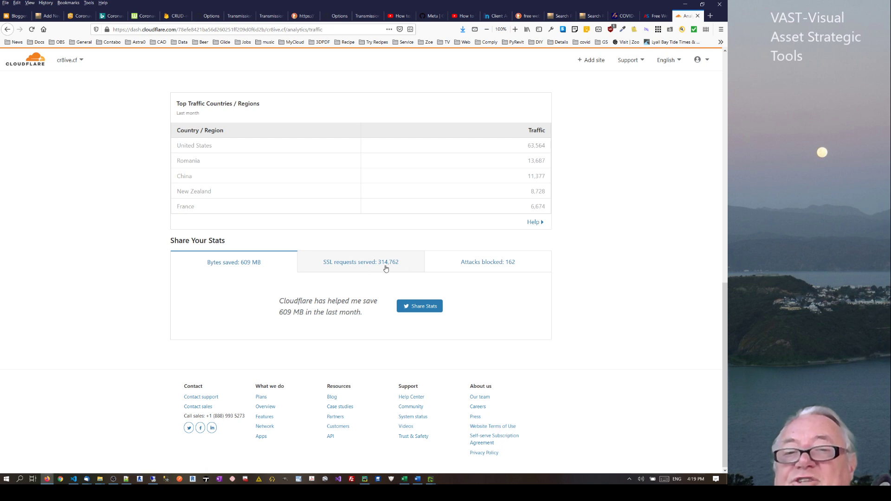
pyautogui.scroll(7, 571, 166)
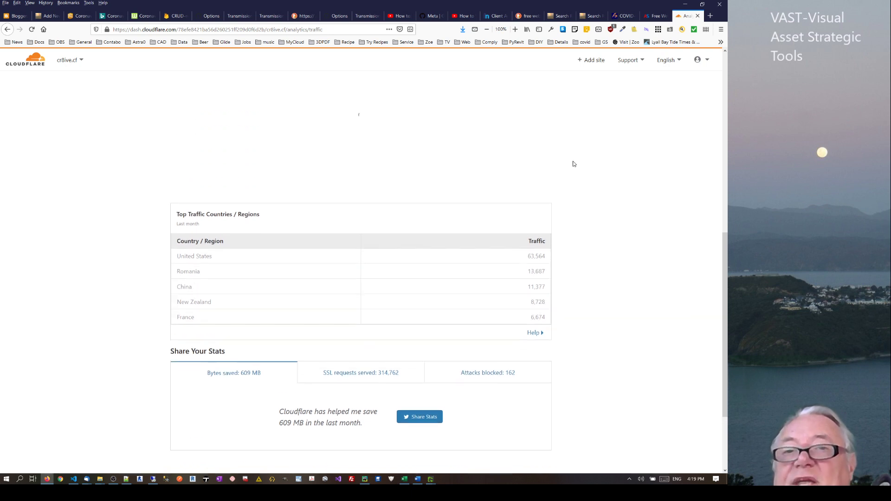
pyautogui.scroll(-6, 527, 221)
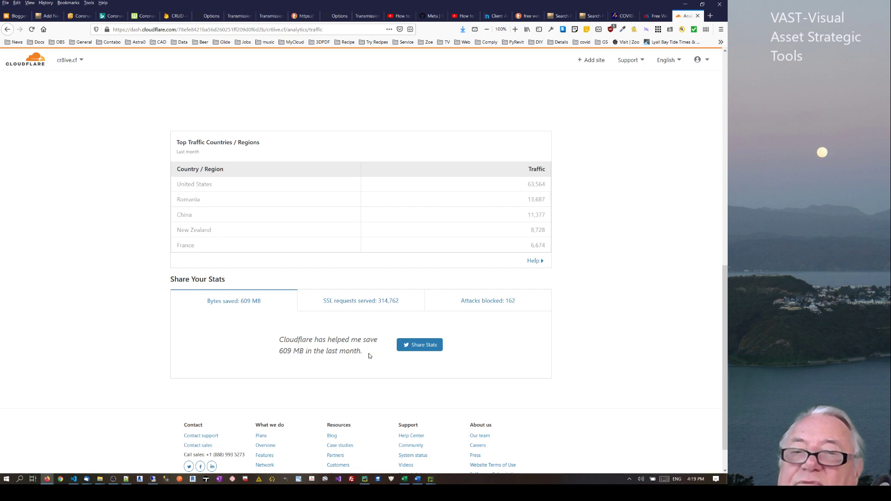
pyautogui.scroll(10, 724, 325)
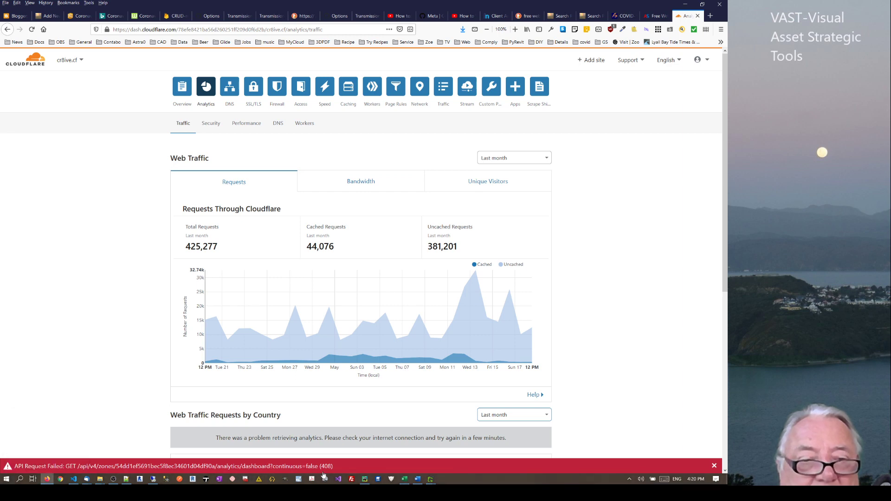
pyautogui.click(182, 89)
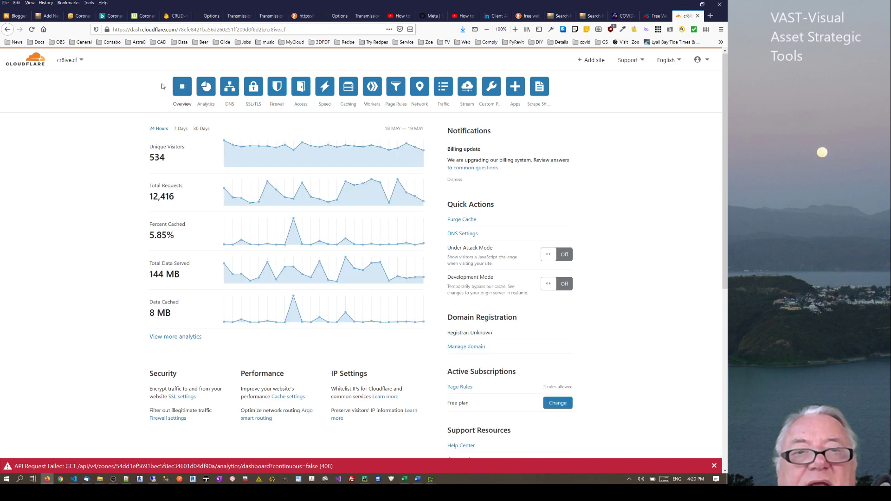
# Check that members.cf still awaits its nameserver update, then bring Visual Studio Code forward
pyautogui.click(67, 61)
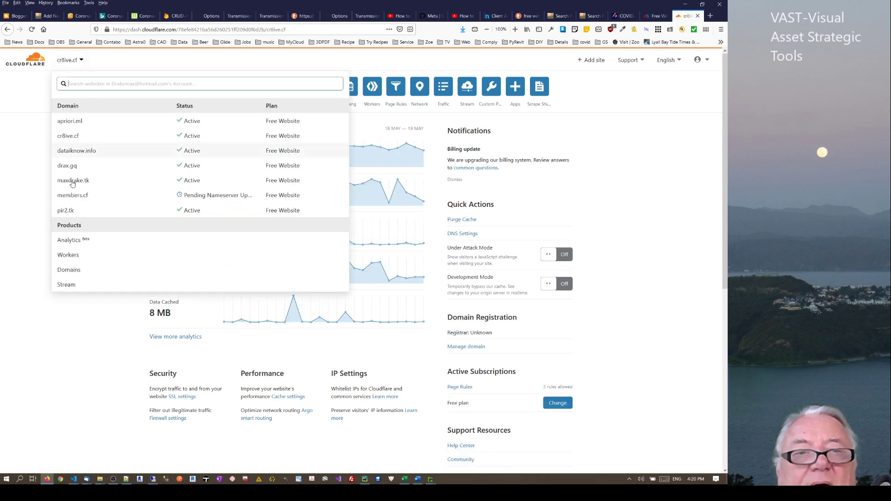
pyautogui.rightClick(202, 197)
pyautogui.click(516, 159)
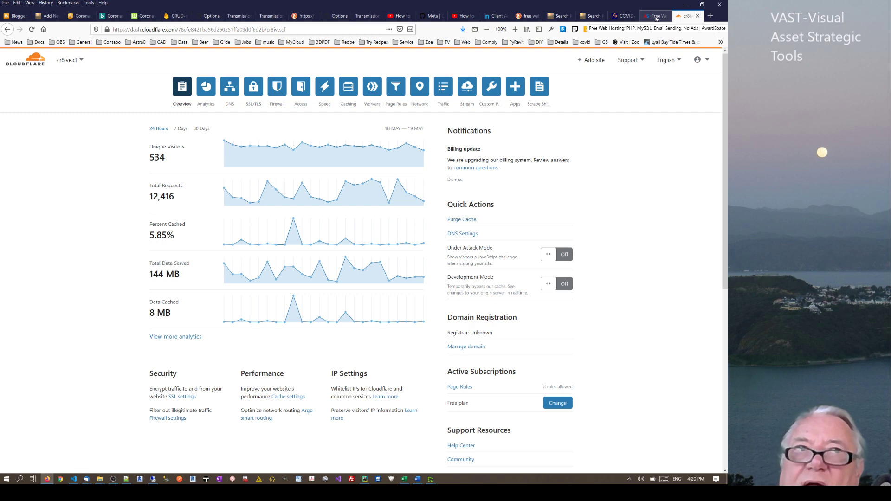
pyautogui.click(76, 478)
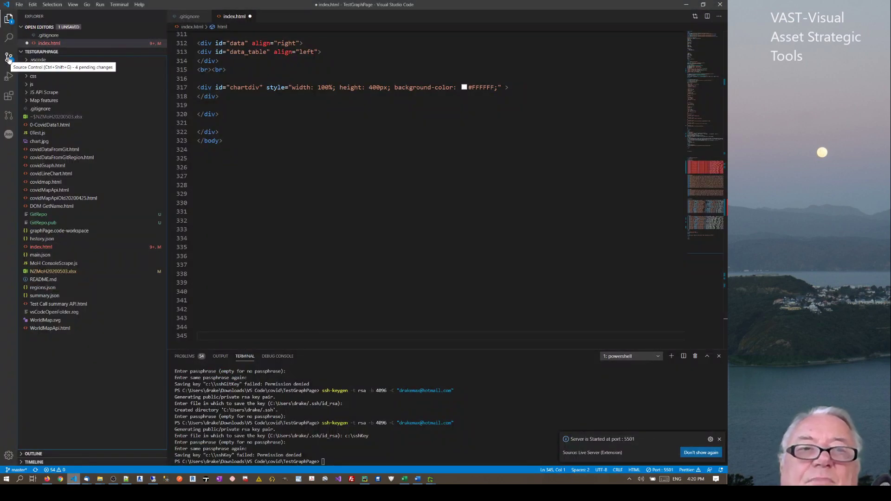
# Serve the TestGraphPage index.html with Live Server to show the Covid-19 NZ page in Firefox
pyautogui.click(332, 459)
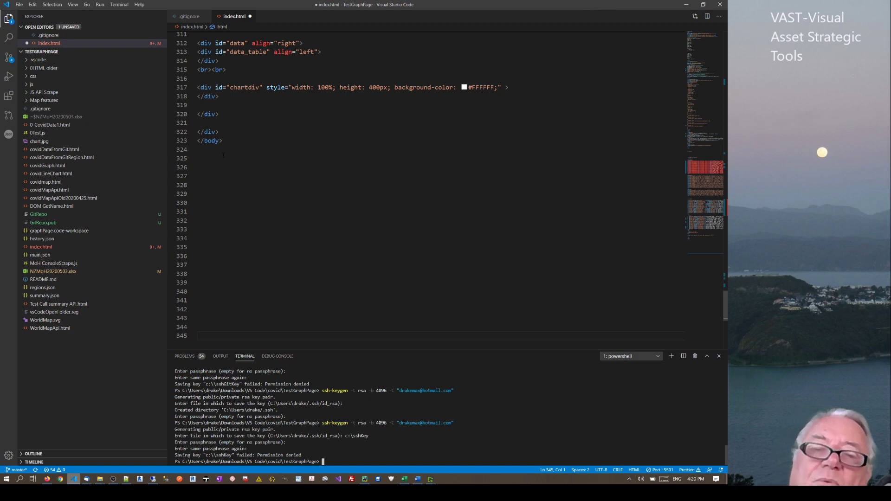
pyautogui.scroll(15, 232, 141)
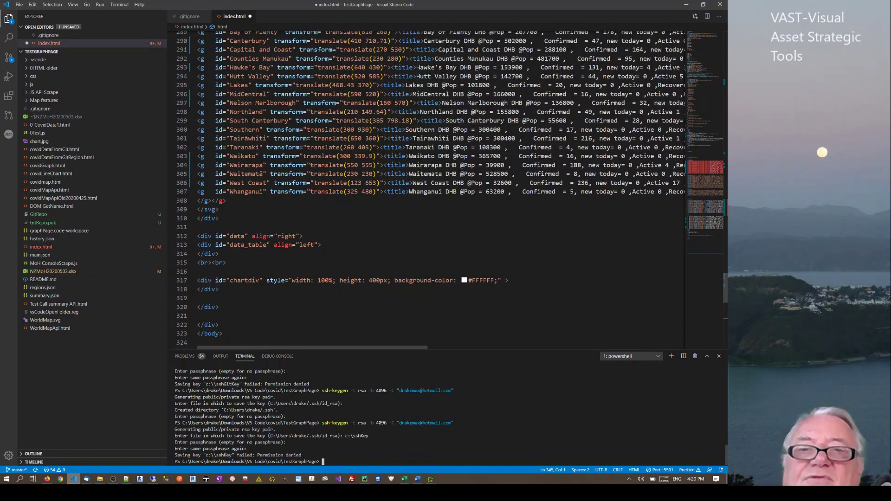
pyautogui.rightClick(257, 121)
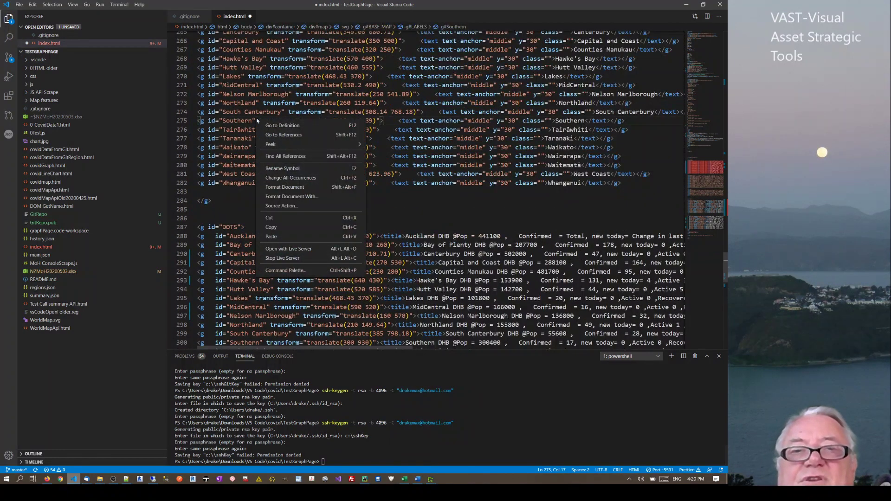
pyautogui.click(286, 249)
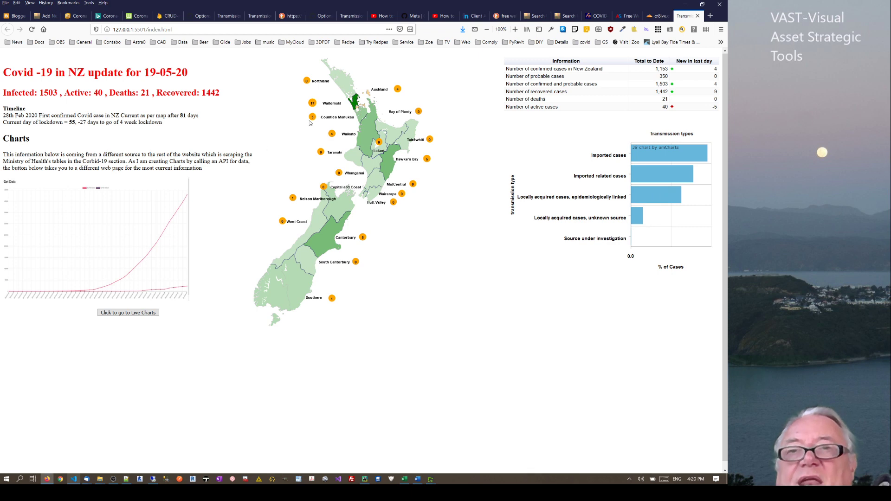
# Close the localhost Covid tab, minimise VS Code, and return to the Cloudflare cr8ive.cf overview
pyautogui.click(699, 16)
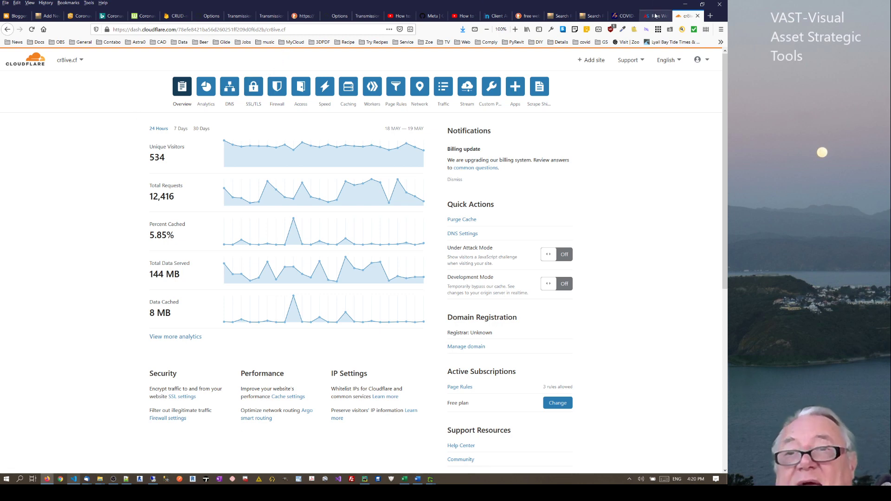
pyautogui.click(73, 480)
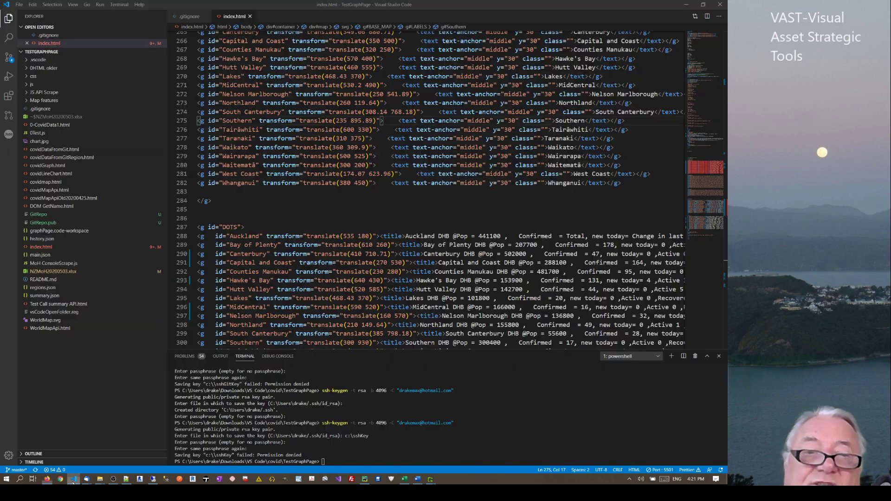
pyautogui.click(687, 4)
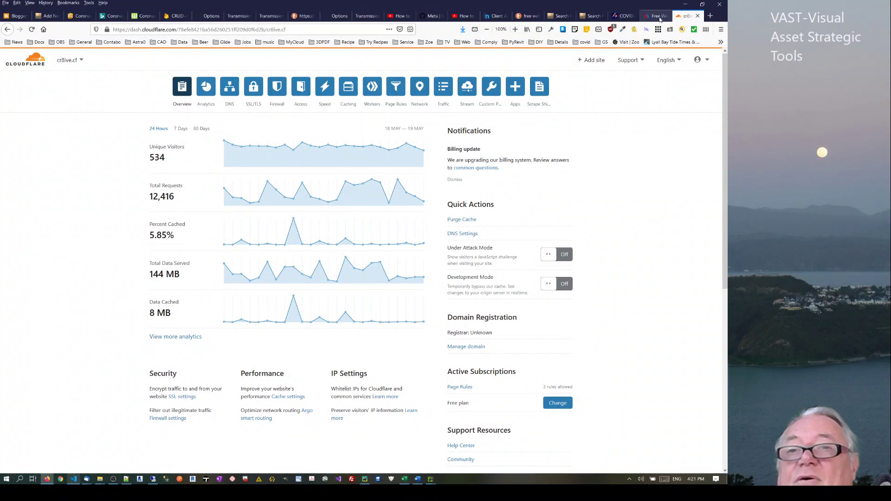
pyautogui.click(661, 17)
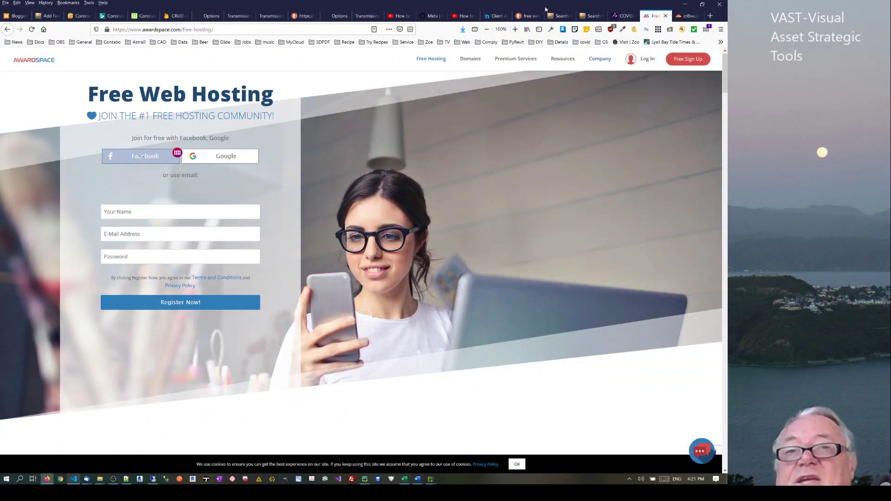
pyautogui.click(495, 16)
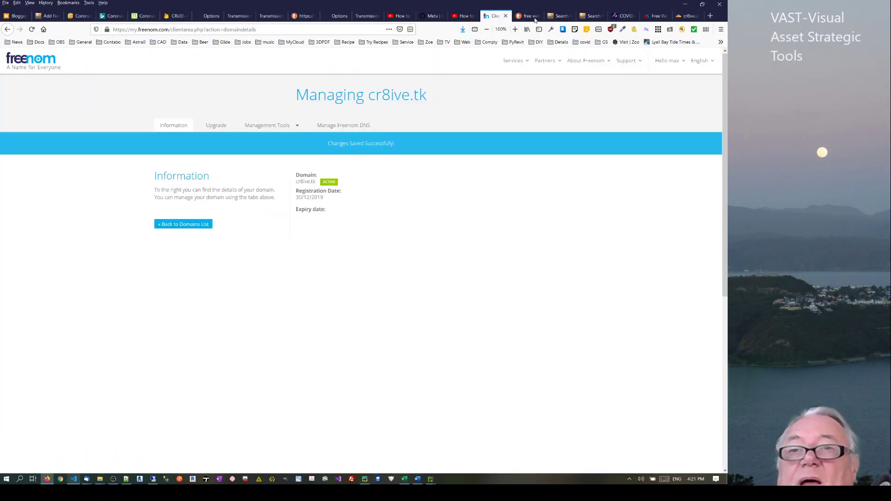
pyautogui.click(689, 16)
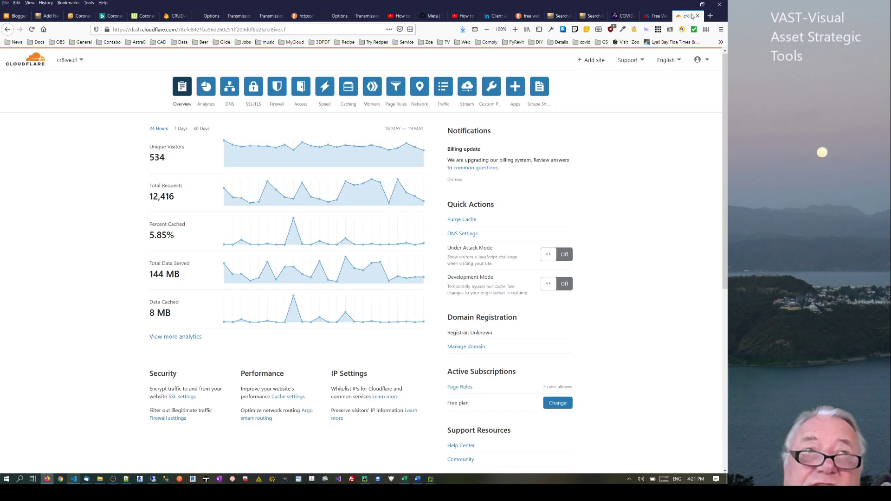